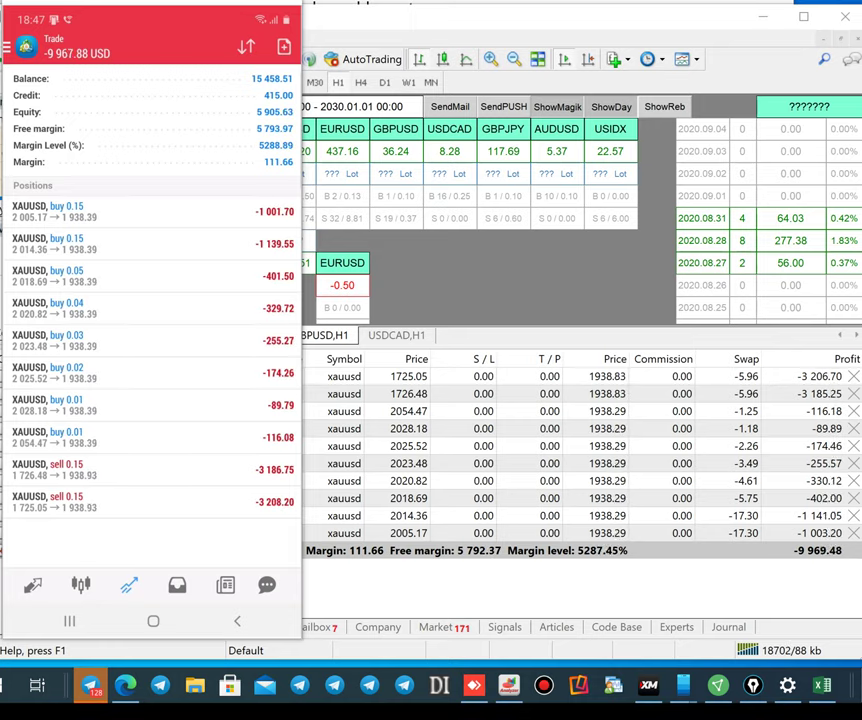
- Circle the total floating loss in both the phone app and the desktop terminal, and bracket the phone's buy and sell positions
mouse_move(97, 22)
mouse_down()
mouse_move(32, 30)
mouse_move(80, 88)
mouse_move(138, 42)
mouse_move(100, 17)
mouse_up()
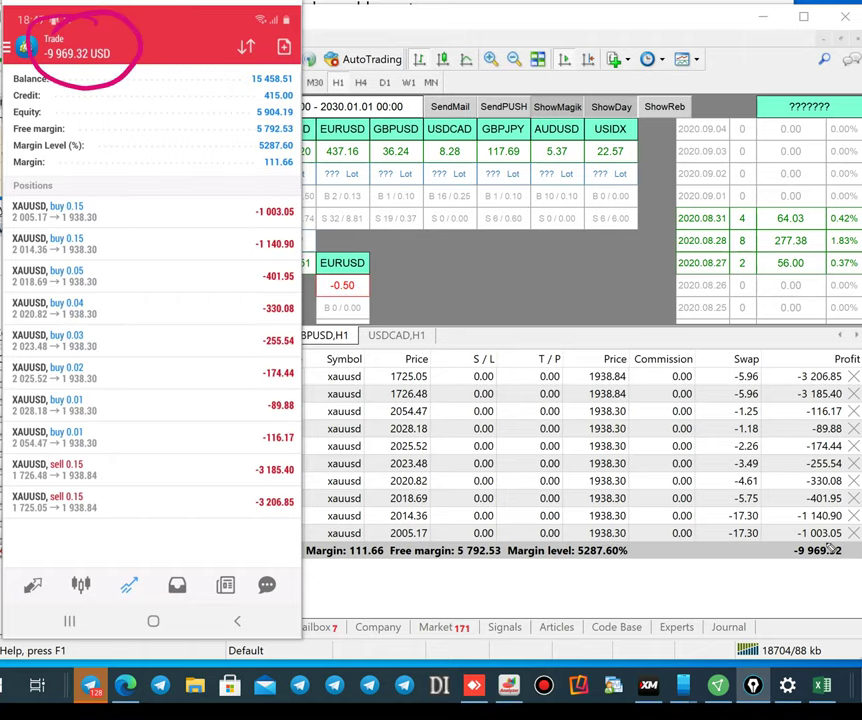
mouse_move(820, 517)
mouse_down()
mouse_move(775, 550)
mouse_move(845, 590)
mouse_move(855, 540)
mouse_up()
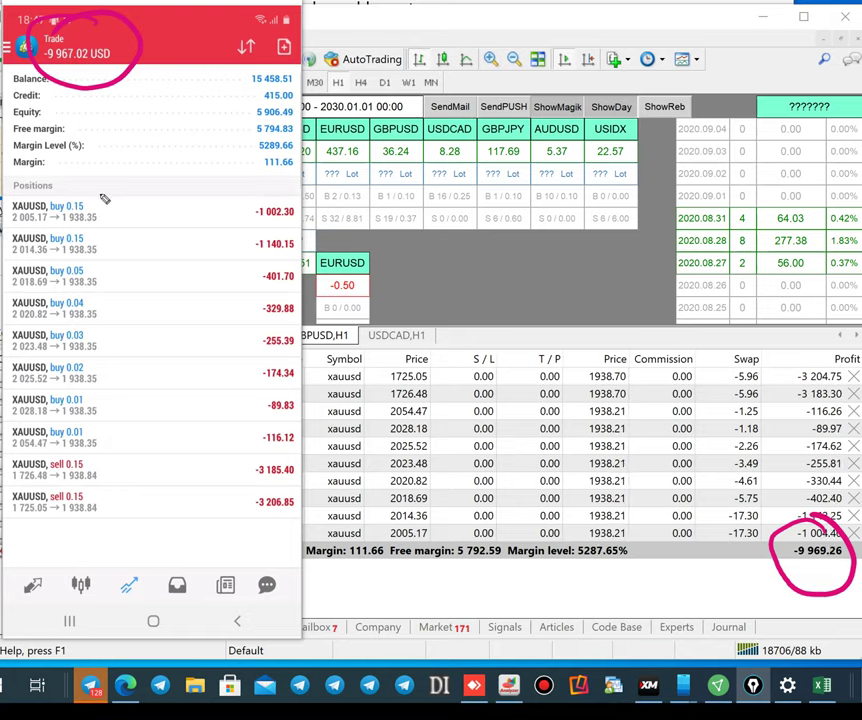
mouse_move(88, 186)
mouse_down()
mouse_move(114, 200)
mouse_move(101, 247)
mouse_move(133, 329)
mouse_move(124, 456)
mouse_move(100, 456)
mouse_move(124, 510)
mouse_move(88, 526)
mouse_up()
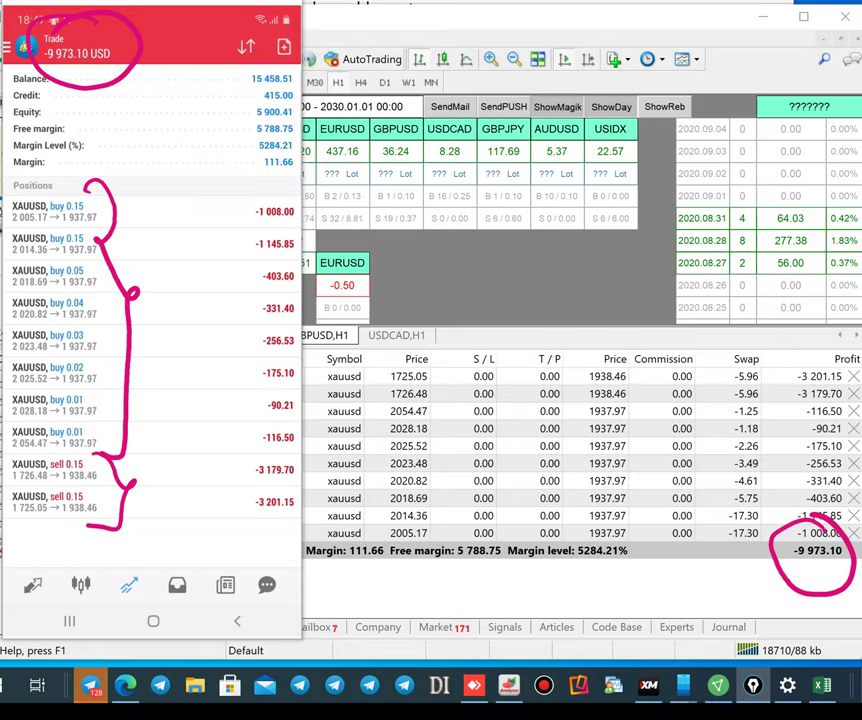
- Handwrite the lot totals 0.46 and 0.3 beside the buy and sell brackets, underline them, and clear all annotations
mouse_move(150, 343)
mouse_down()
mouse_move(188, 292)
mouse_move(175, 308)
mouse_up()
mouse_move(152, 502)
mouse_down()
mouse_move(144, 514)
mouse_move(177, 490)
mouse_move(169, 505)
mouse_move(193, 505)
mouse_up()
drag(182, 545, 200, 508)
drag(163, 370, 204, 303)
drag(178, 374, 217, 308)
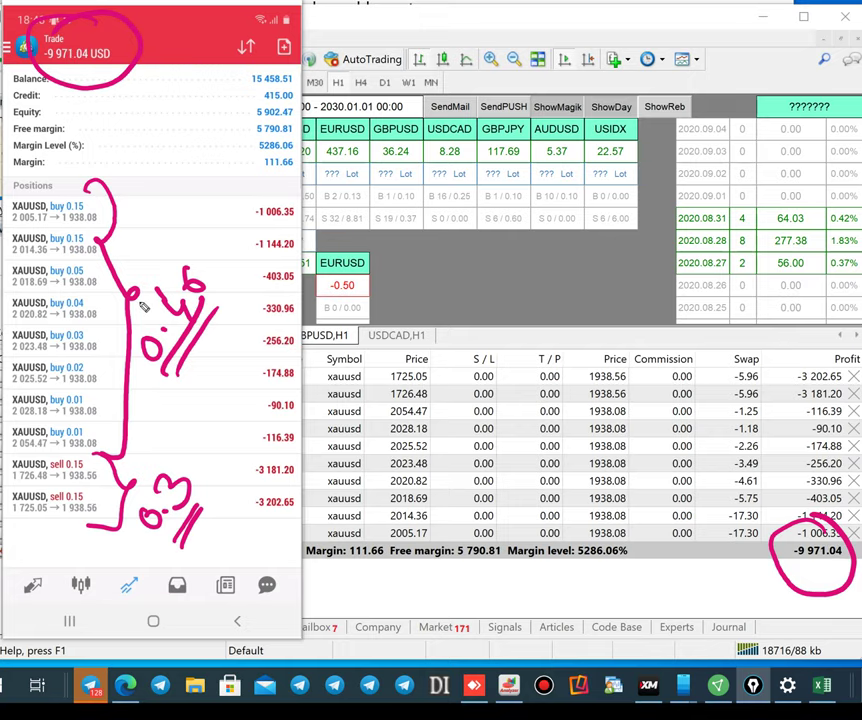
key(ctrl+shift+7)
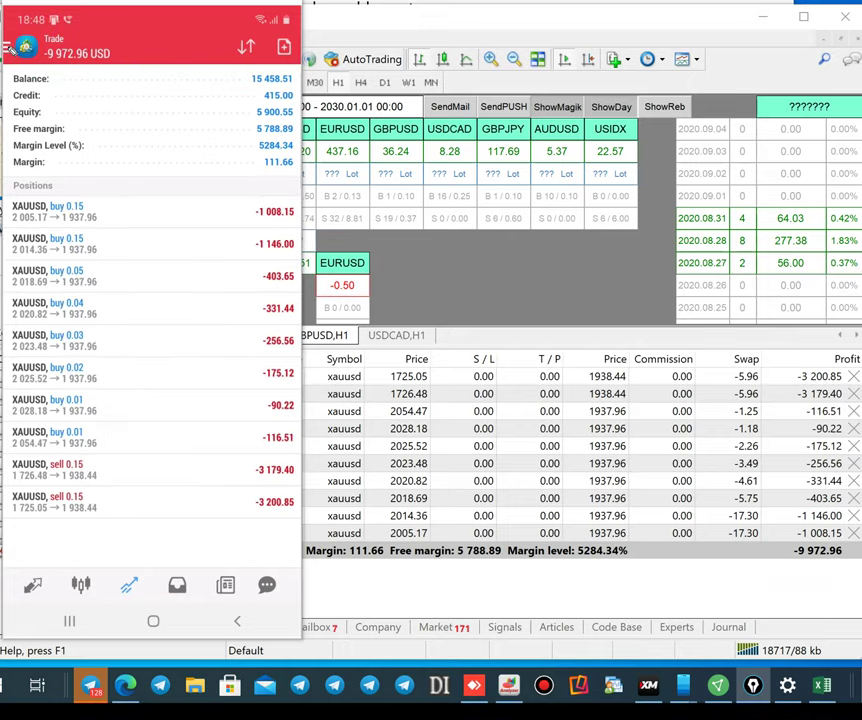
- Check the logged-in account and the closed-trade history in the phone trading app, and return to the open positions
click(10, 50)
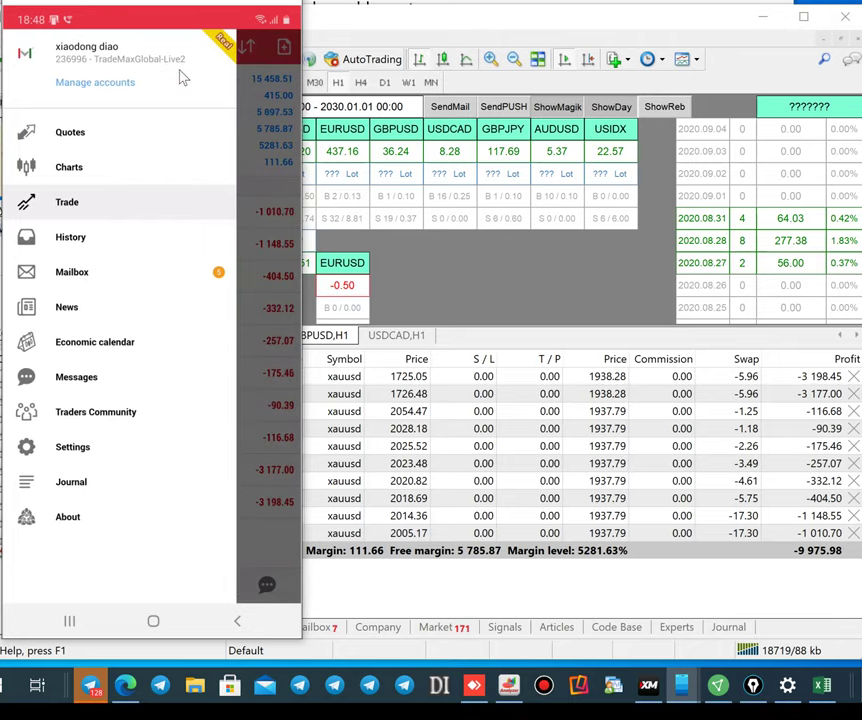
click(264, 128)
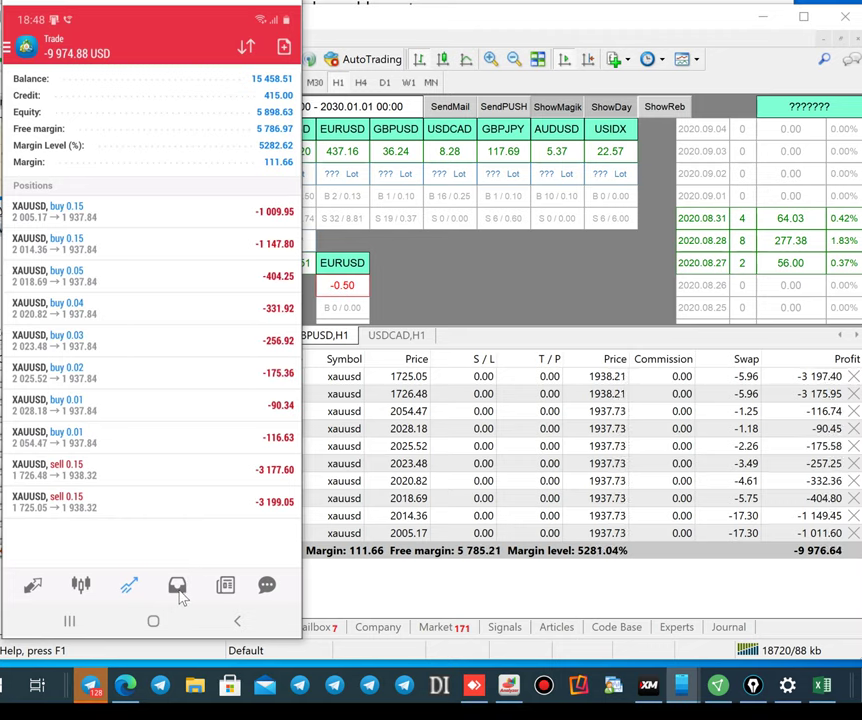
click(180, 592)
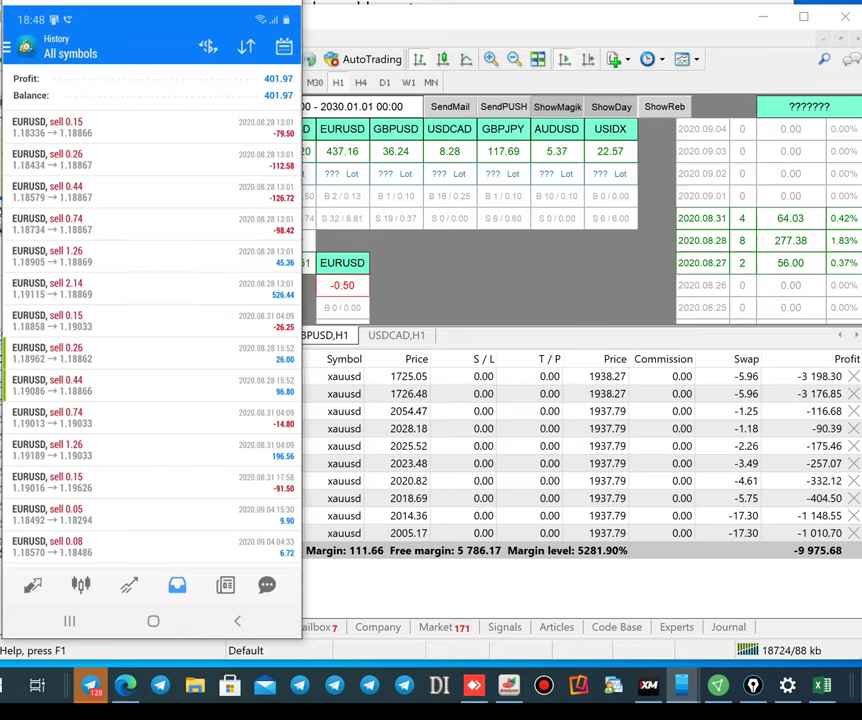
drag(250, 55, 252, 45)
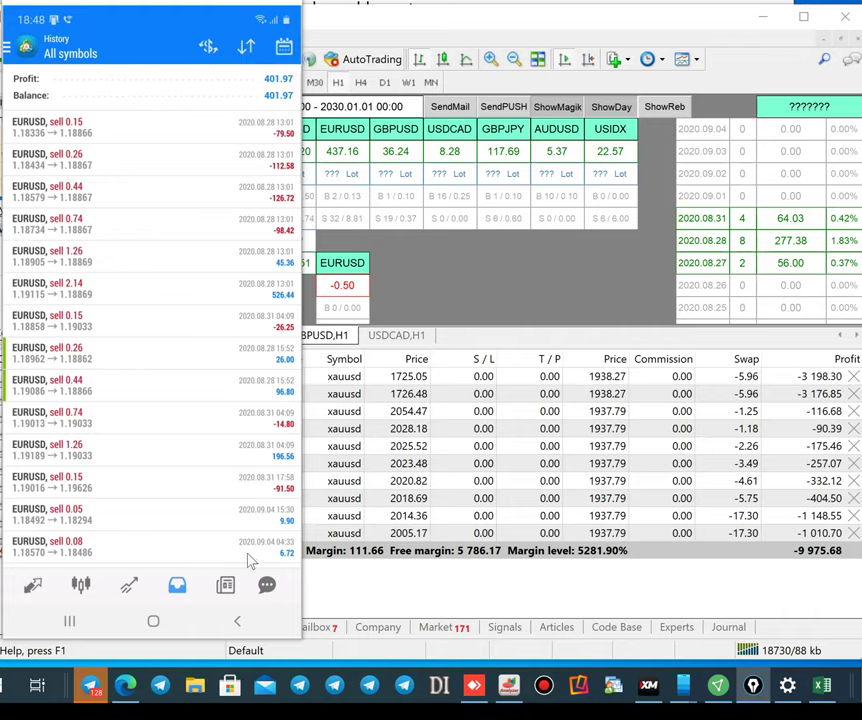
click(227, 587)
click(177, 585)
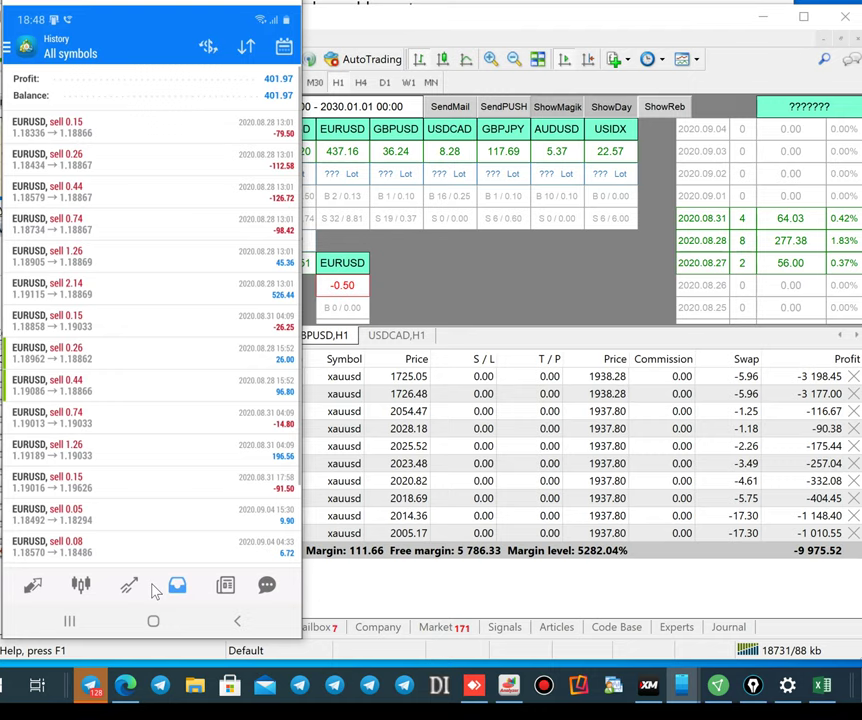
click(129, 587)
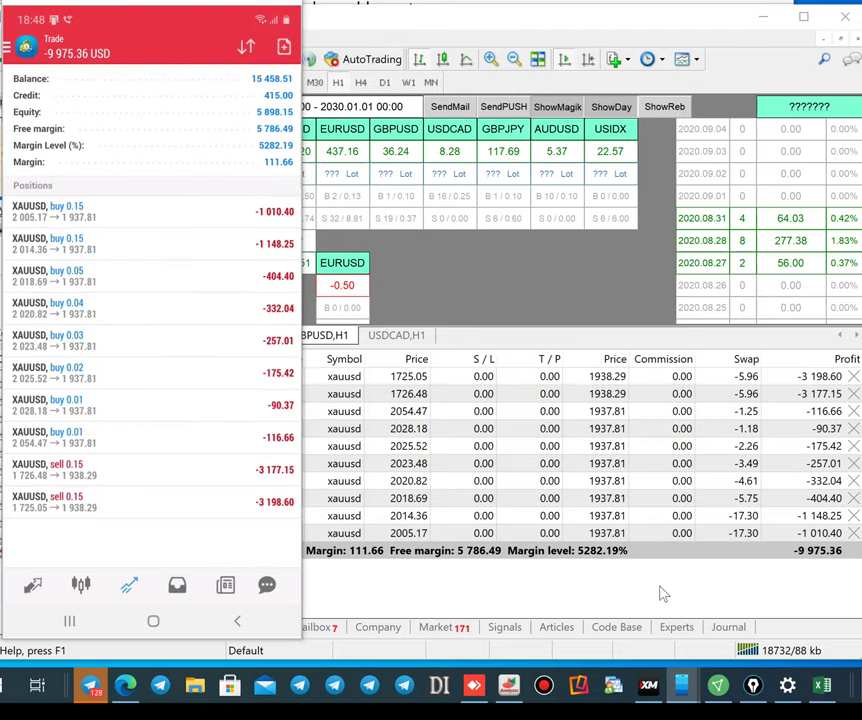
- Move the phone window off the terminal's account details, underline the server title, and circle the account entry and both balances
drag(115, 3, 676, 0)
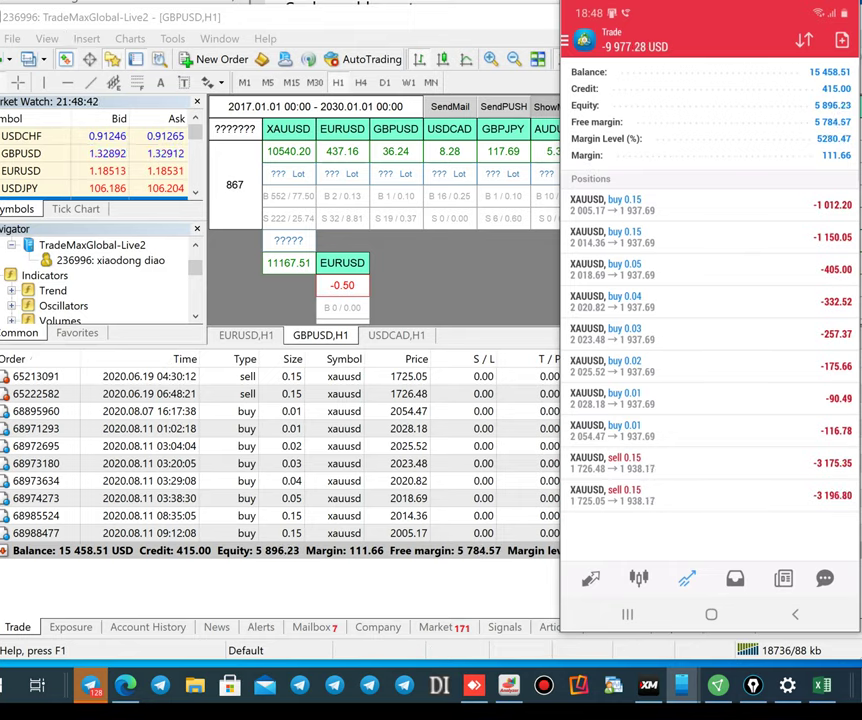
drag(36, 27, 150, 31)
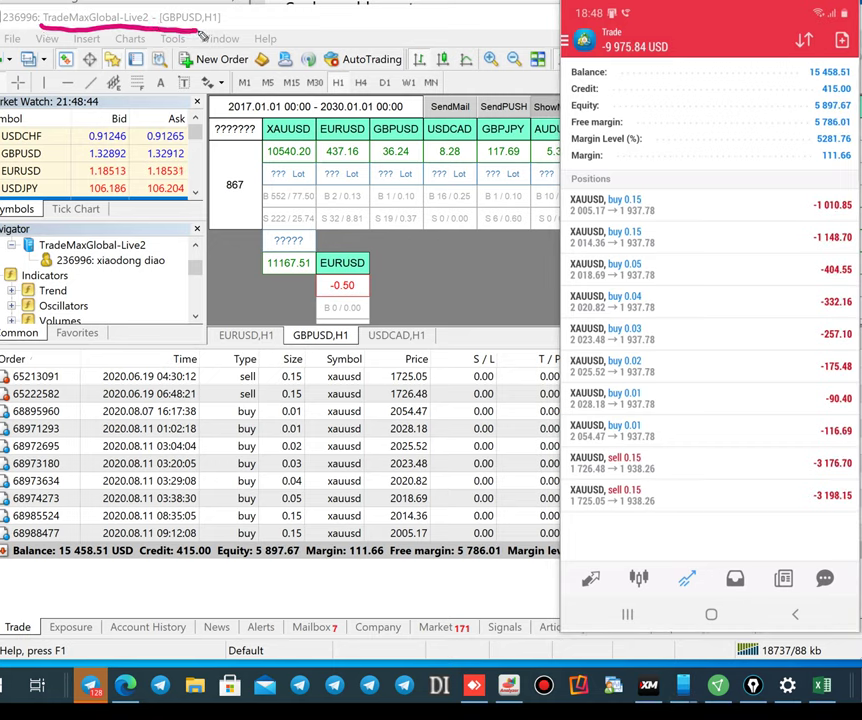
mouse_move(100, 280)
mouse_down()
mouse_move(40, 268)
mouse_move(170, 250)
mouse_move(150, 276)
mouse_up()
mouse_move(78, 532)
mouse_down()
mouse_move(70, 575)
mouse_move(62, 518)
mouse_move(40, 542)
mouse_up()
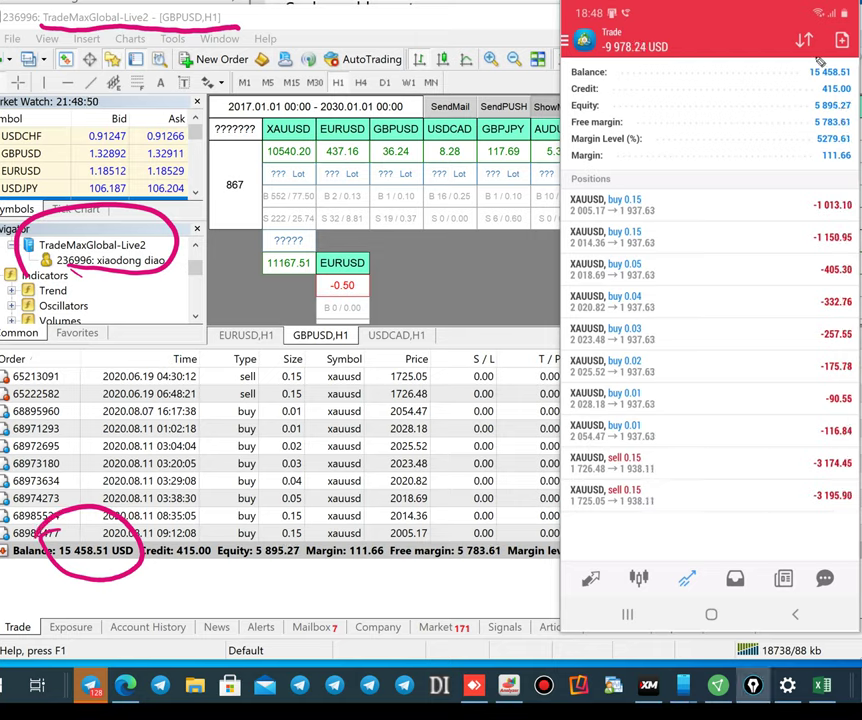
drag(820, 62, 805, 42)
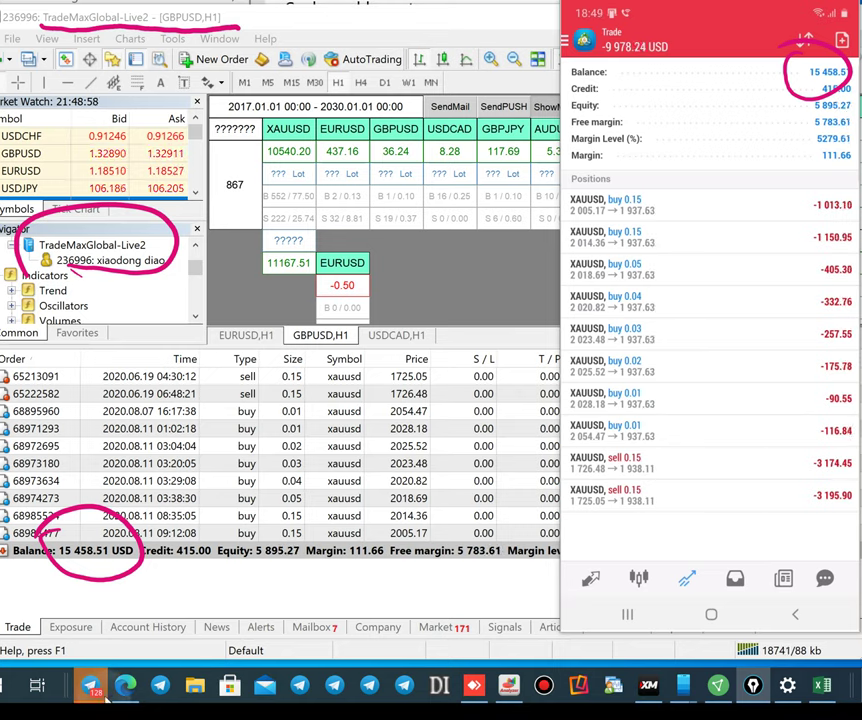
- Switch to the Excel sheet with the XAUUSD profit and loss calculation and clear the remaining screen annotations
click(568, 40)
click(820, 366)
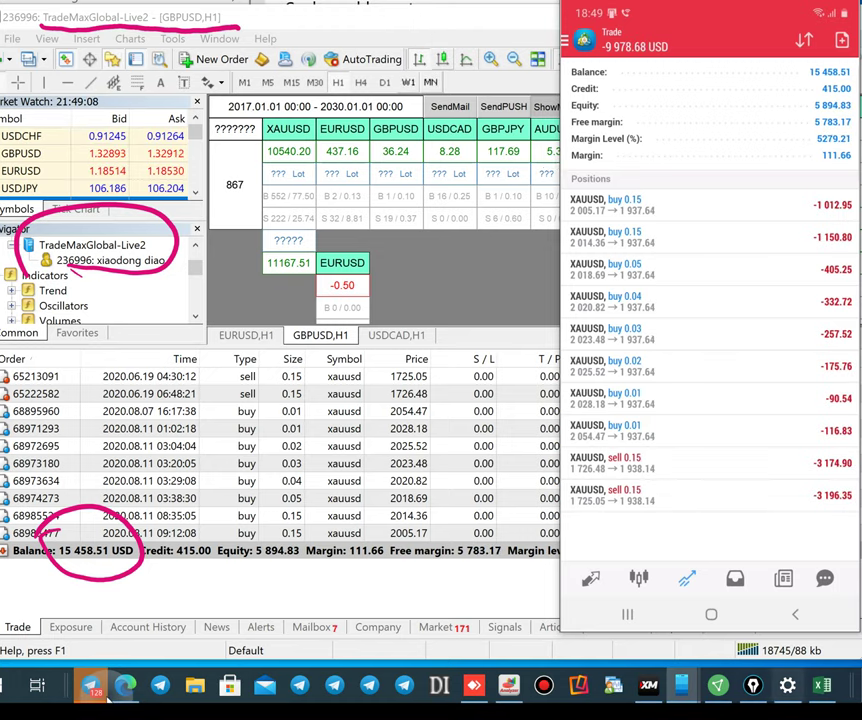
key(alt+Tab)
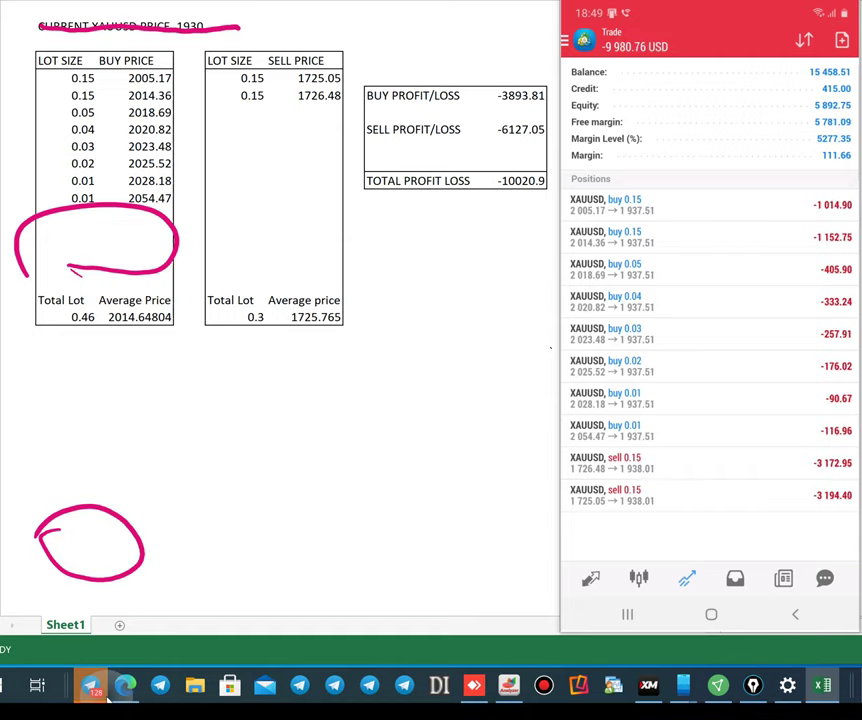
right_click(88, 683)
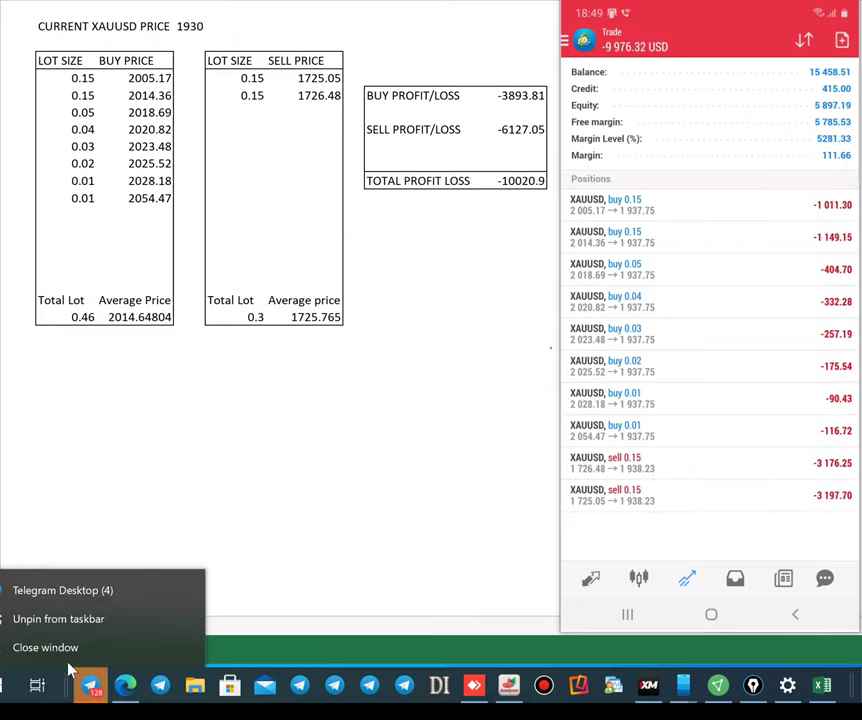
click(288, 484)
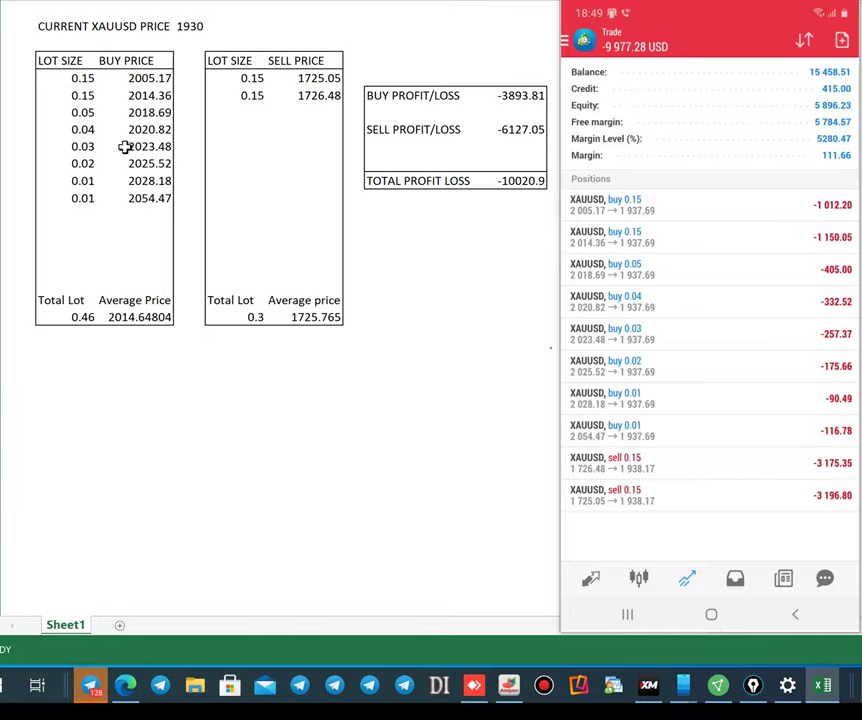
click(190, 25)
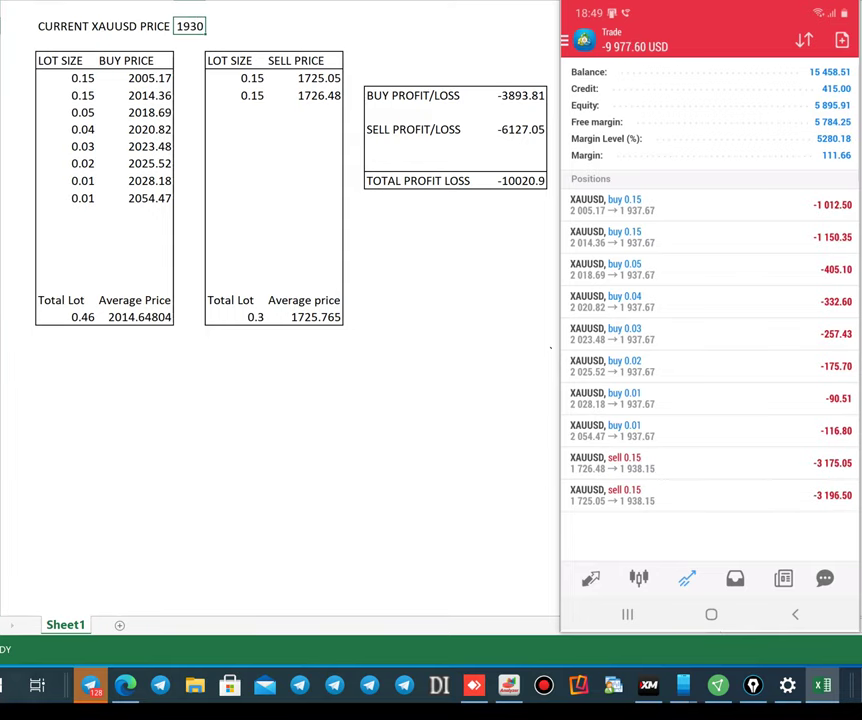
click(37, 685)
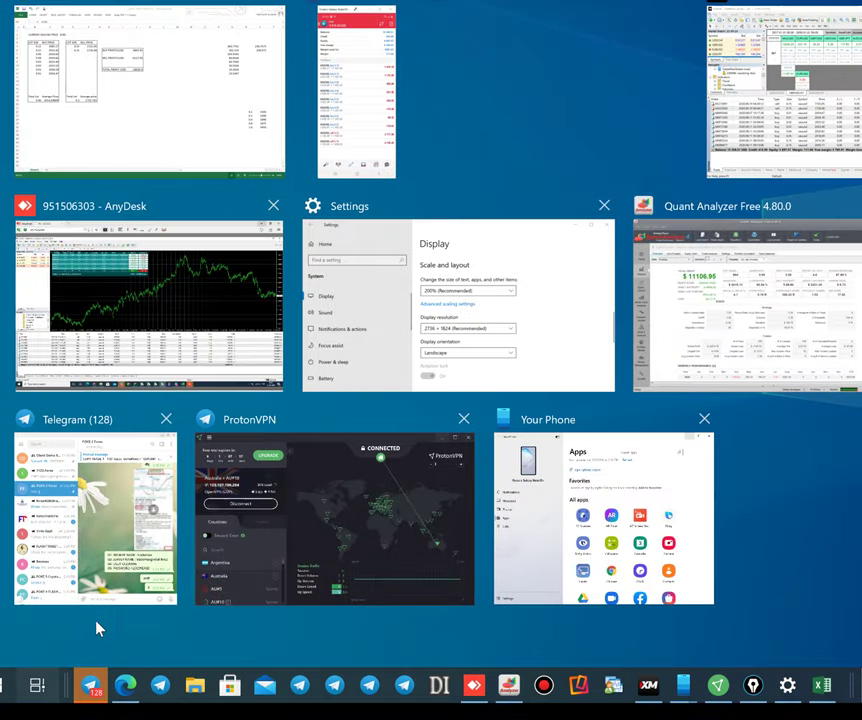
click(372, 84)
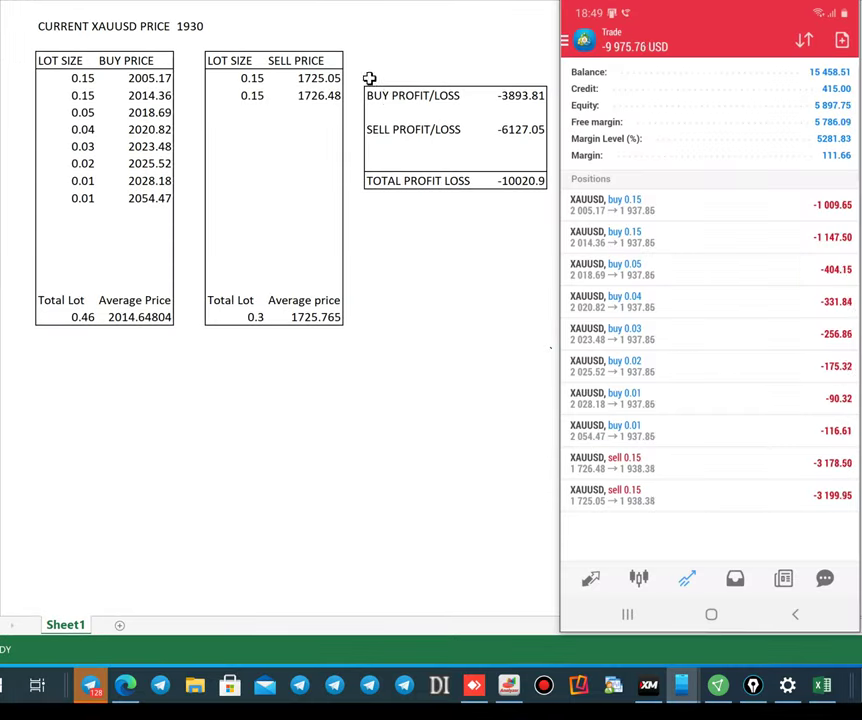
click(189, 25)
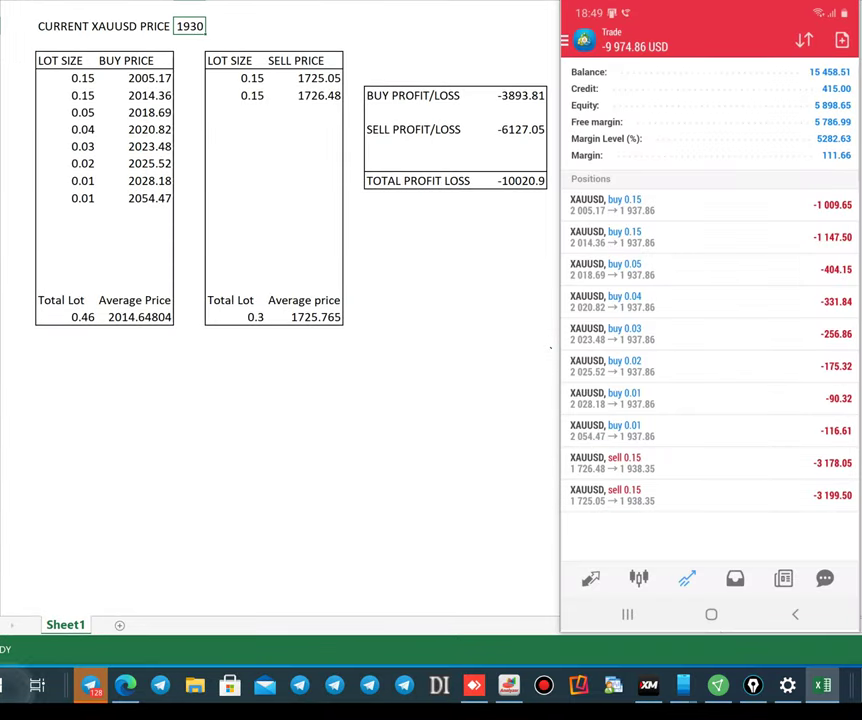
key(super)
text(19)
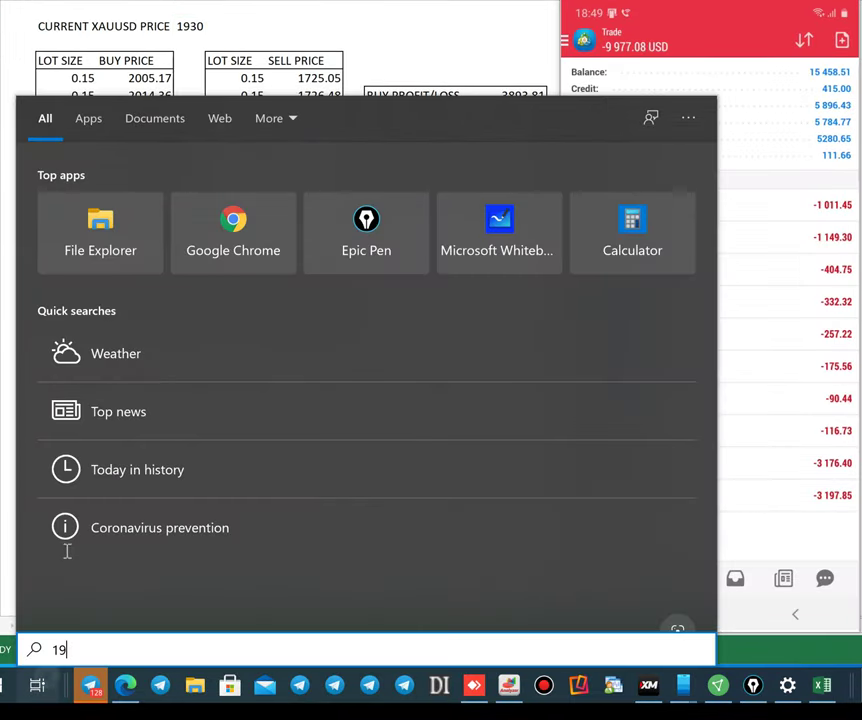
key(super+Tab)
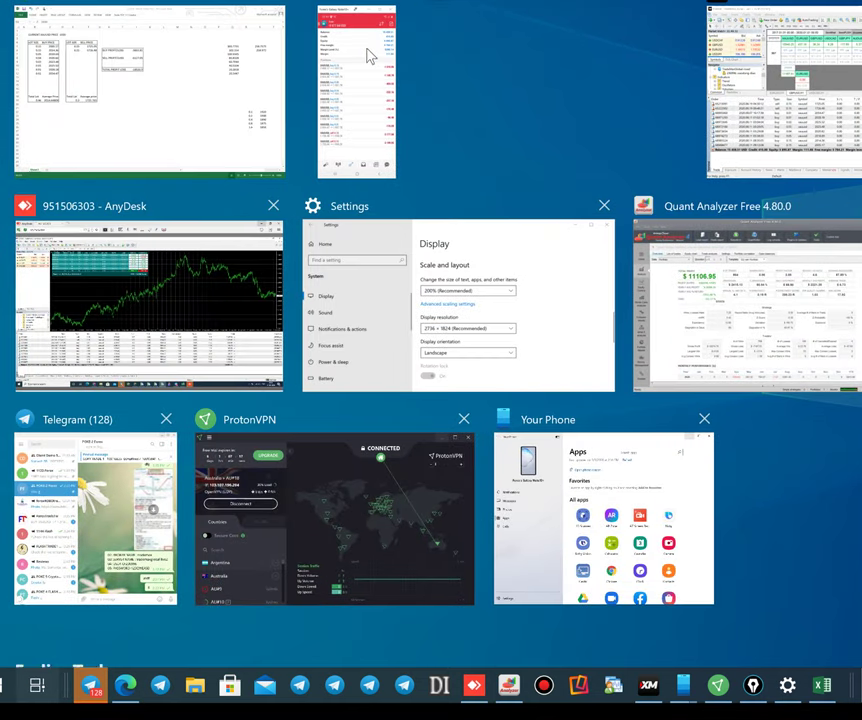
click(335, 105)
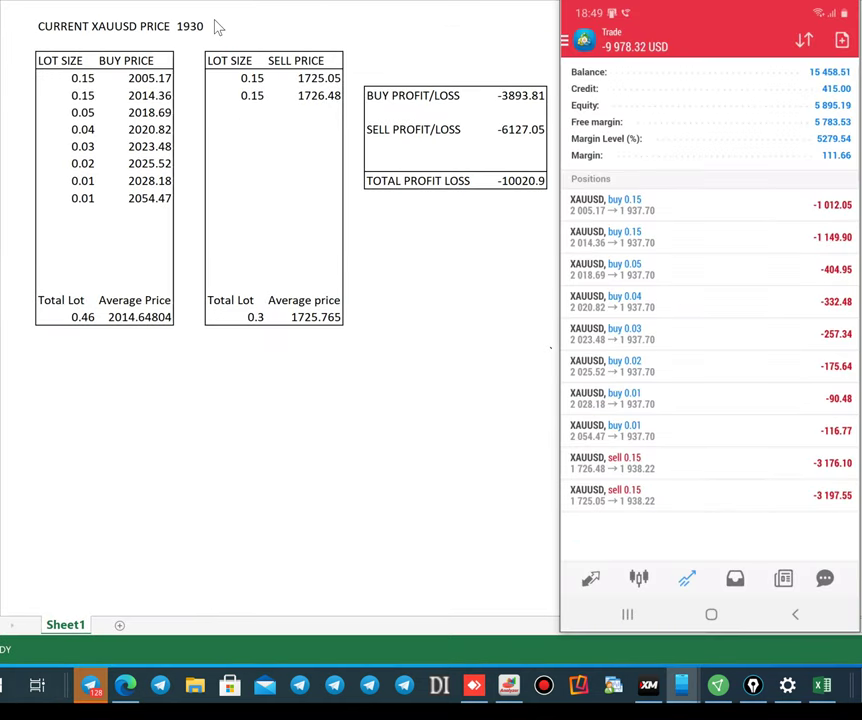
- Set the current XAUUSD price in the Excel sheet to 1937
click(189, 26)
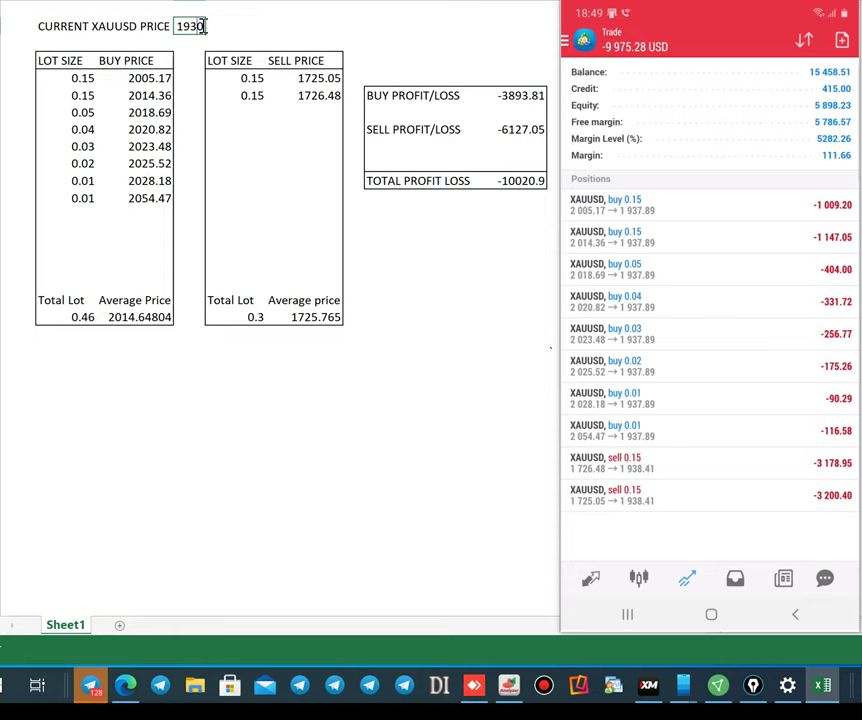
double_click(200, 26)
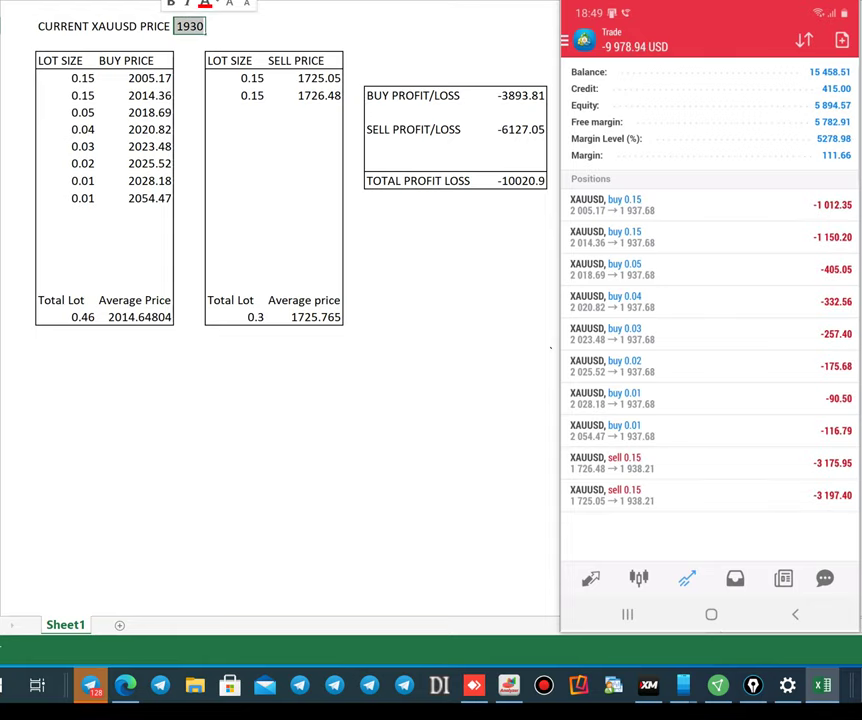
text(1)
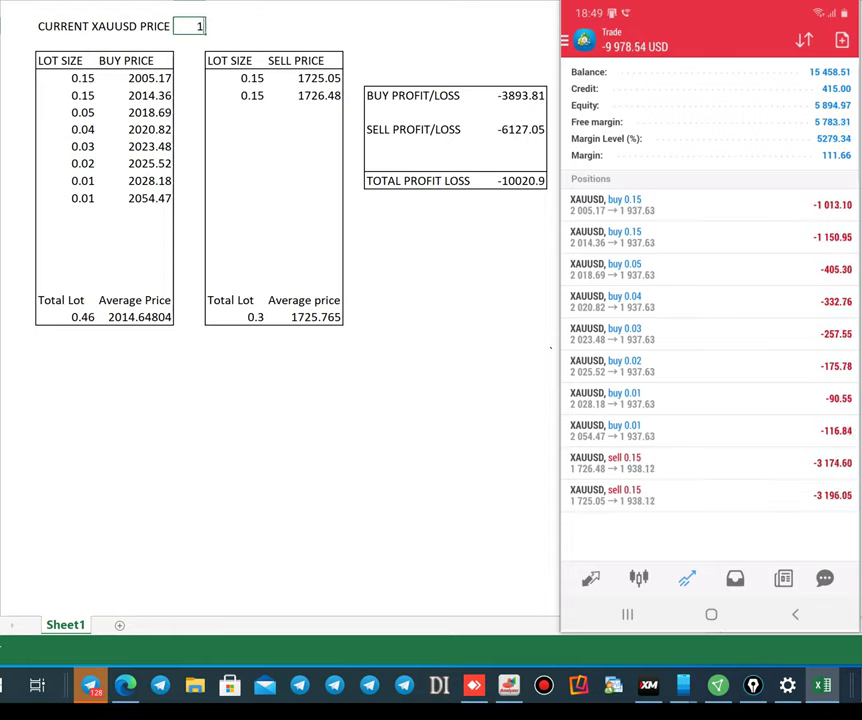
text(9)
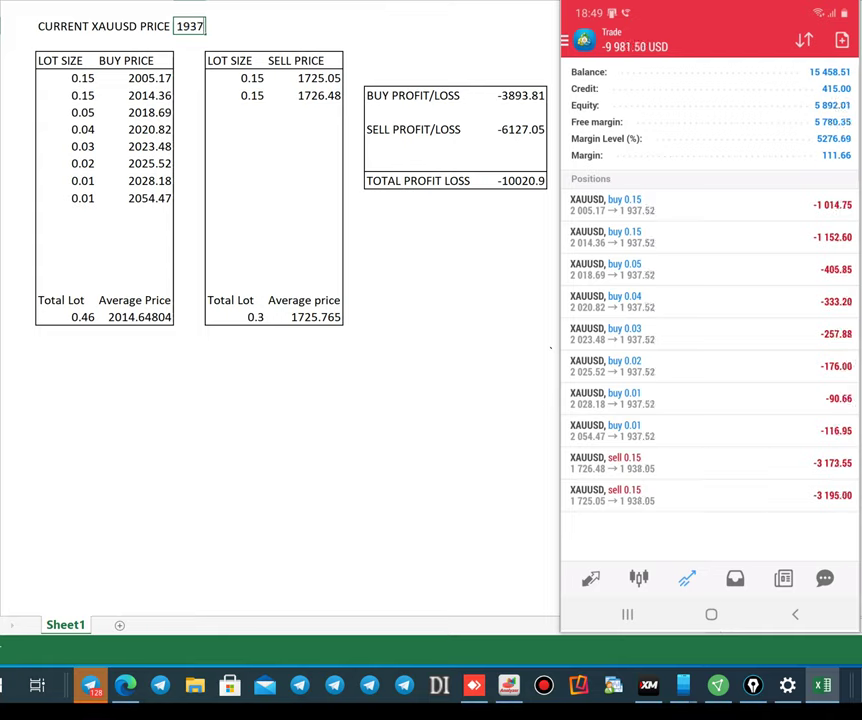
text(37)
key(Return)
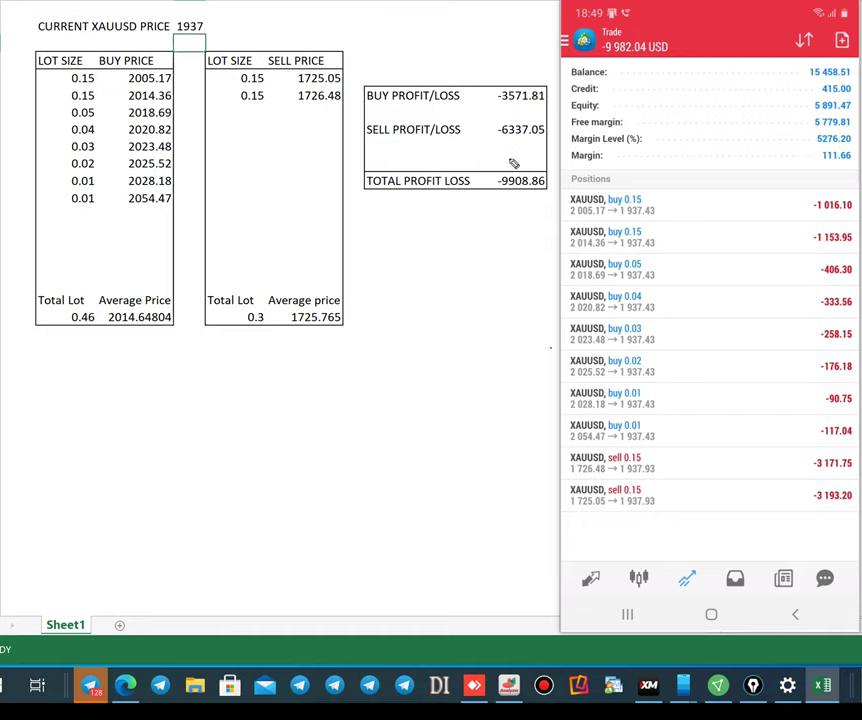
- Circle the sheet's total profit/loss and the phone app's floating loss, and underline the Average Price heading of the buy table
mouse_move(509, 158)
mouse_down()
mouse_move(542, 170)
mouse_move(507, 151)
mouse_up()
mouse_move(628, 16)
mouse_down()
mouse_move(587, 55)
mouse_move(641, 20)
mouse_up()
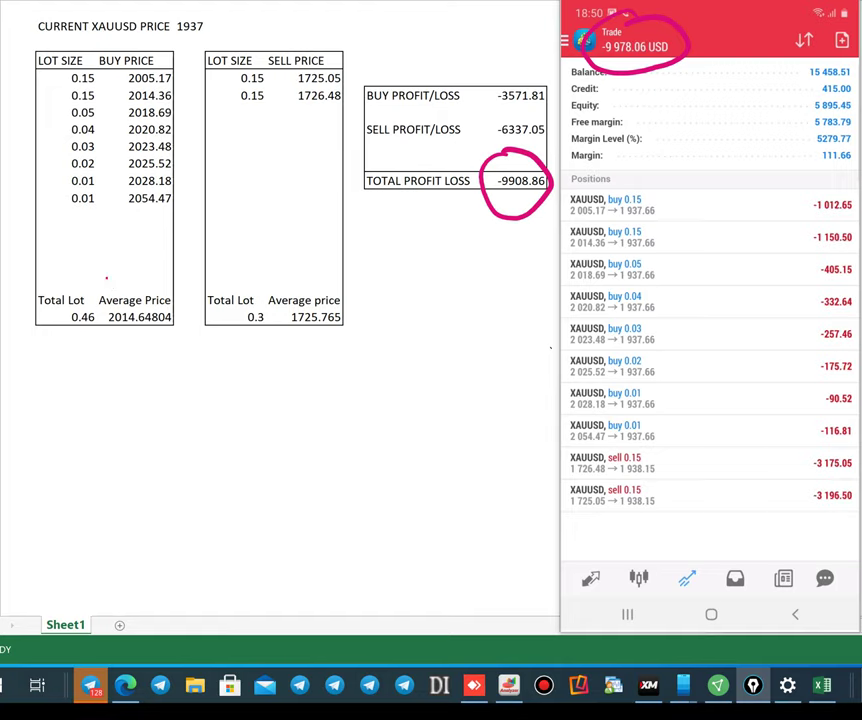
drag(106, 278, 173, 289)
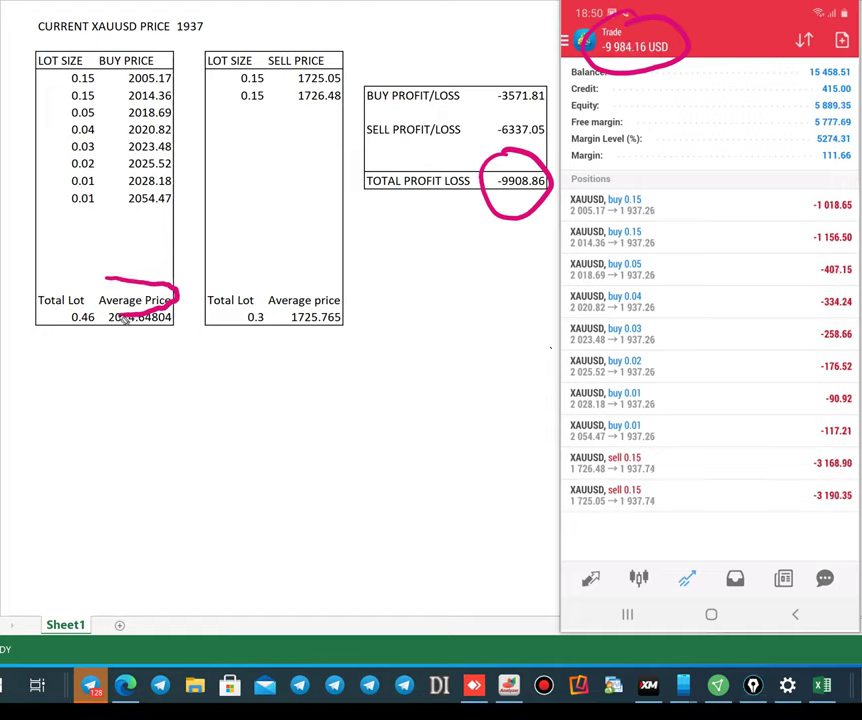
key(ctrl+z)
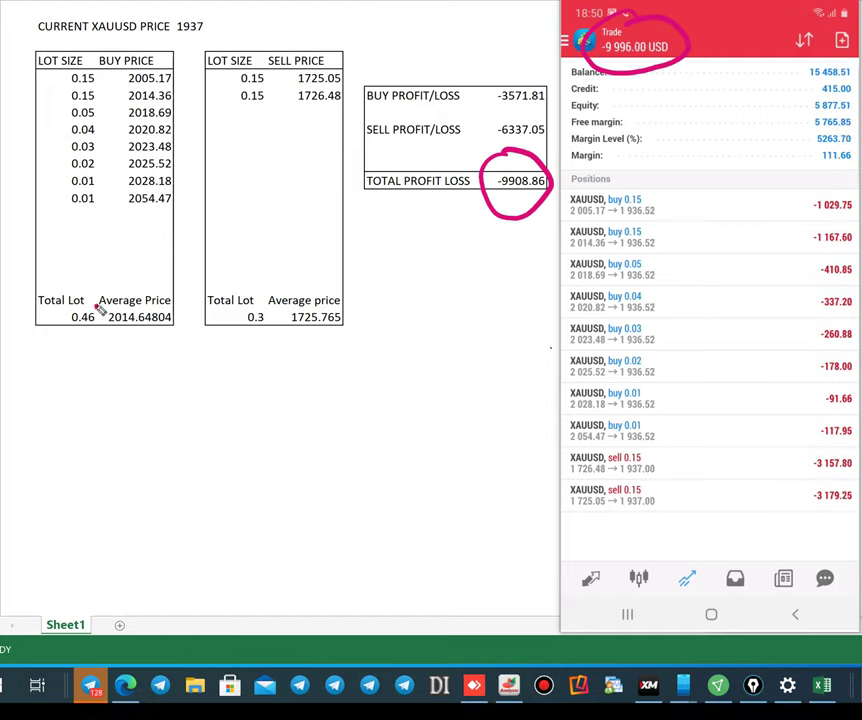
drag(120, 311, 172, 307)
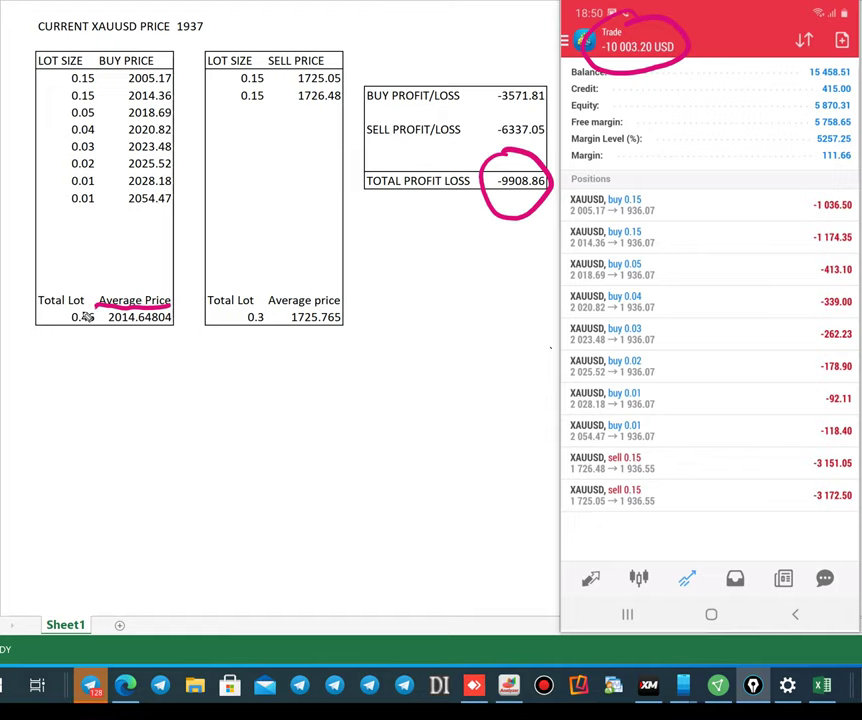
- Clear the earlier screen marks and underline the total lot and average price values beneath both the buy and sell tables
mouse_move(82, 300)
mouse_down()
mouse_move(69, 346)
mouse_move(78, 310)
mouse_up()
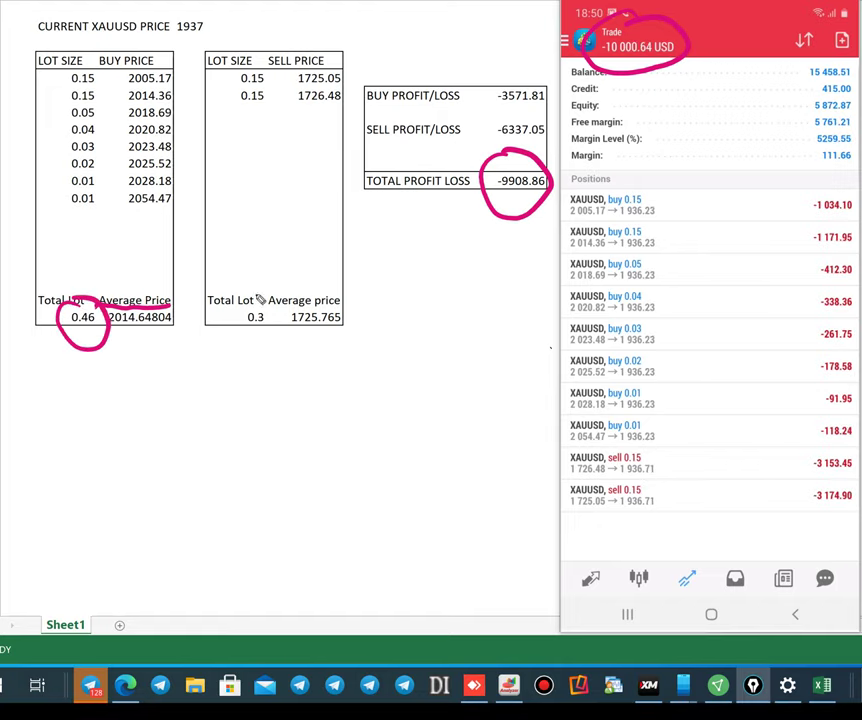
mouse_move(260, 299)
mouse_down()
mouse_move(225, 356)
mouse_move(252, 284)
mouse_up()
mouse_move(243, 342)
mouse_down()
mouse_move(248, 330)
mouse_move(268, 322)
mouse_move(268, 330)
mouse_up()
key(ctrl+shift+8)
drag(64, 340, 91, 332)
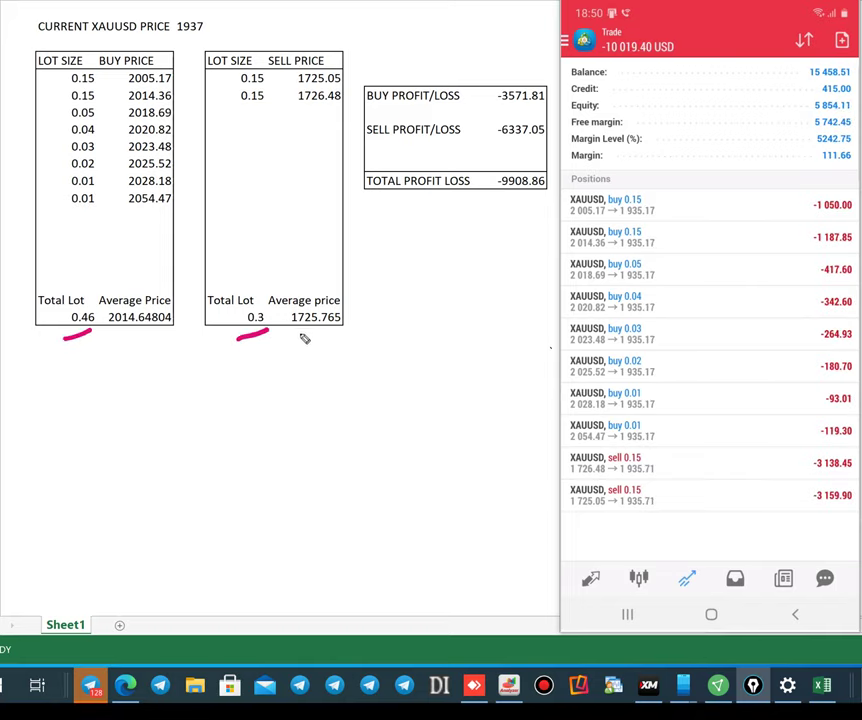
drag(294, 334, 349, 323)
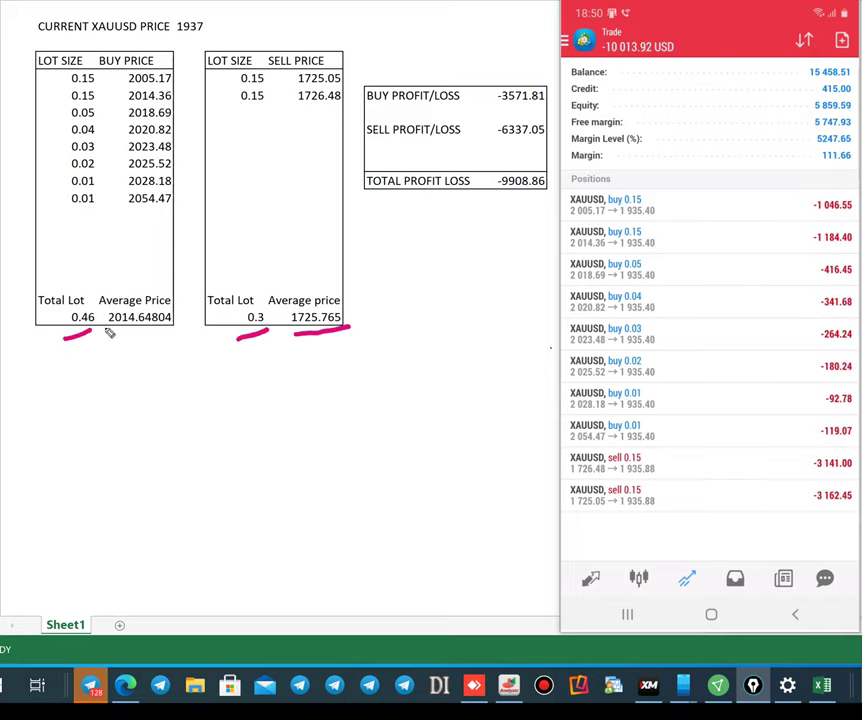
drag(108, 340, 177, 334)
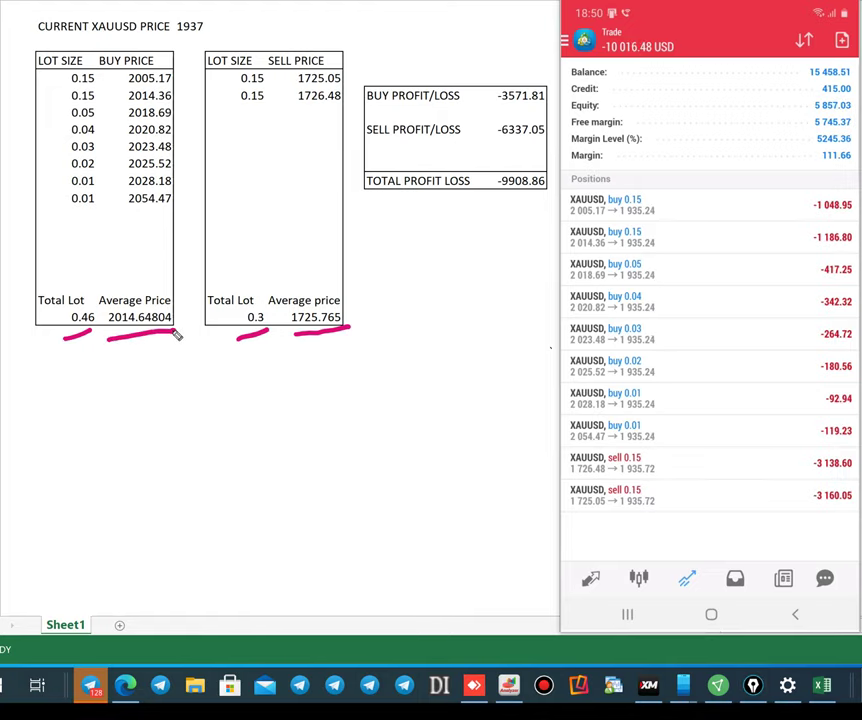
- Box the current XAUUSD price, underline the buy and sell losses, and circle the total profit/loss value
mouse_move(203, 16)
mouse_down()
mouse_move(182, 12)
mouse_move(180, 41)
mouse_move(215, 33)
mouse_up()
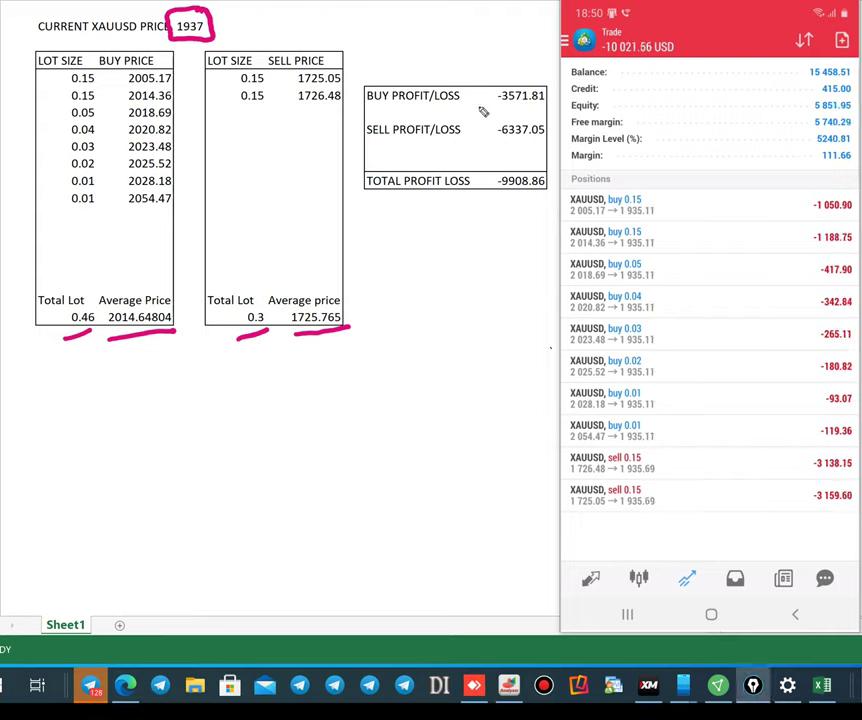
drag(494, 113, 506, 117)
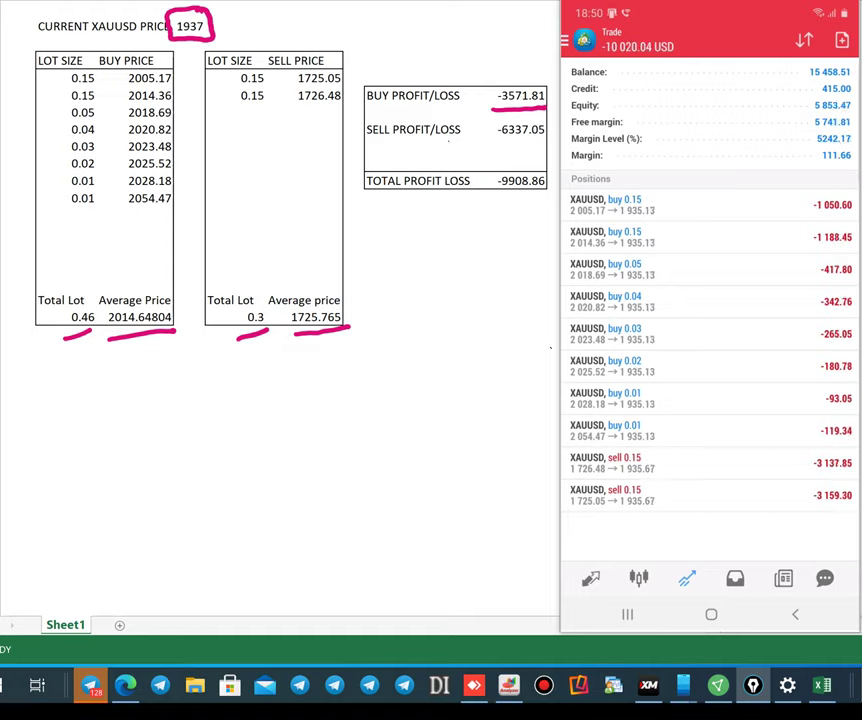
drag(440, 141, 460, 140)
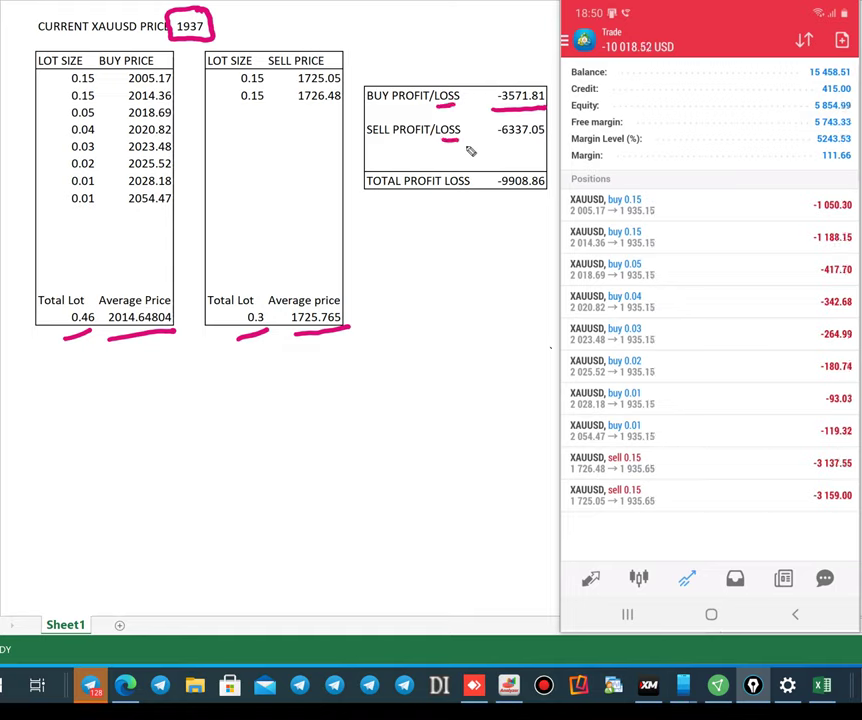
drag(498, 142, 545, 142)
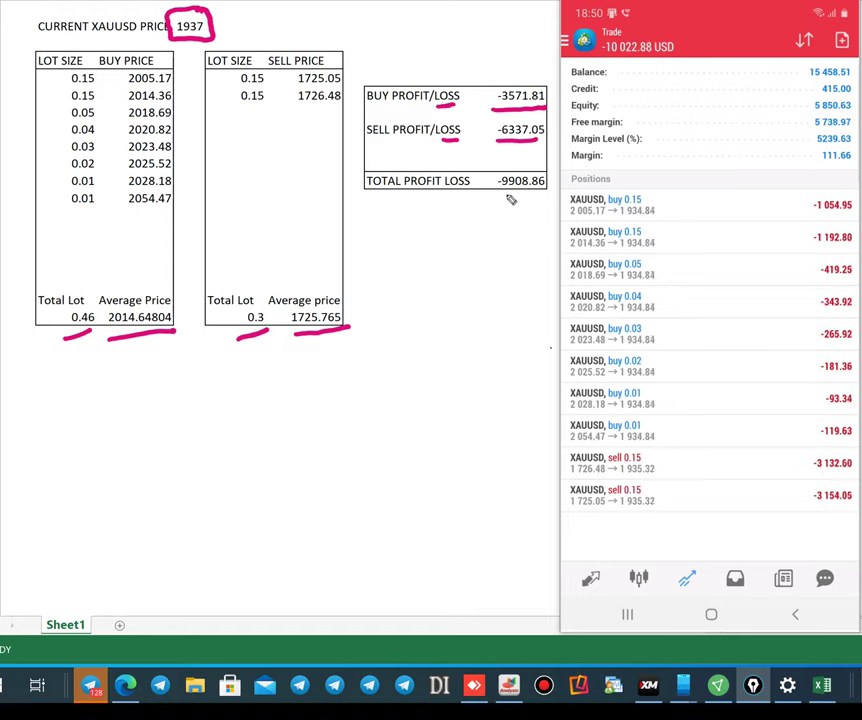
mouse_move(503, 203)
mouse_down()
mouse_move(530, 202)
mouse_move(538, 165)
mouse_move(500, 204)
mouse_up()
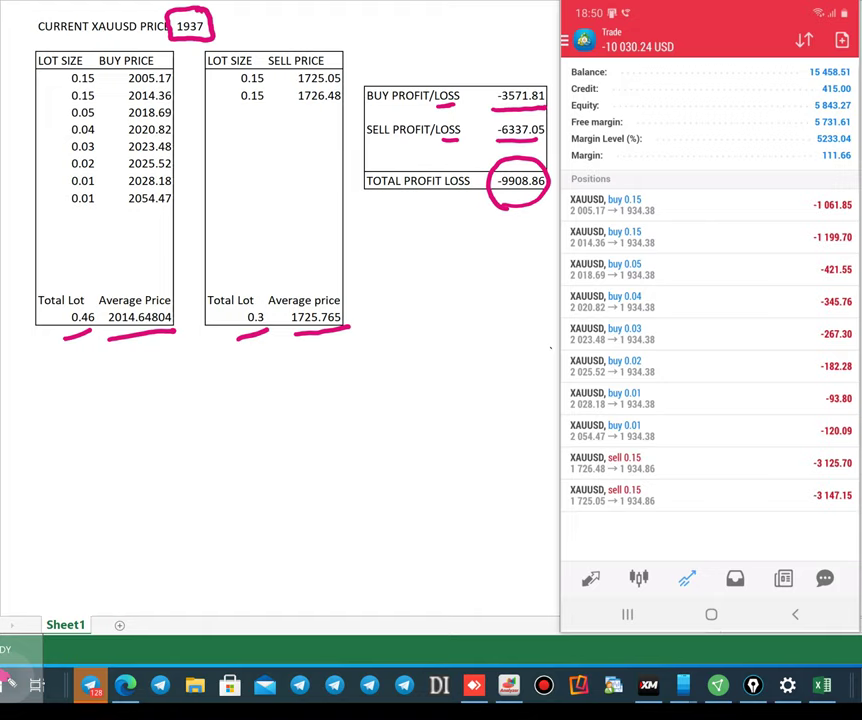
- Set the current XAUUSD price in the Excel sheet to 2000
right_click(6, 684)
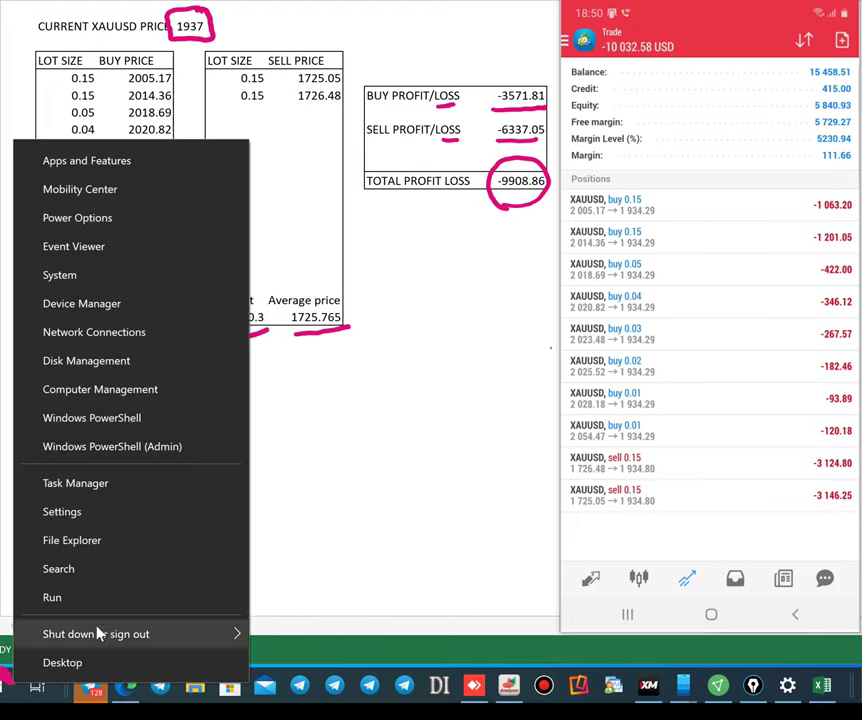
click(458, 349)
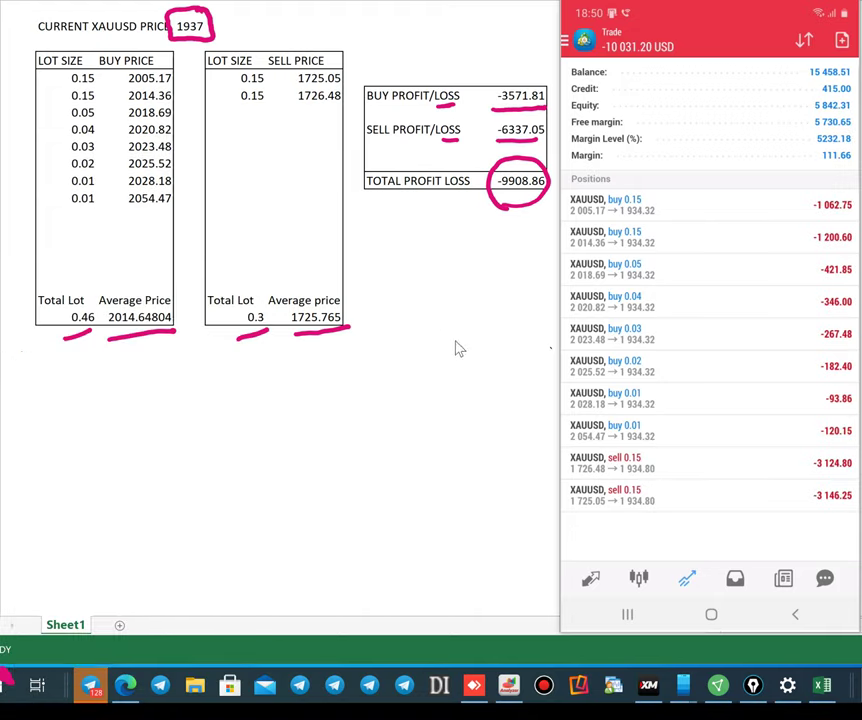
double_click(200, 26)
double_click(183, 26)
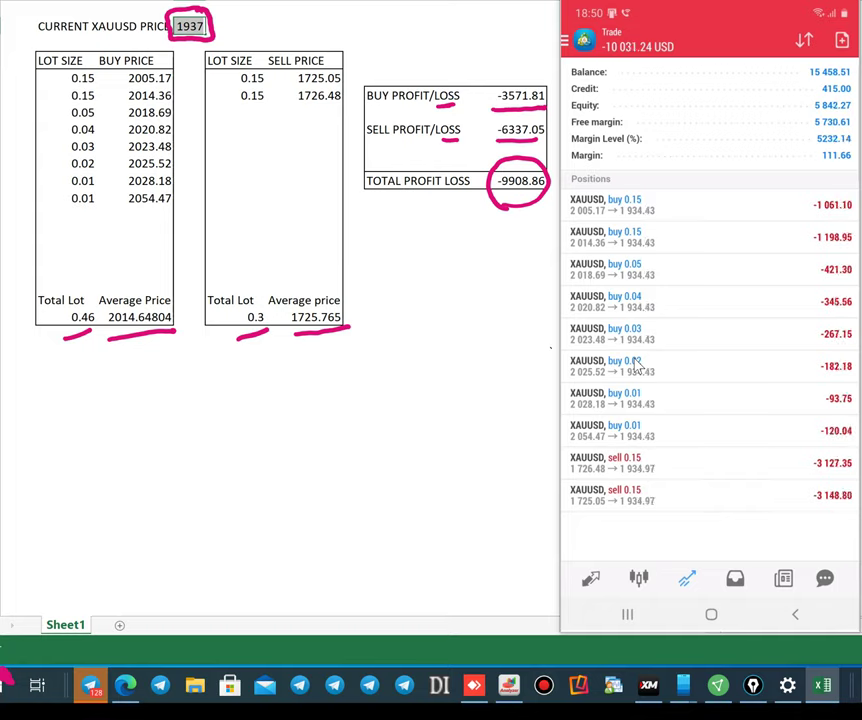
text(2000)
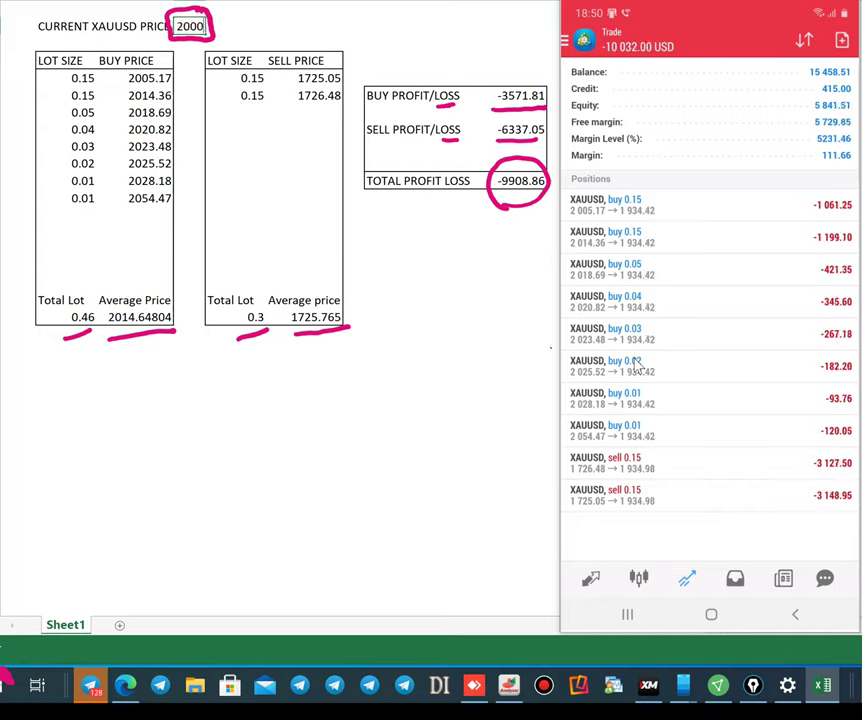
key(Return)
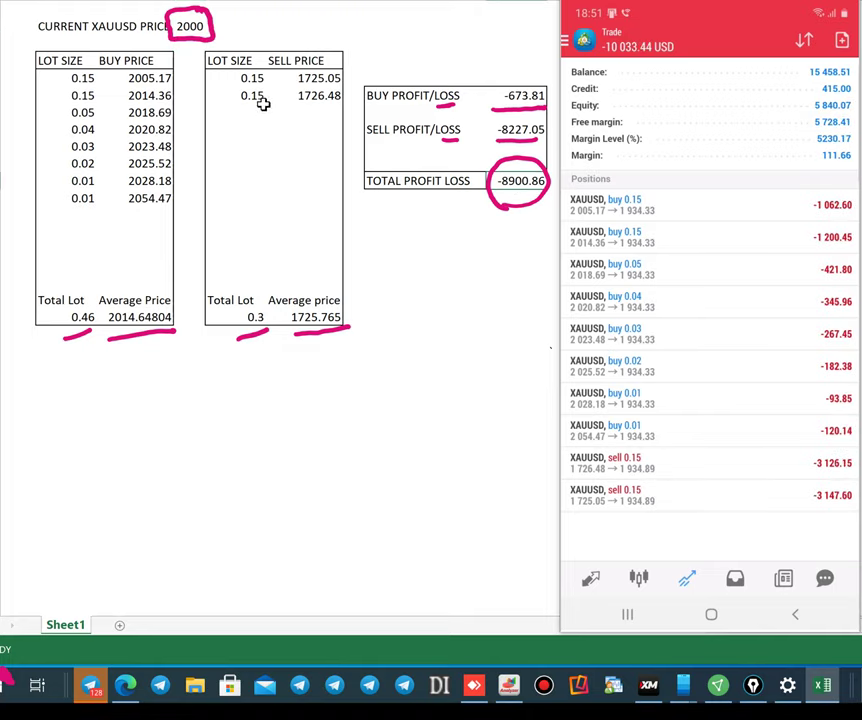
- Set the current XAUUSD price in the Excel sheet to 2200
click(193, 26)
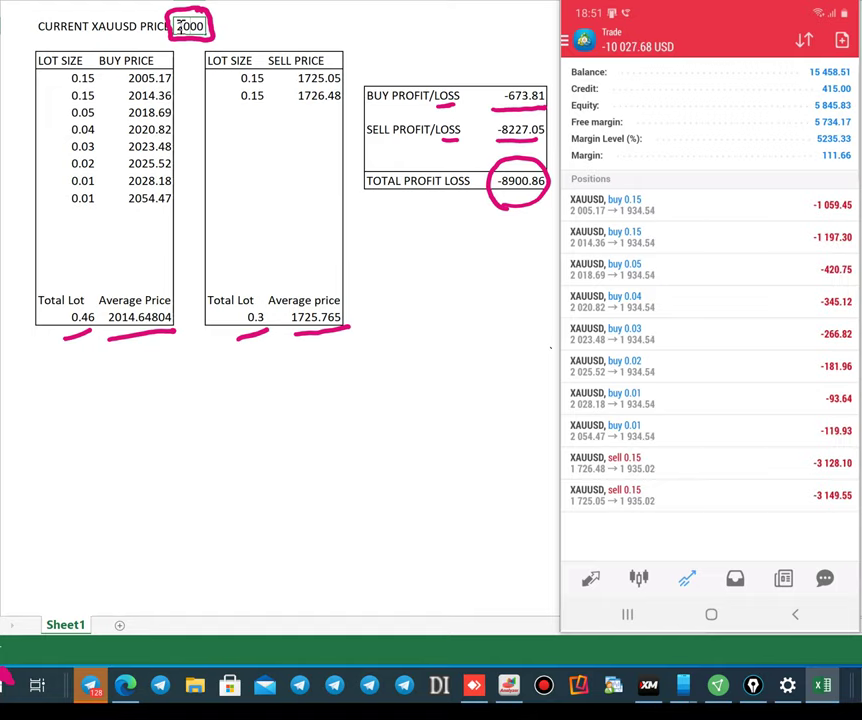
drag(177, 26, 220, 28)
text(22)
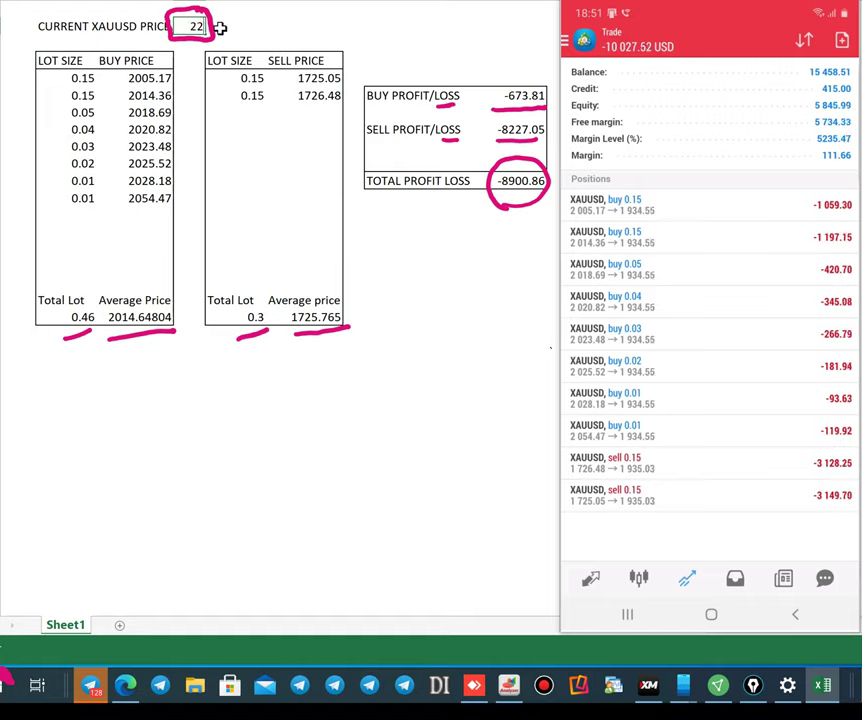
text(00)
key(Return)
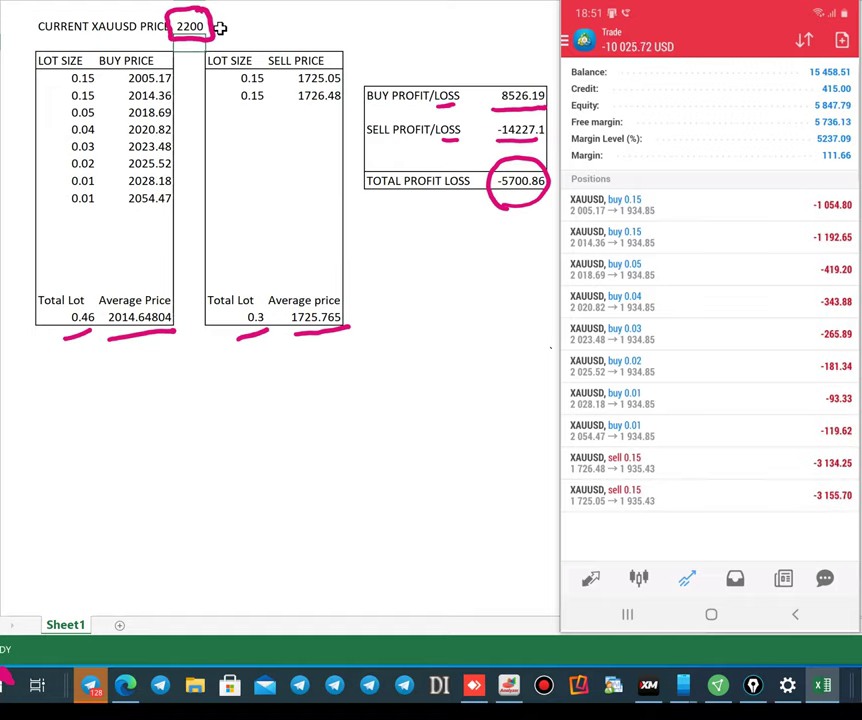
- Set the current XAUUSD price in the Excel sheet to 2600
click(179, 22)
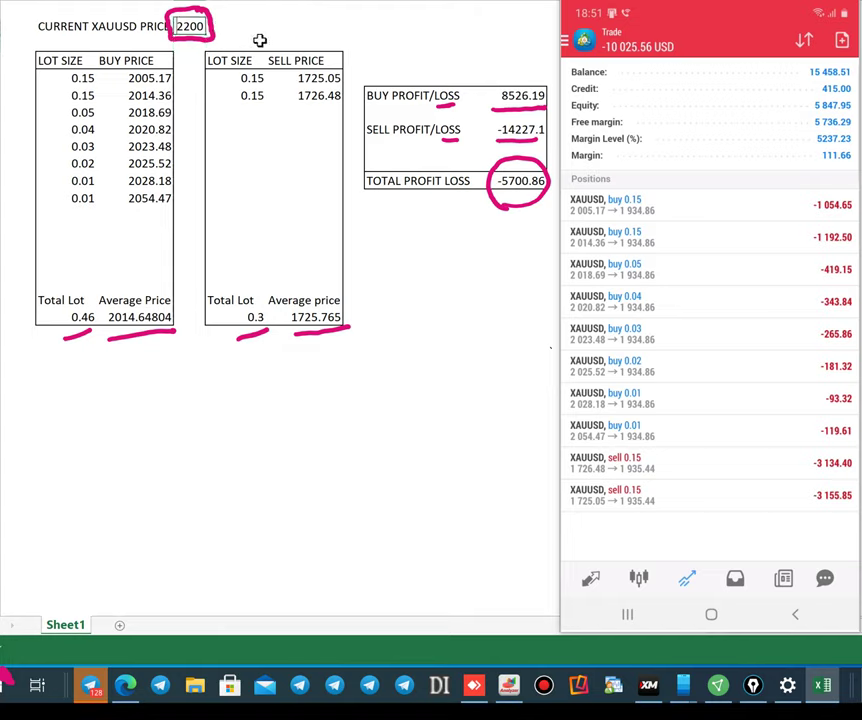
double_click(187, 22)
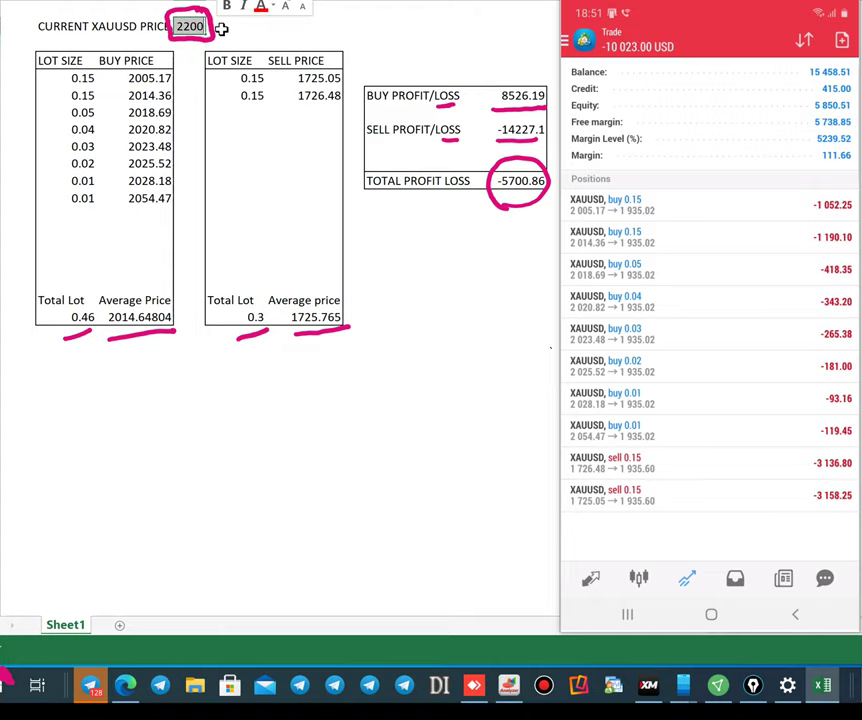
text(2)
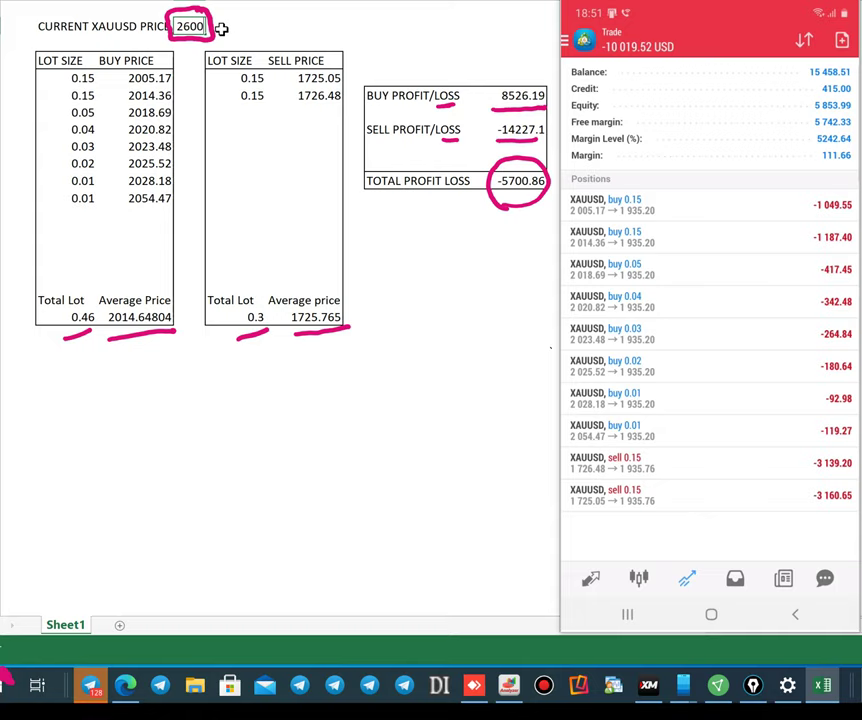
key(Return)
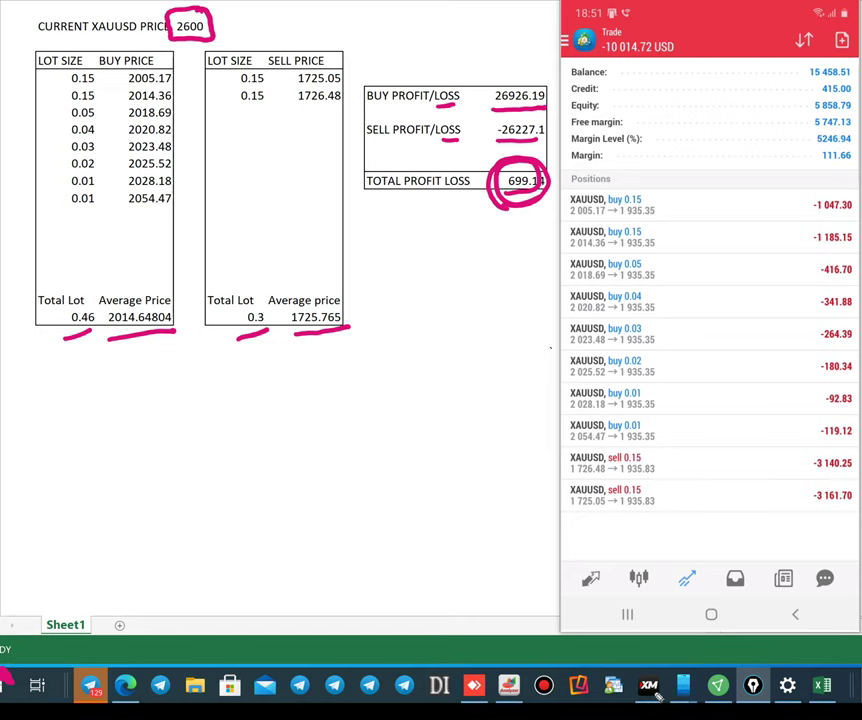
- Switch to the trading terminal, open a new XAUUSD chart window beside the existing charts, and clear the screen annotations
click(649, 686)
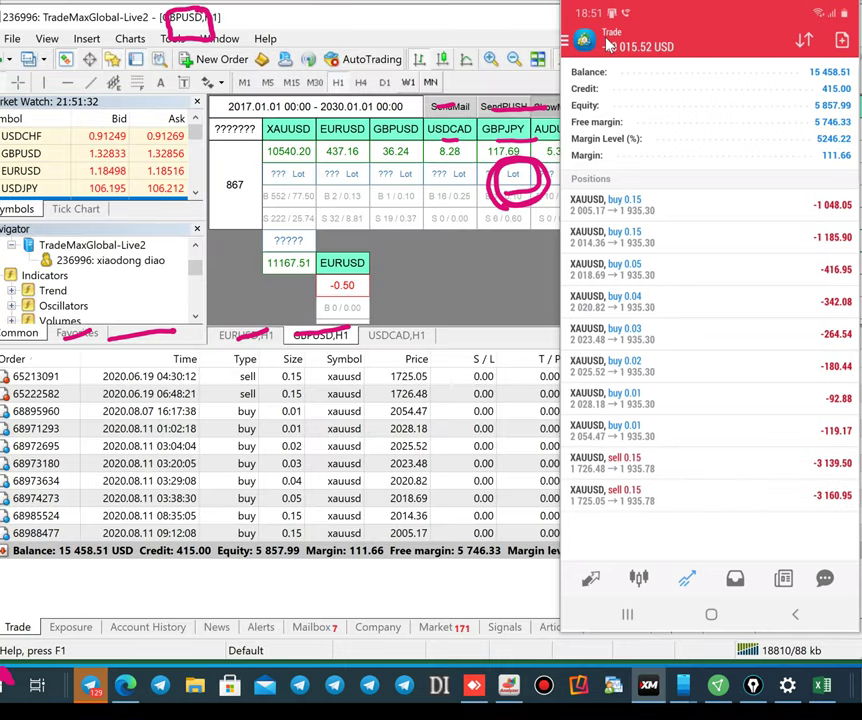
drag(718, 4, 861, 2)
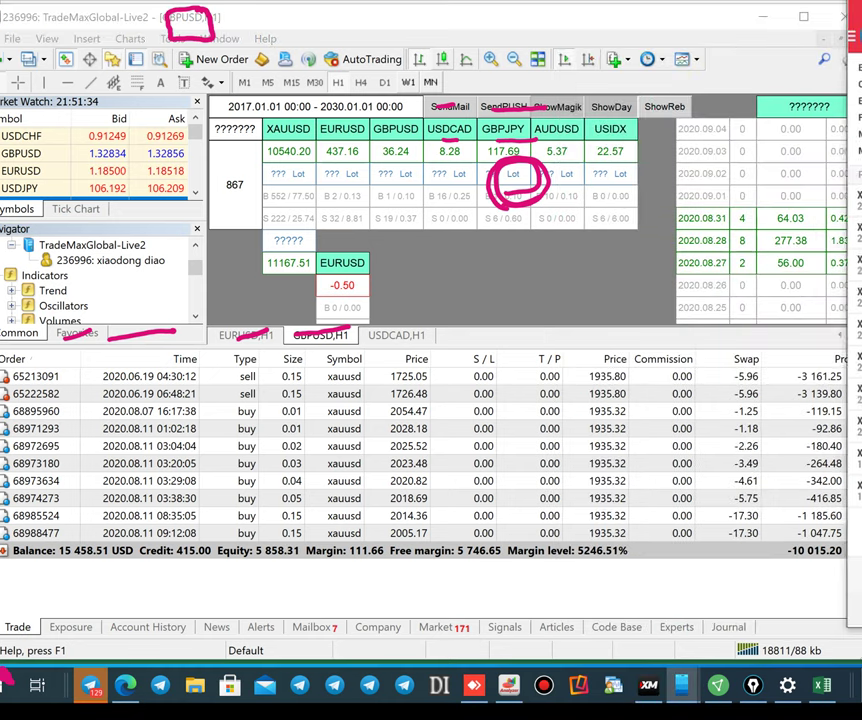
scroll(36, 170, down, 3)
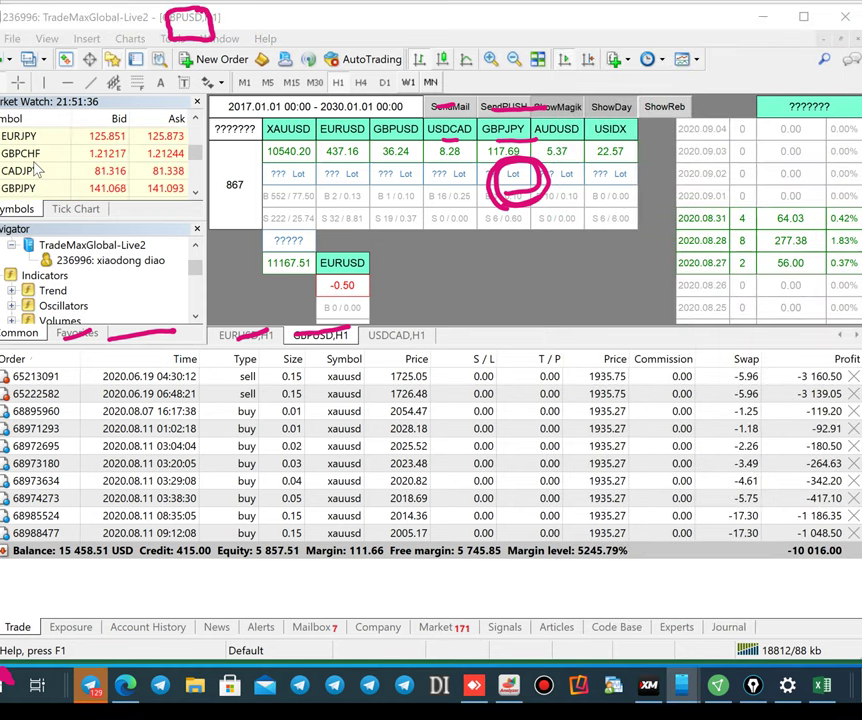
scroll(36, 170, down, 2)
right_click(38, 188)
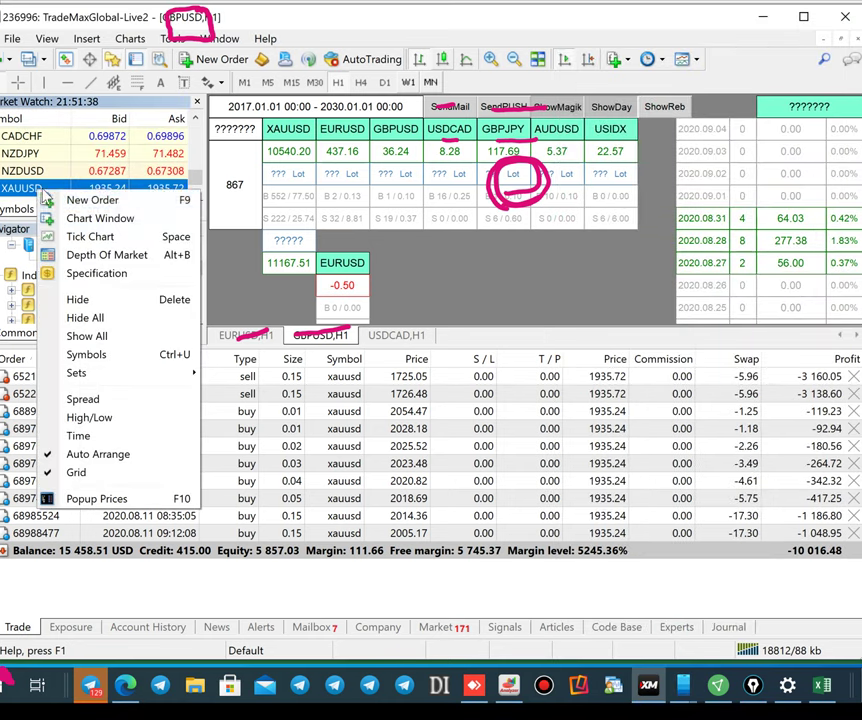
click(92, 218)
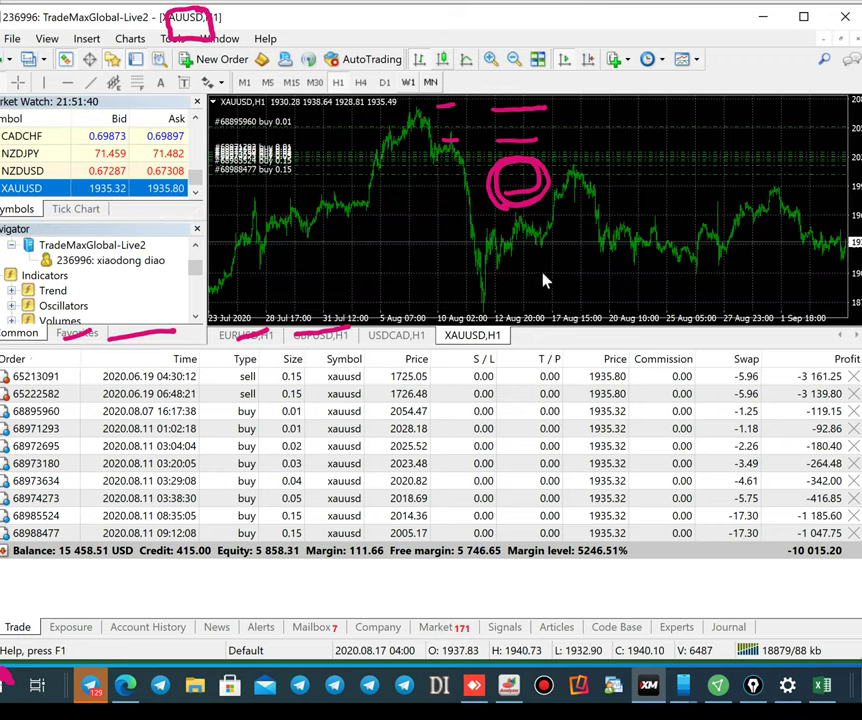
key(ctrl+shift+7)
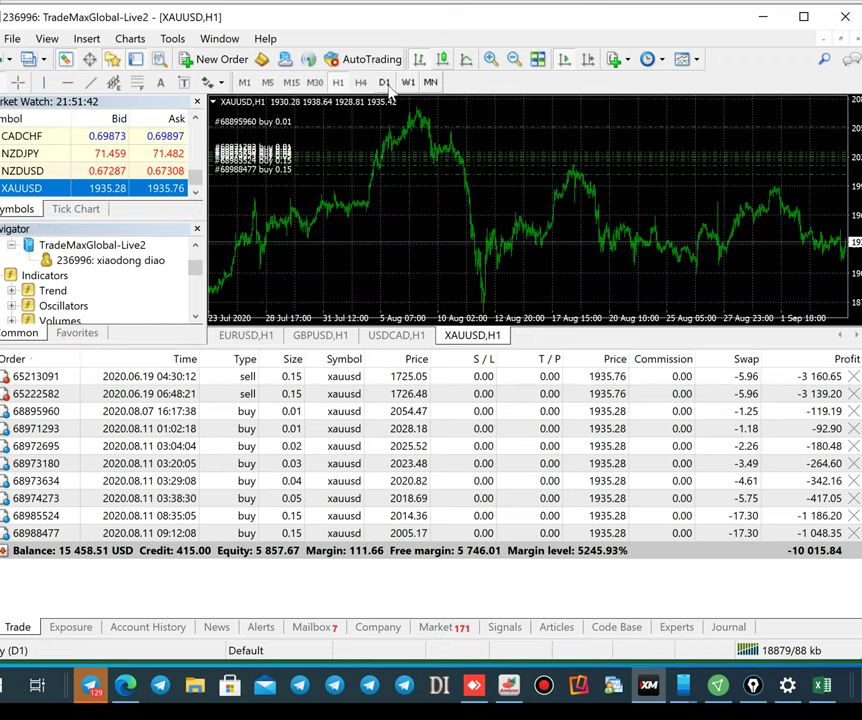
- Show the XAUUSD chart on the weekly timeframe and zoom in until individual candles are distinguishable
click(386, 84)
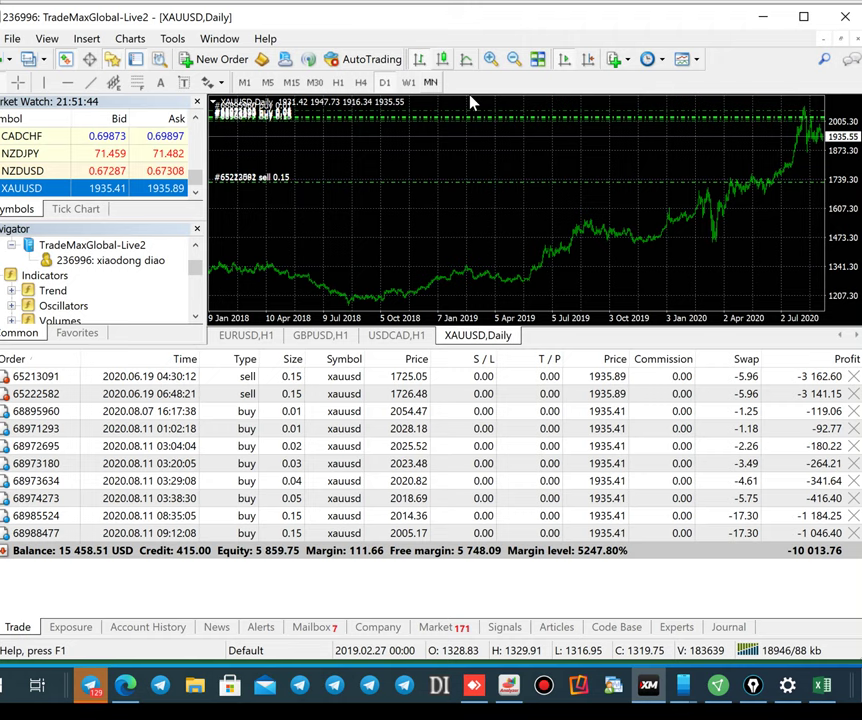
click(408, 82)
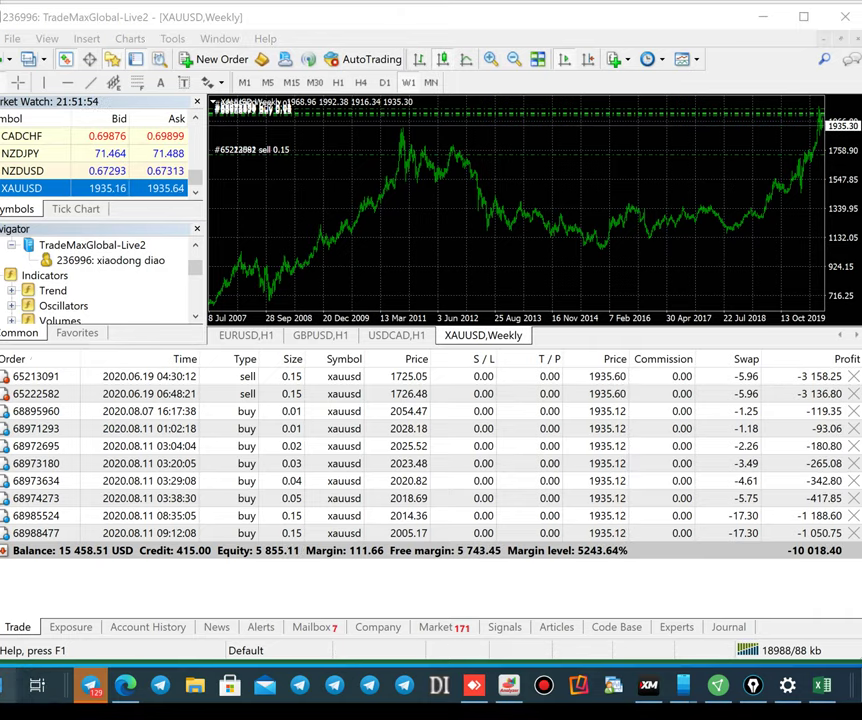
key(super+Tab)
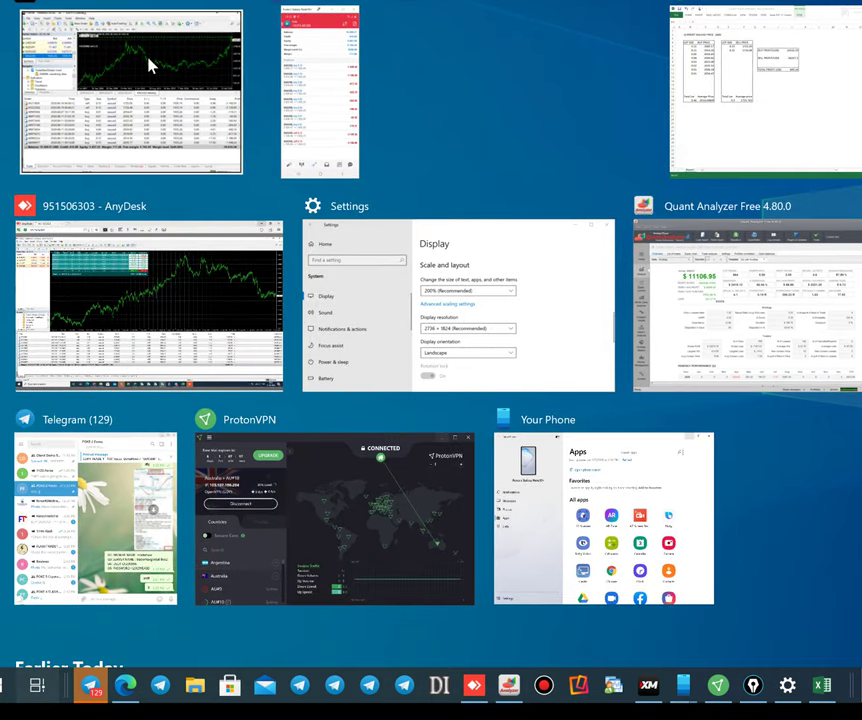
click(150, 64)
mouse_move(700, 218)
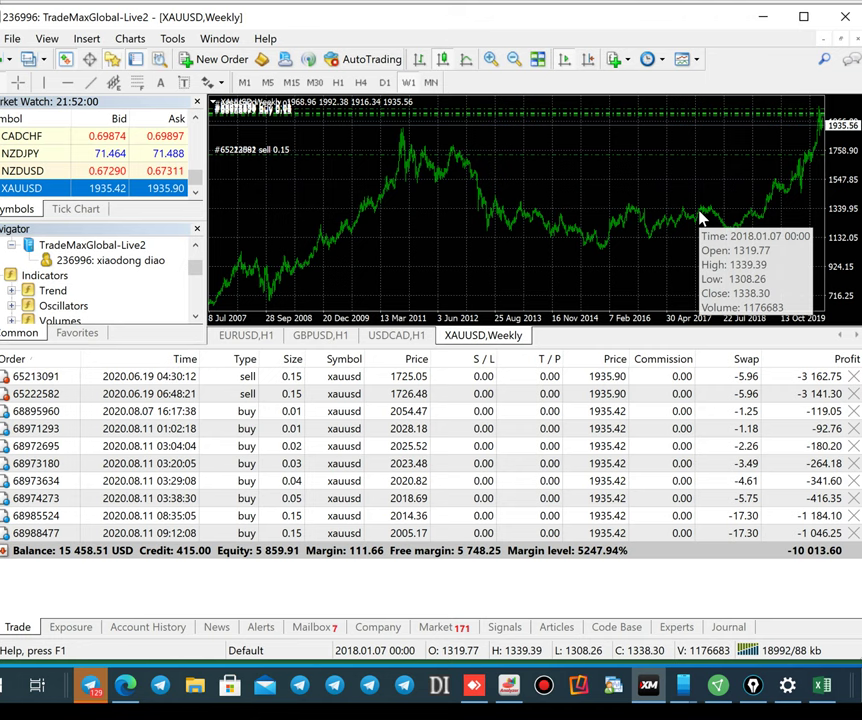
key(plus)
key(plus)
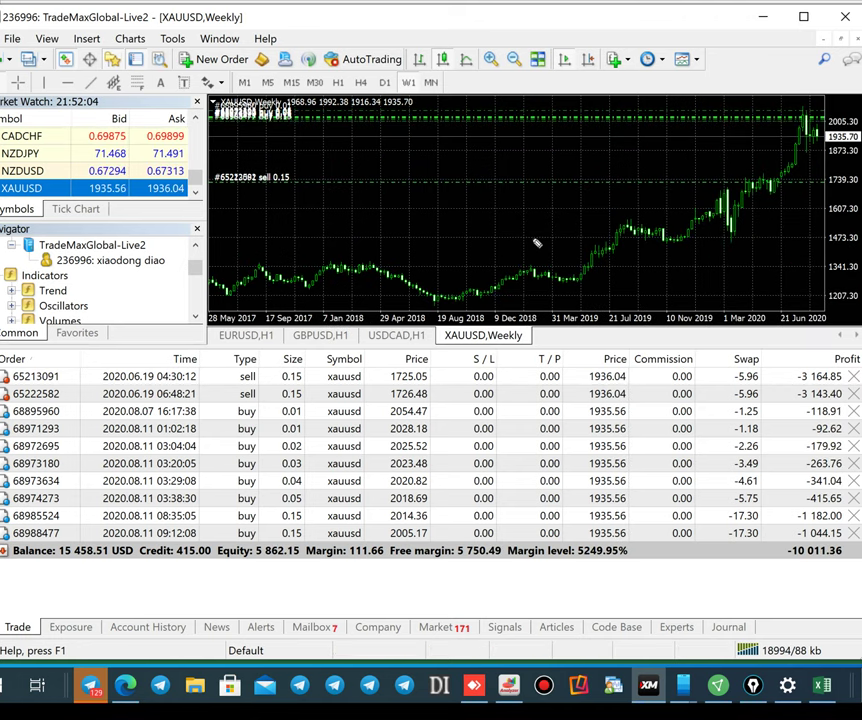
- Draw a long rising arrow along the weekly uptrend and write an underlined 2600 above the latest candles
mouse_move(522, 238)
mouse_down()
mouse_move(798, 90)
mouse_move(811, 96)
mouse_move(779, 63)
mouse_move(788, 73)
mouse_up()
mouse_move(720, 48)
mouse_down()
mouse_move(725, 43)
mouse_move(745, 65)
mouse_move(752, 50)
mouse_move(795, 25)
mouse_up()
drag(713, 78, 818, 29)
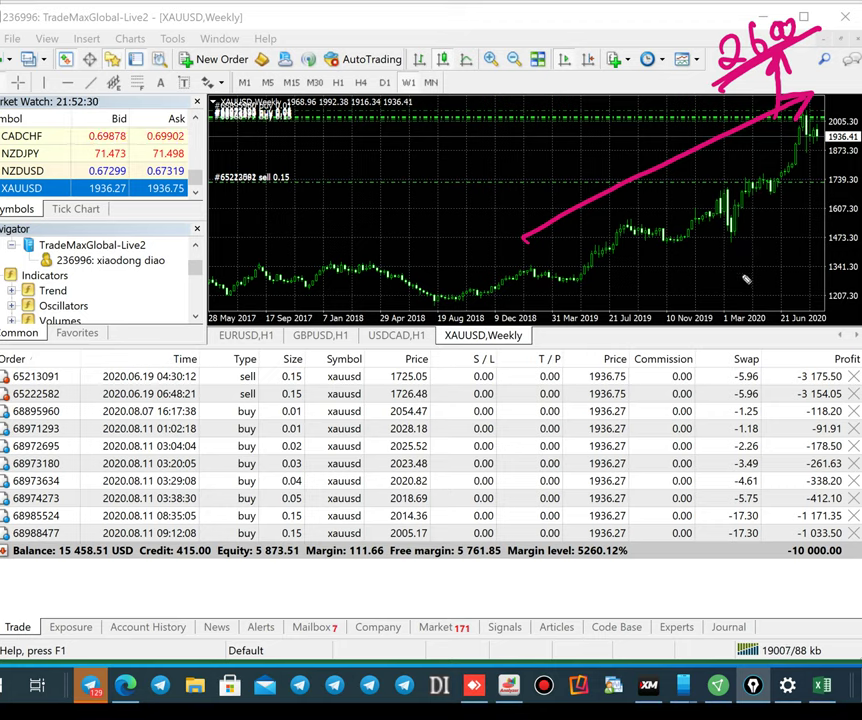
- Write 1800 with further freehand marks below the latest weekly candles, and clear all annotations from the chart
mouse_move(752, 252)
mouse_down()
mouse_move(743, 290)
mouse_move(765, 251)
mouse_move(812, 210)
mouse_up()
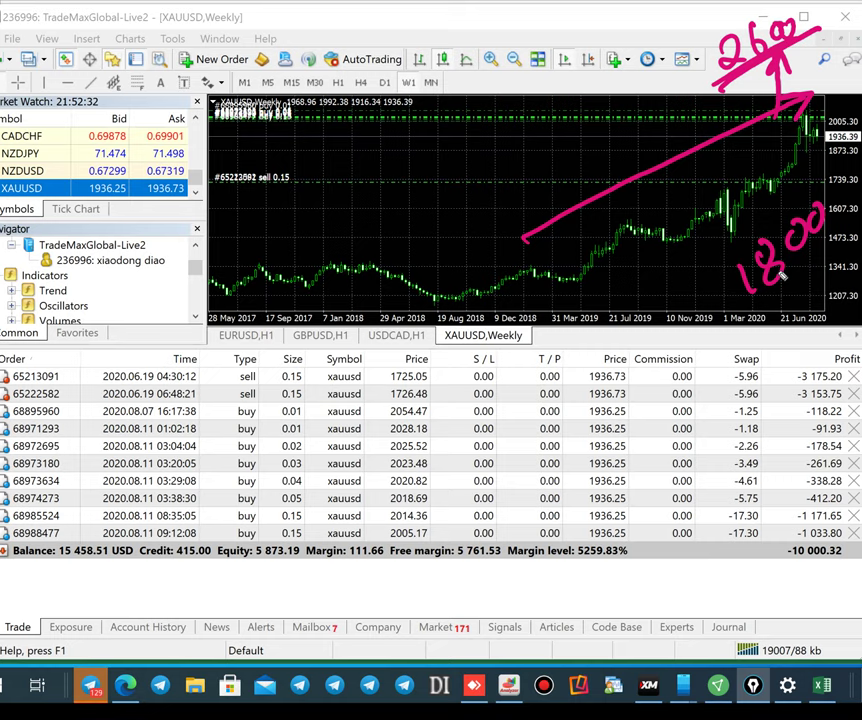
mouse_move(776, 298)
mouse_down()
mouse_move(784, 325)
mouse_move(810, 298)
mouse_up()
mouse_move(816, 262)
mouse_down()
mouse_move(818, 279)
mouse_move(858, 225)
mouse_up()
drag(779, 329, 858, 254)
drag(802, 322, 858, 264)
key(ctrl+shift+7)
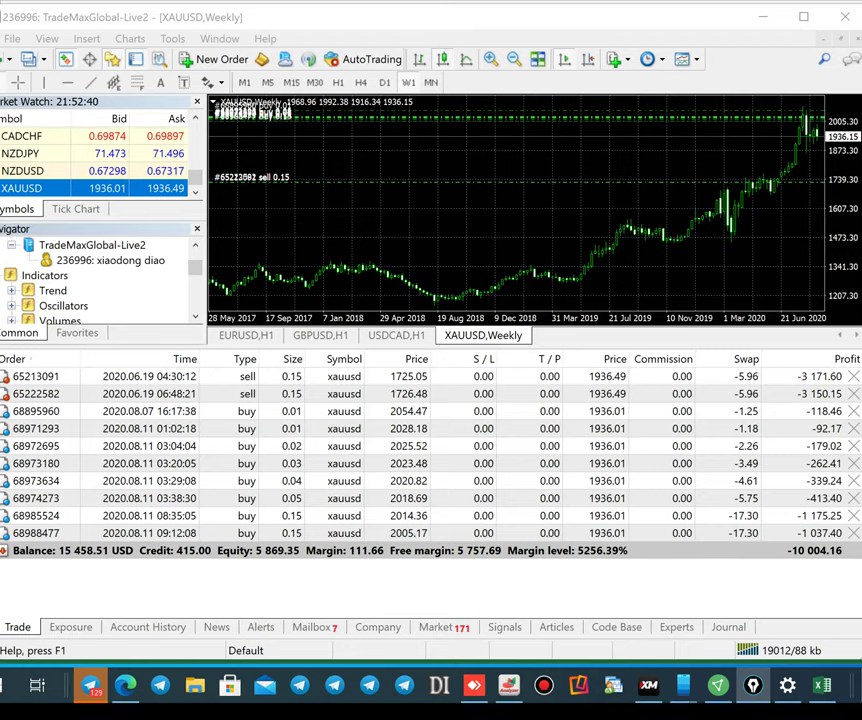
- Return to the Excel sheet with the phone's trade view alongside, set the current XAUUSD price to 1800, and underline the total profit/loss
drag(861, 2, 728, 1)
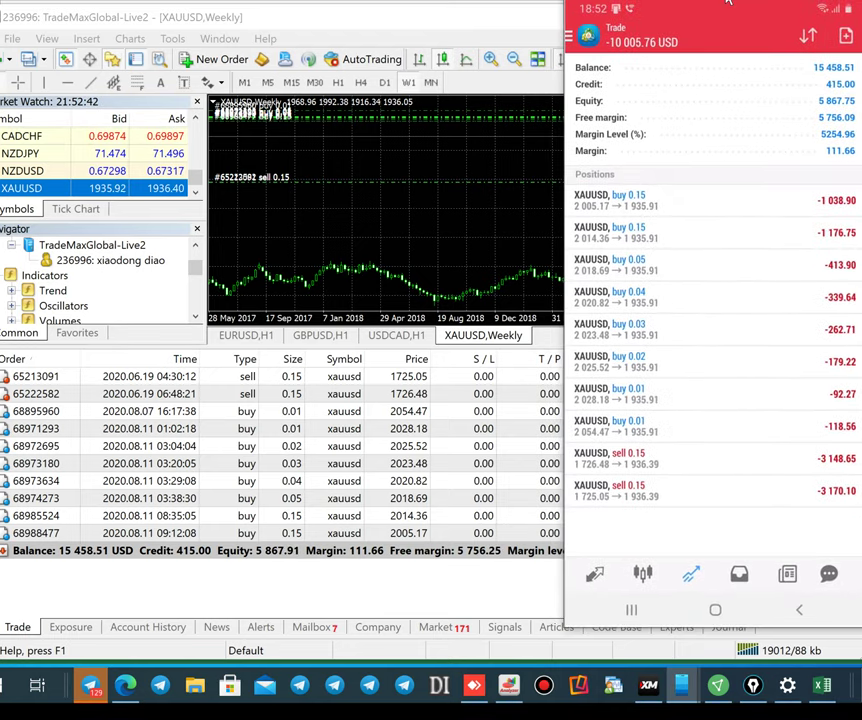
key(alt+Tab)
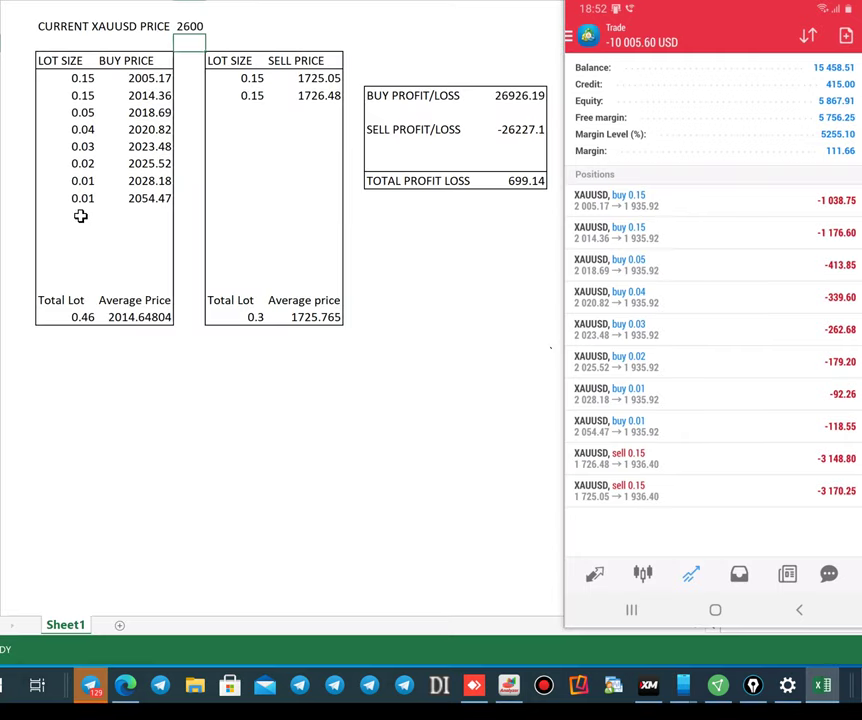
click(135, 367)
click(186, 26)
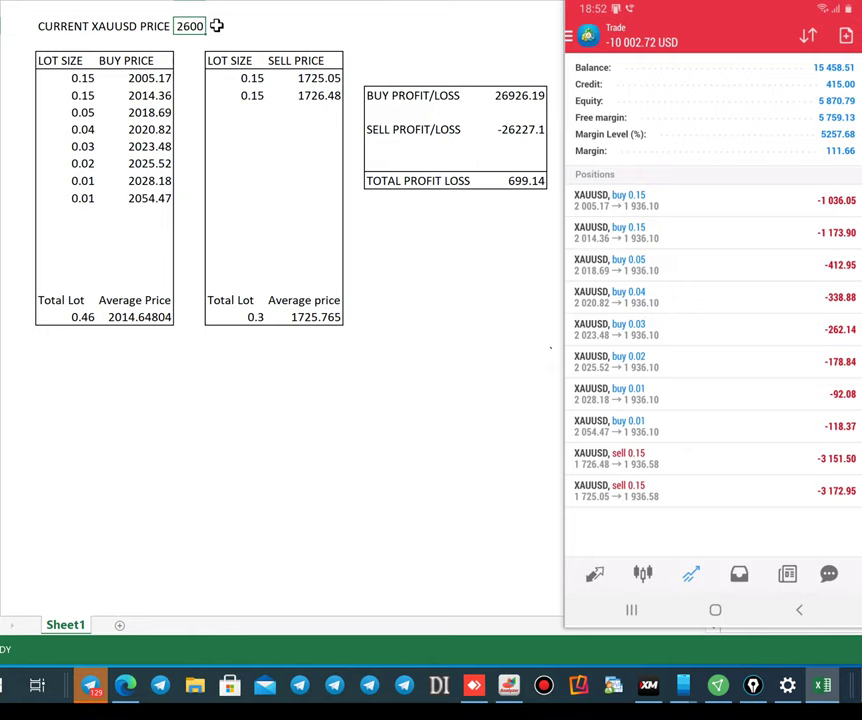
text(1)
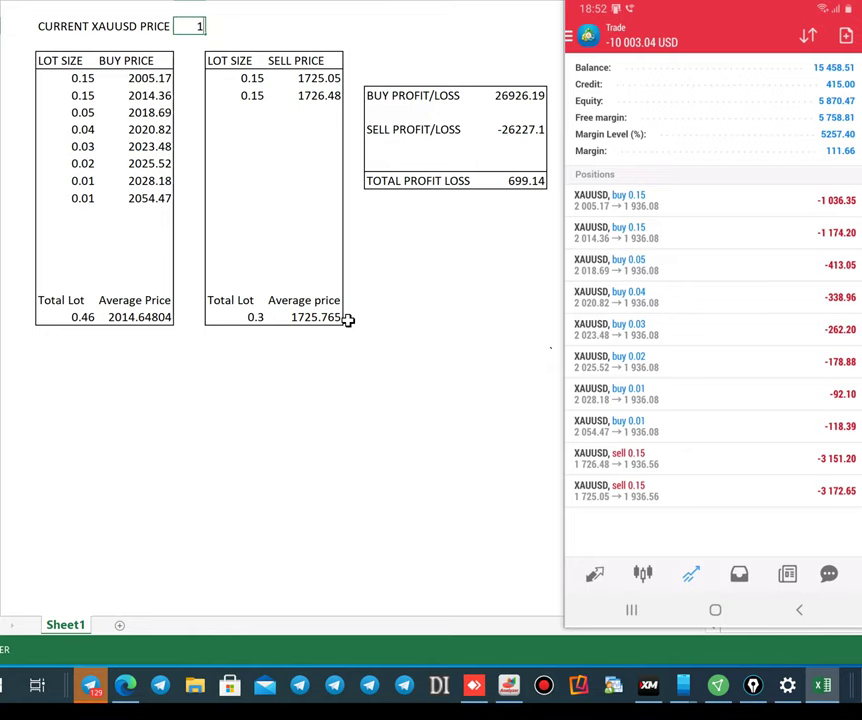
text(800)
key(Return)
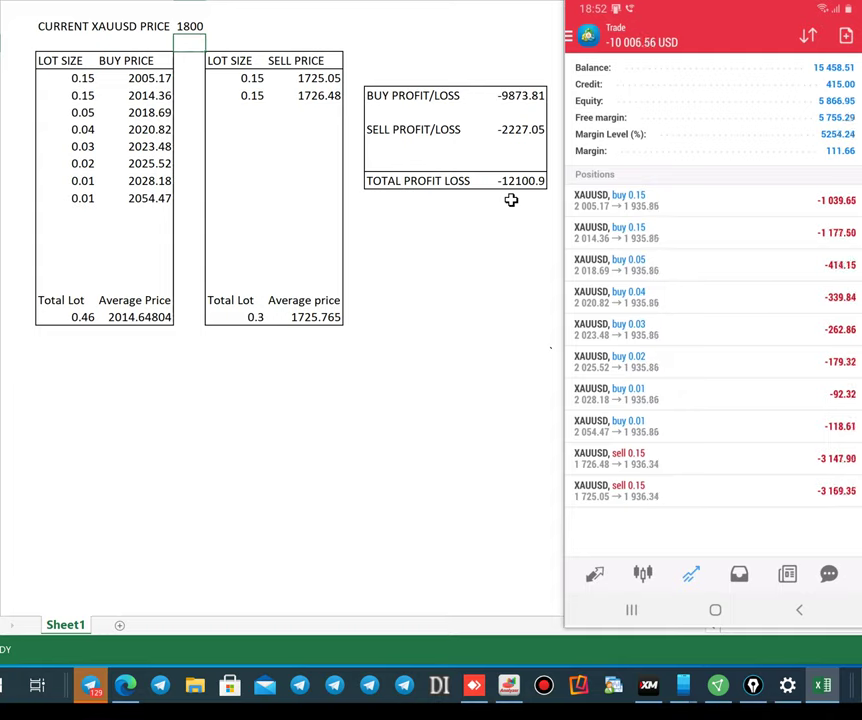
drag(484, 204, 549, 190)
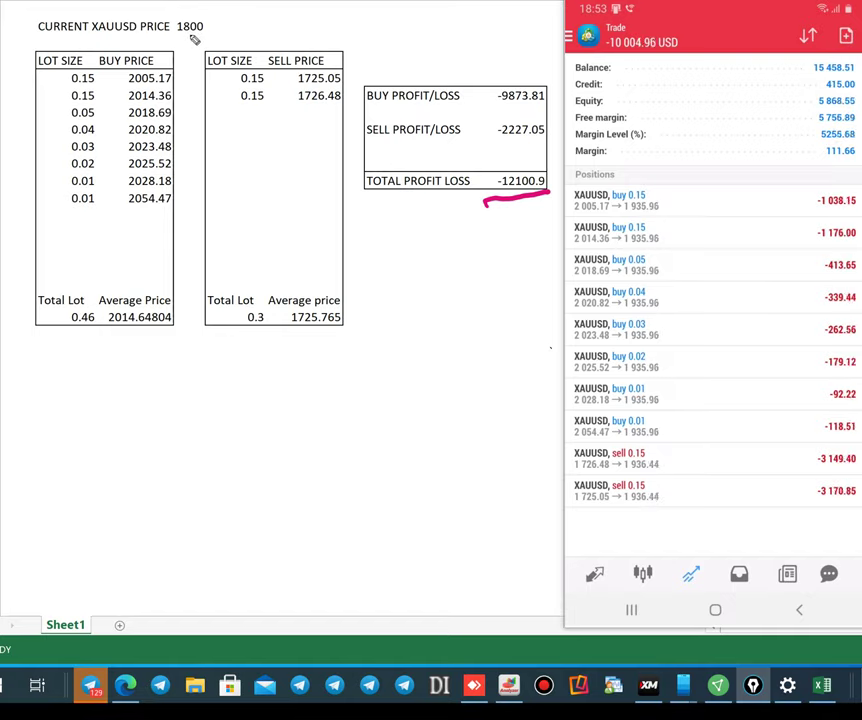
- Add a buy position of 0.1 lot at price 1920 below the existing buy entries
click(81, 211)
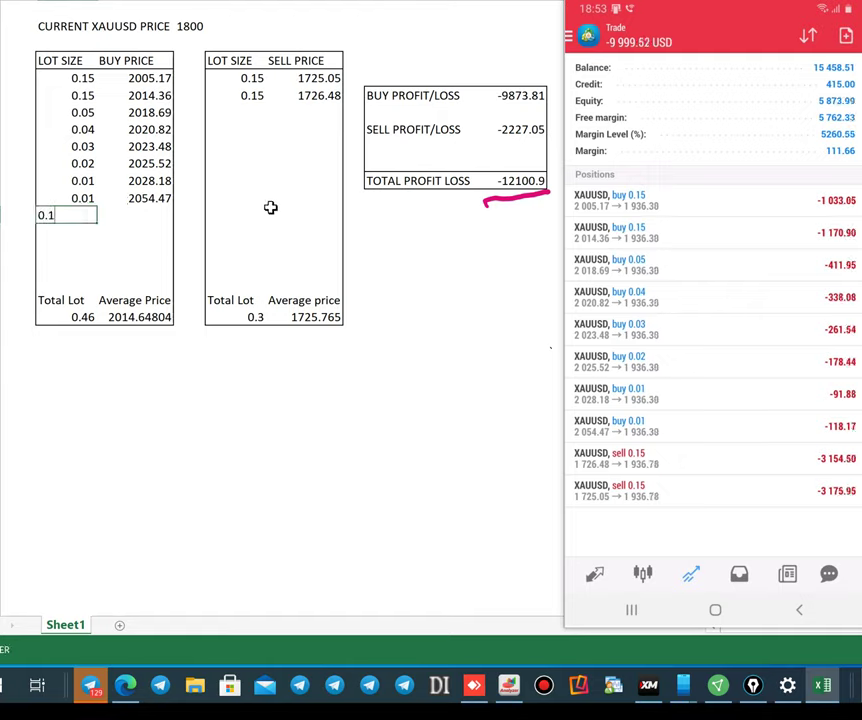
key(Return)
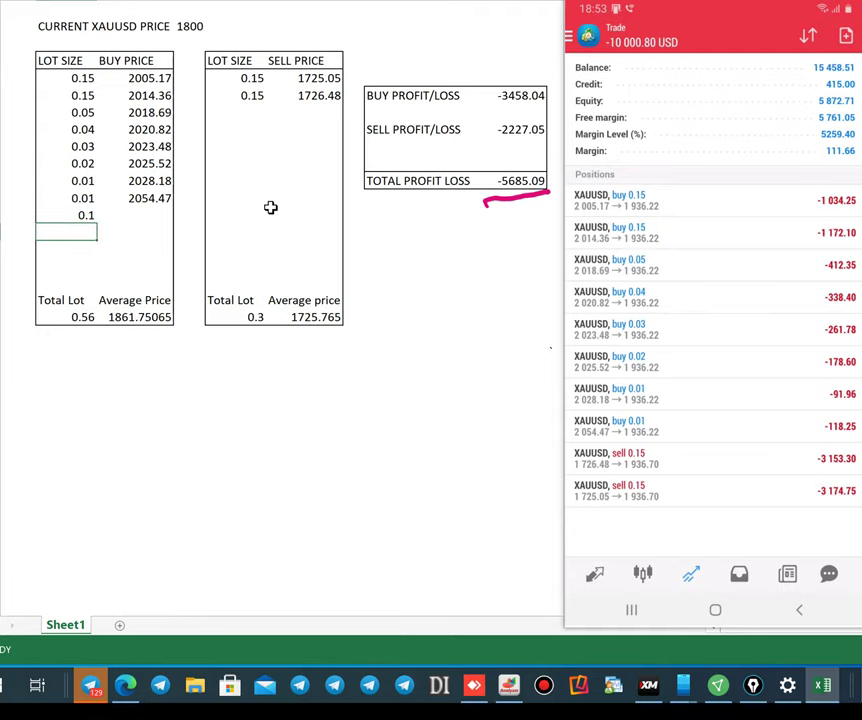
key(Up)
key(Right)
text(1)
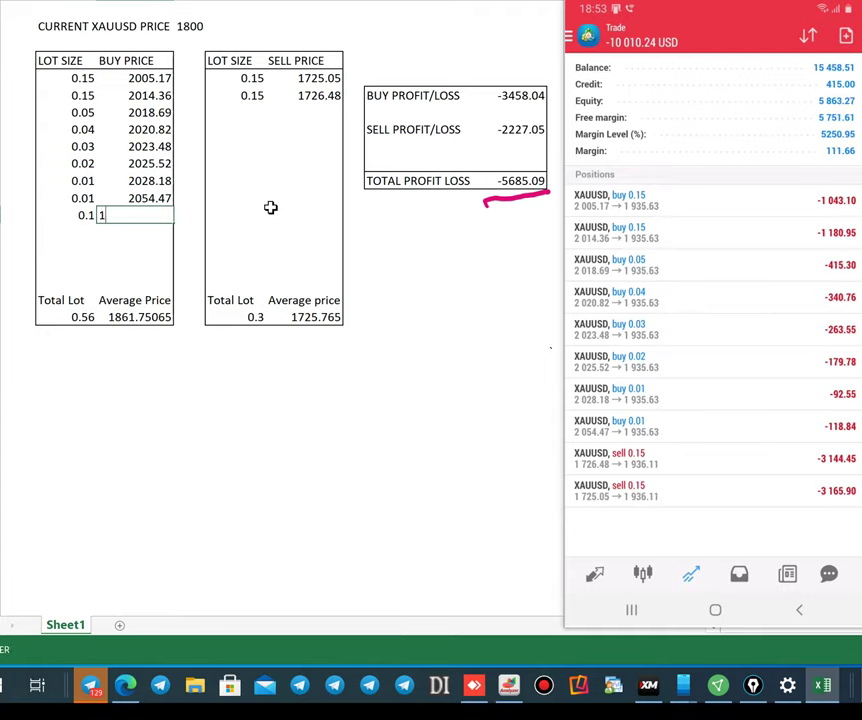
text(920)
key(Return)
- Add a buy position of 0.2 lot at price 1900 in the following row of the buy table
key(Left)
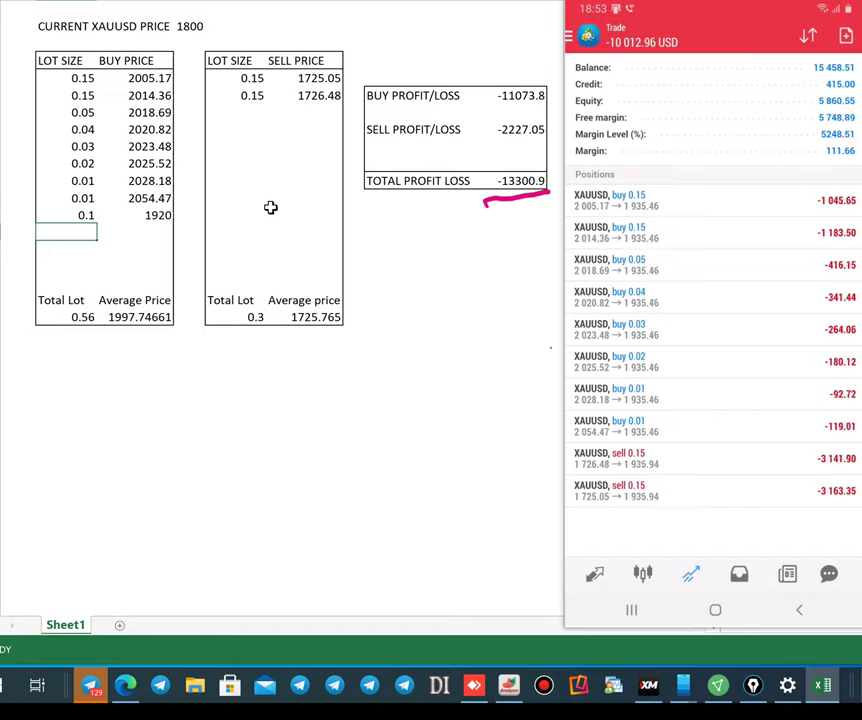
text(0.2)
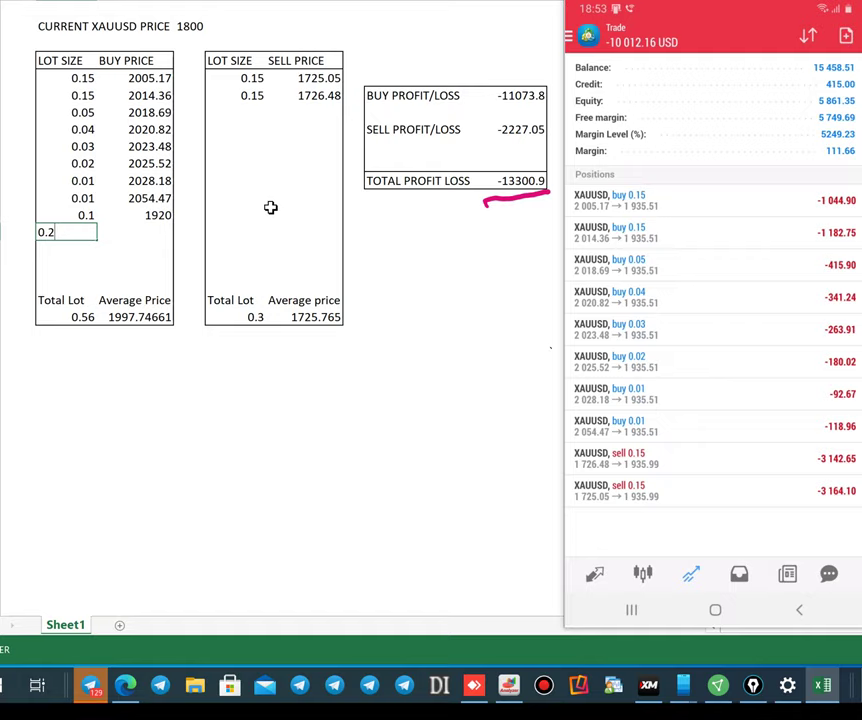
key(ctrl+Return)
key(Tab)
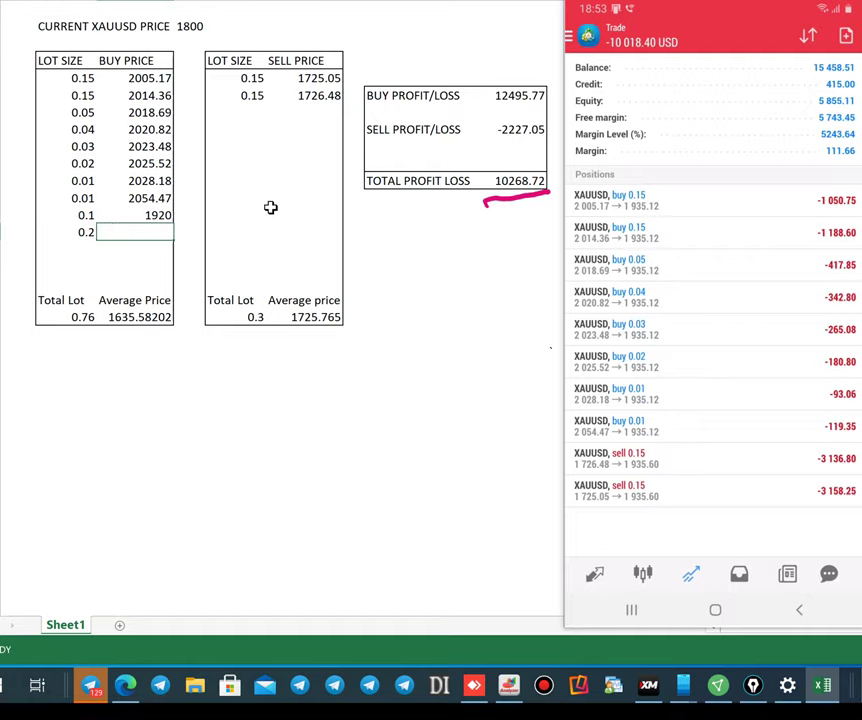
text(1900)
key(Return)
- Add a buy position of 0.4 lot at price 1890 below the 1900 entry
text(0.4)
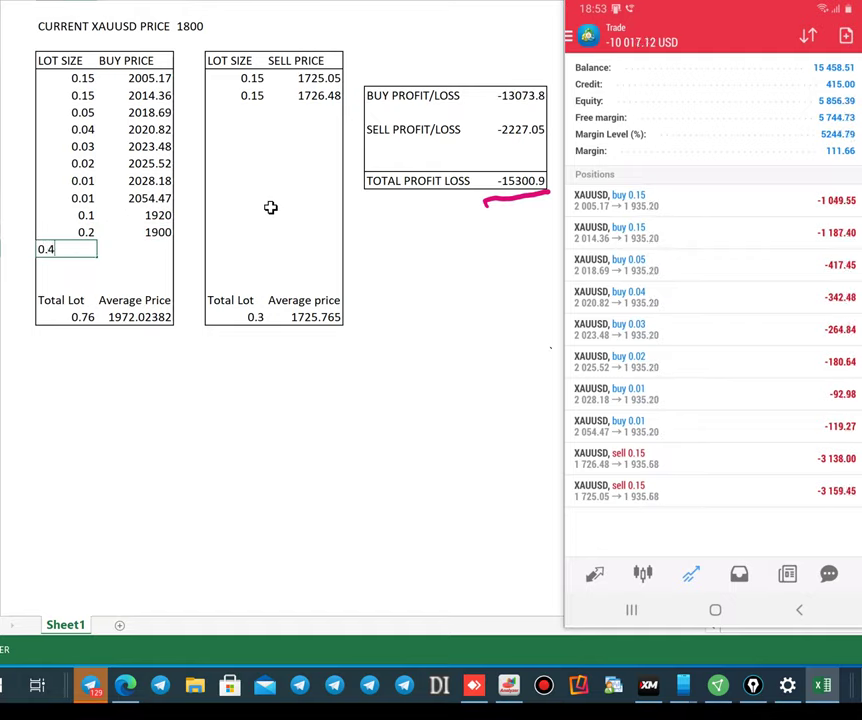
key(Tab)
text(189)
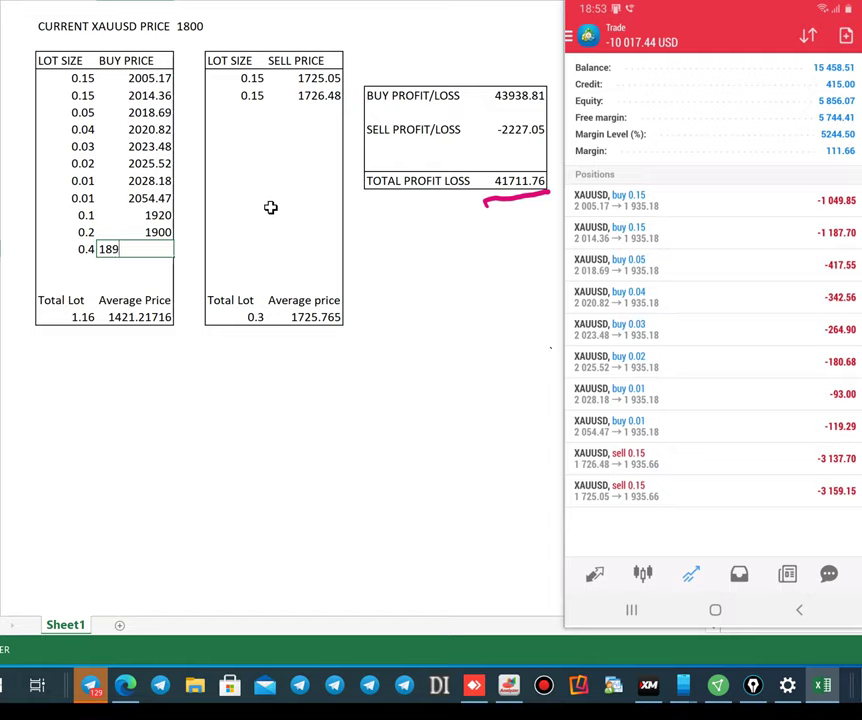
text(0)
key(Return)
- Add a buy position of 0.8 lot at price 1875 below the 1890 entry
text(0.)
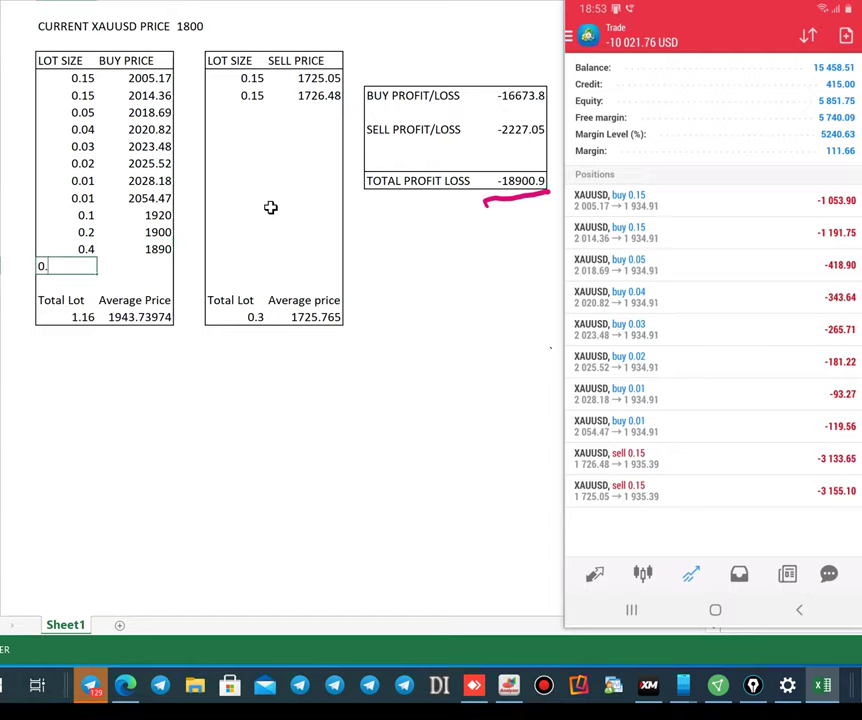
text(8)
key(Tab)
text(18)
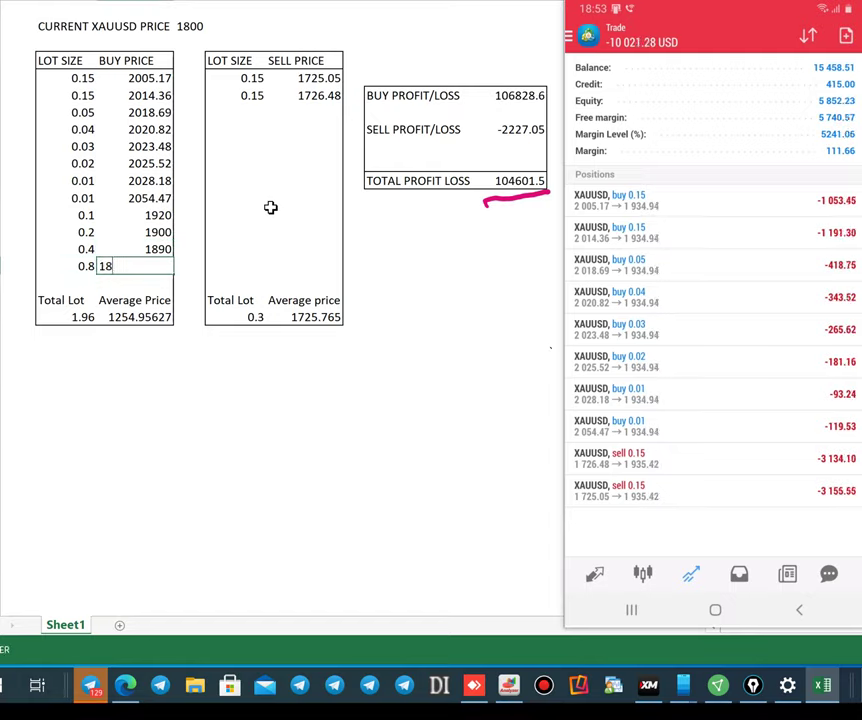
key(Return)
- Add a buy position of 1.6 lots at price 1850 in the last free row of the buy table
text(1.)
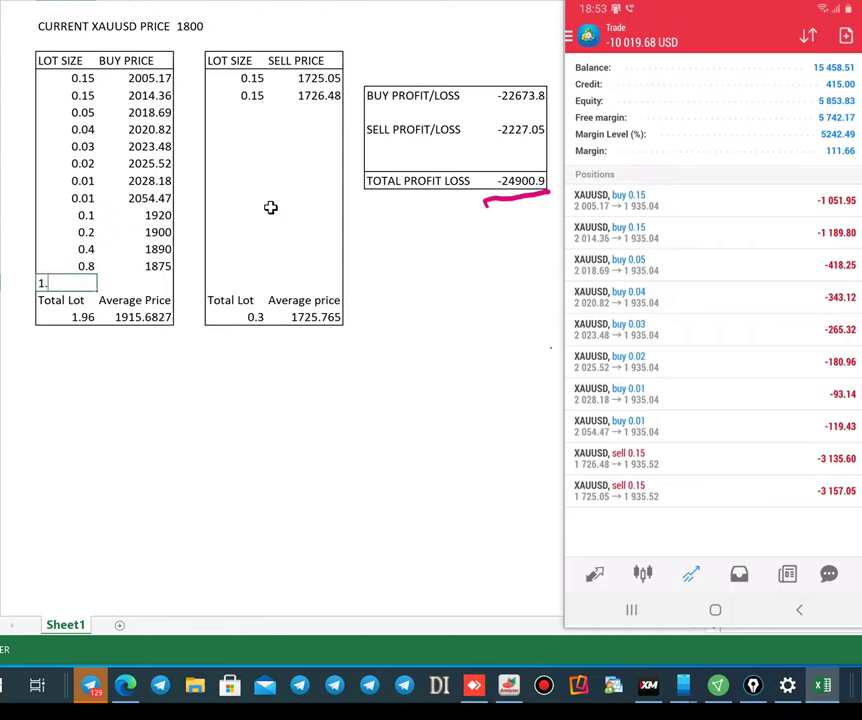
text(6)
key(Tab)
text(1)
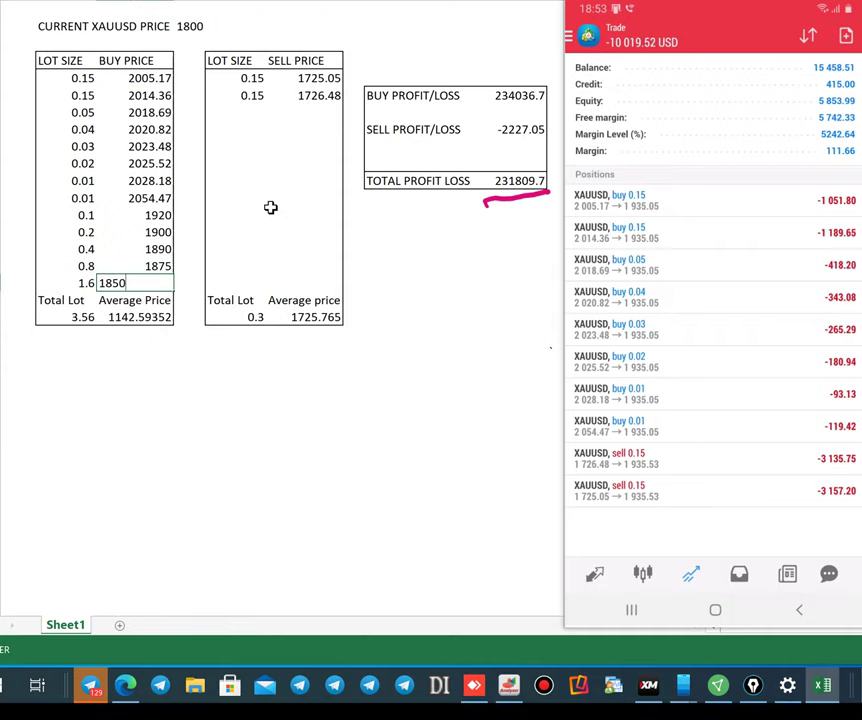
text(850)
key(Return)
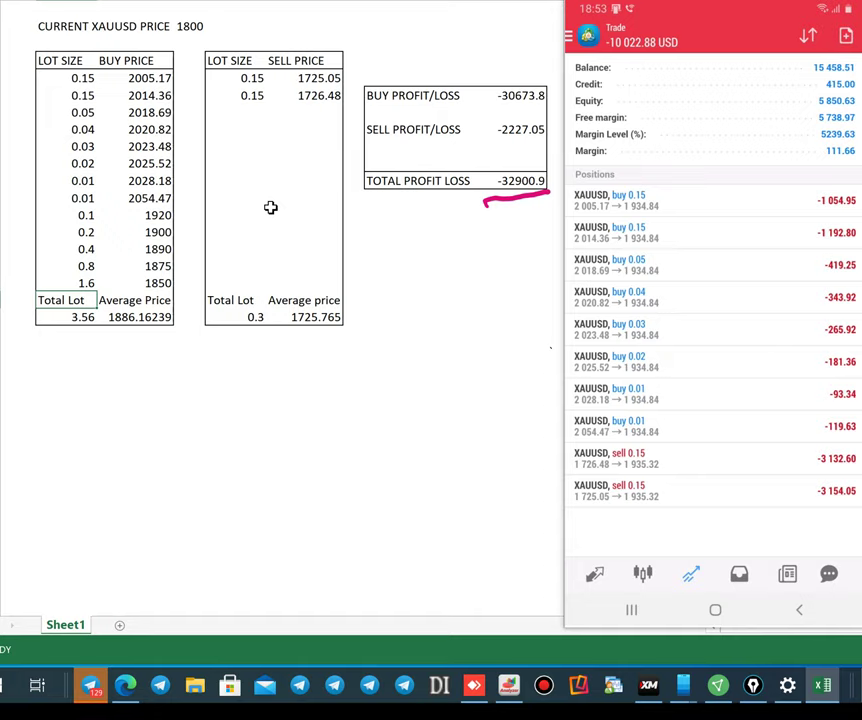
- Set the current XAUUSD price to 1850 and circle the total profit/loss freehand
click(190, 25)
text(1850)
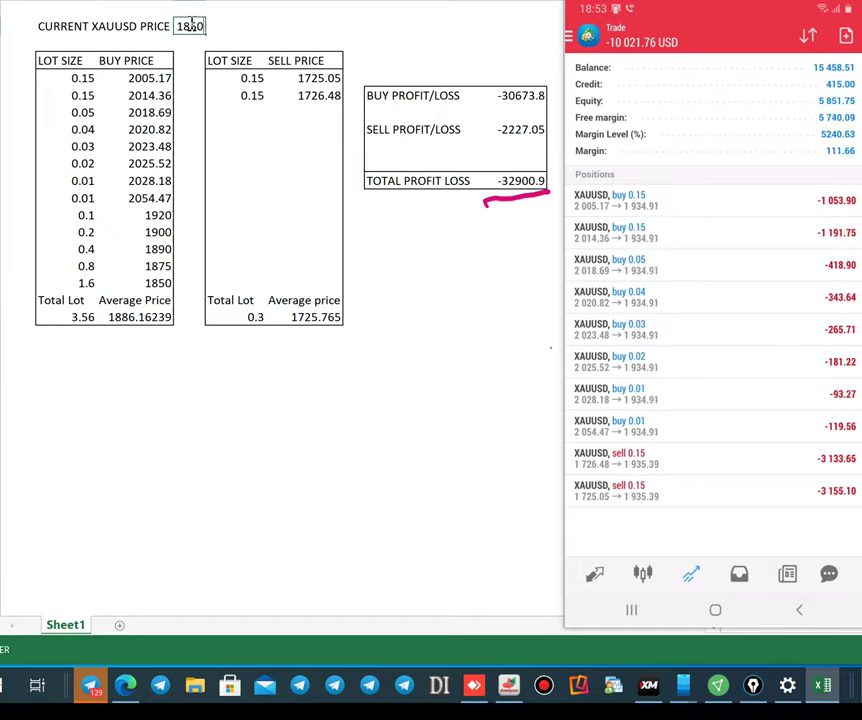
key(Return)
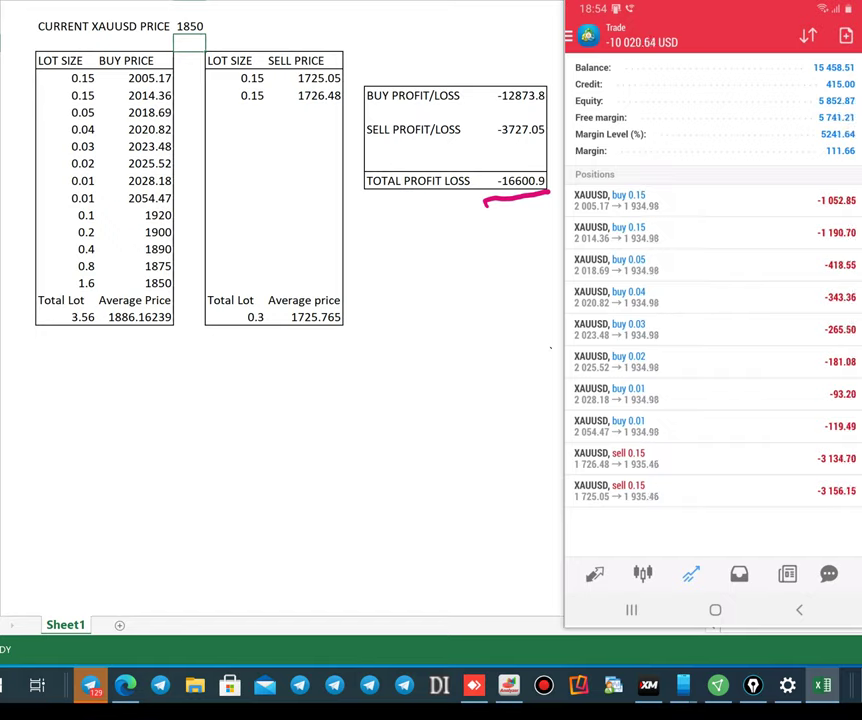
drag(534, 203, 551, 170)
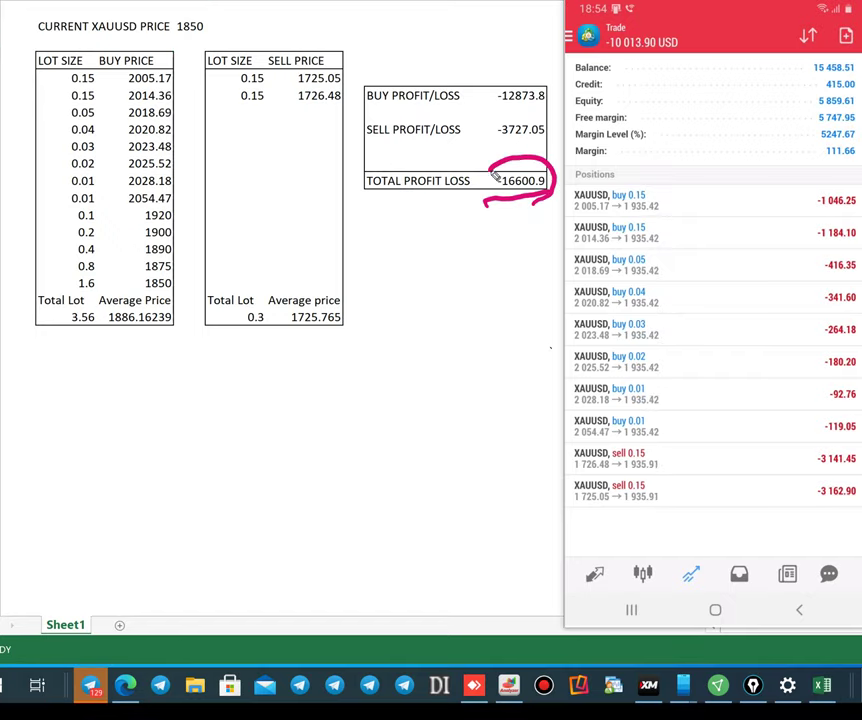
drag(494, 174, 489, 200)
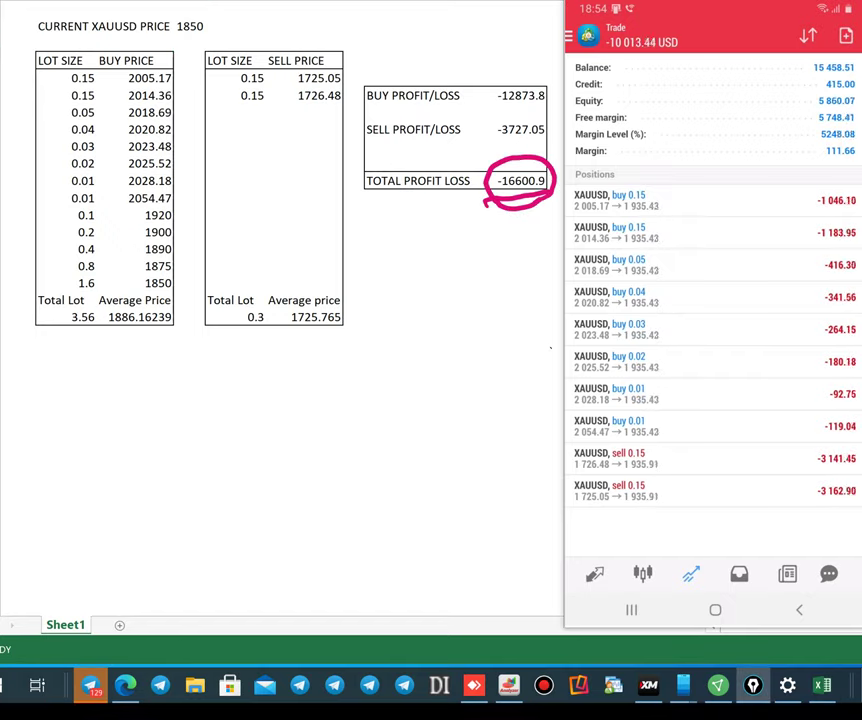
- Write 3000 and 6000 freehand beneath the circled total and double-underline the 6000
mouse_move(398, 257)
mouse_down()
mouse_move(410, 286)
mouse_move(446, 242)
mouse_up()
drag(446, 246, 478, 222)
mouse_move(442, 296)
mouse_down()
mouse_move(432, 318)
mouse_move(445, 338)
mouse_up()
mouse_move(466, 306)
mouse_down()
mouse_move(462, 320)
mouse_move(496, 289)
mouse_move(512, 292)
mouse_move(420, 382)
mouse_up()
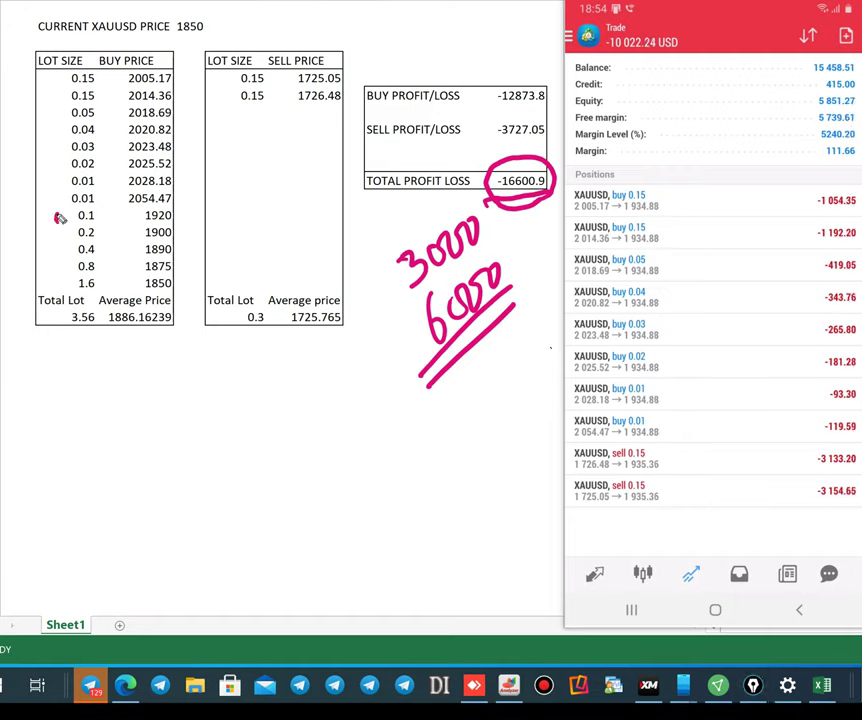
- Draw a line down from the 0.1 lot buy row and write 1920 - 1950 and 15 to 30 below the tables
mouse_move(60, 214)
mouse_down()
mouse_move(32, 235)
mouse_move(62, 400)
mouse_move(112, 455)
mouse_move(162, 440)
mouse_move(228, 392)
mouse_move(248, 398)
mouse_move(288, 350)
mouse_up()
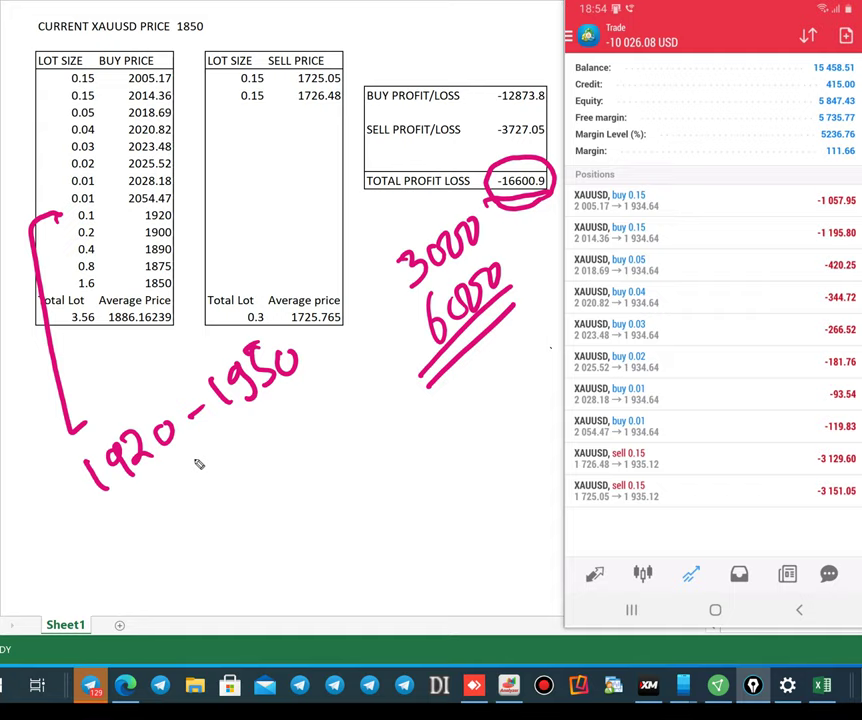
mouse_move(193, 459)
mouse_down()
mouse_move(205, 476)
mouse_move(255, 424)
mouse_move(258, 452)
mouse_move(244, 446)
mouse_move(308, 407)
mouse_move(292, 426)
mouse_up()
drag(330, 373, 332, 375)
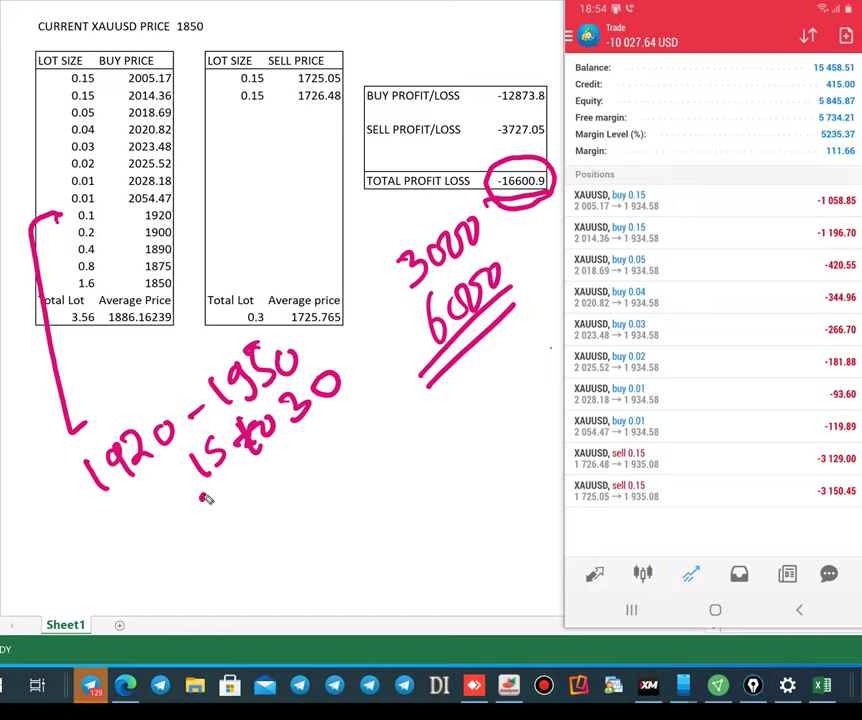
- Write $400/505 freehand beneath the 15 to 30 note
mouse_move(206, 498)
mouse_down()
mouse_move(231, 510)
mouse_move(273, 482)
mouse_up()
mouse_move(298, 442)
mouse_down()
mouse_move(284, 508)
mouse_move(306, 488)
mouse_up()
mouse_move(338, 445)
mouse_down()
mouse_move(330, 472)
mouse_move(345, 445)
mouse_up()
drag(372, 425, 352, 462)
drag(202, 495, 185, 556)
drag(172, 513, 208, 555)
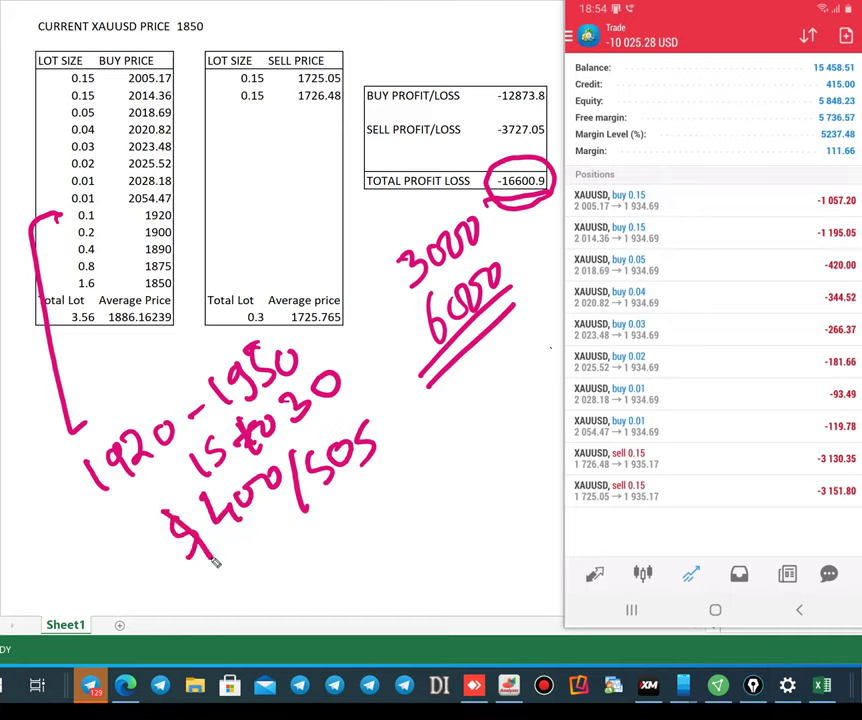
- Write 0.1 = 10 = $100 freehand beside the other notes, and clear all annotations from the sheet
mouse_move(312, 545)
mouse_down()
mouse_move(306, 560)
mouse_move(312, 543)
mouse_move(365, 545)
mouse_up()
click(336, 533)
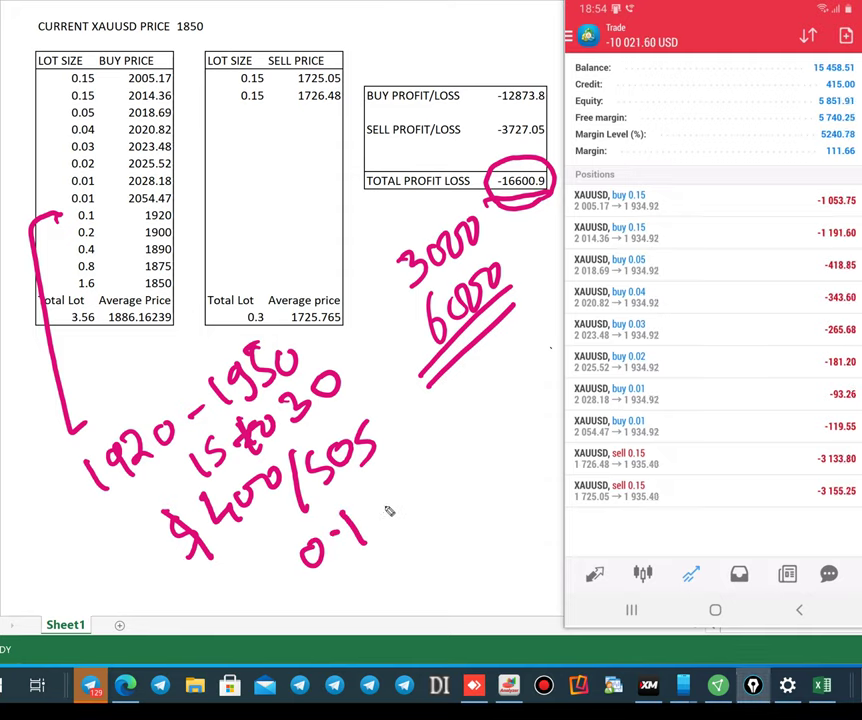
drag(375, 501, 393, 491)
drag(378, 513, 397, 503)
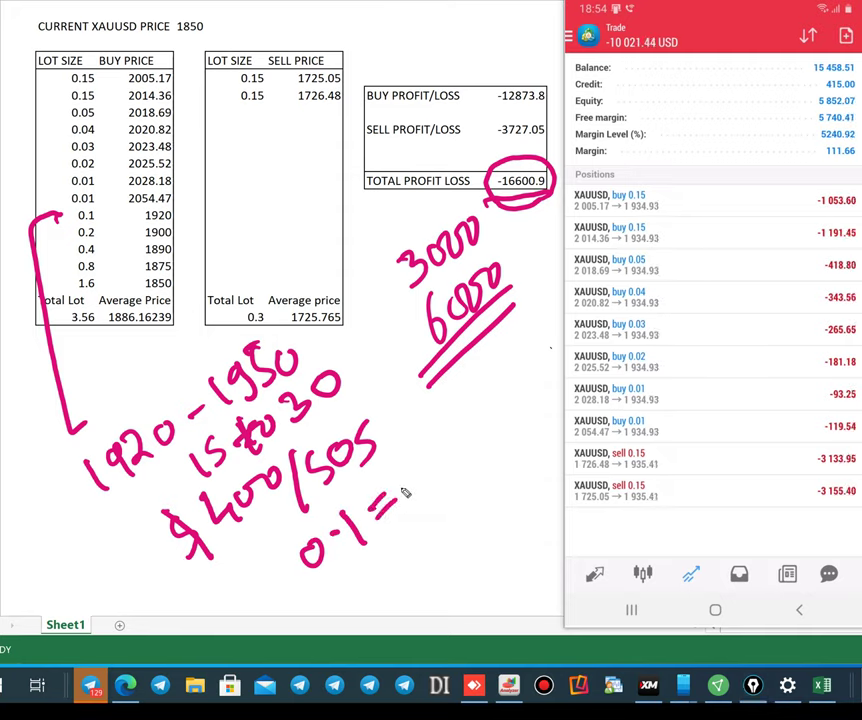
mouse_move(416, 452)
mouse_down()
mouse_move(412, 483)
mouse_move(431, 446)
mouse_up()
mouse_move(416, 517)
mouse_down()
mouse_move(422, 534)
mouse_move(429, 527)
mouse_up()
mouse_move(474, 466)
mouse_down()
mouse_move(458, 494)
mouse_move(488, 502)
mouse_up()
drag(471, 433, 483, 464)
mouse_move(494, 412)
mouse_down()
mouse_move(493, 437)
mouse_move(497, 414)
mouse_up()
drag(512, 398, 516, 397)
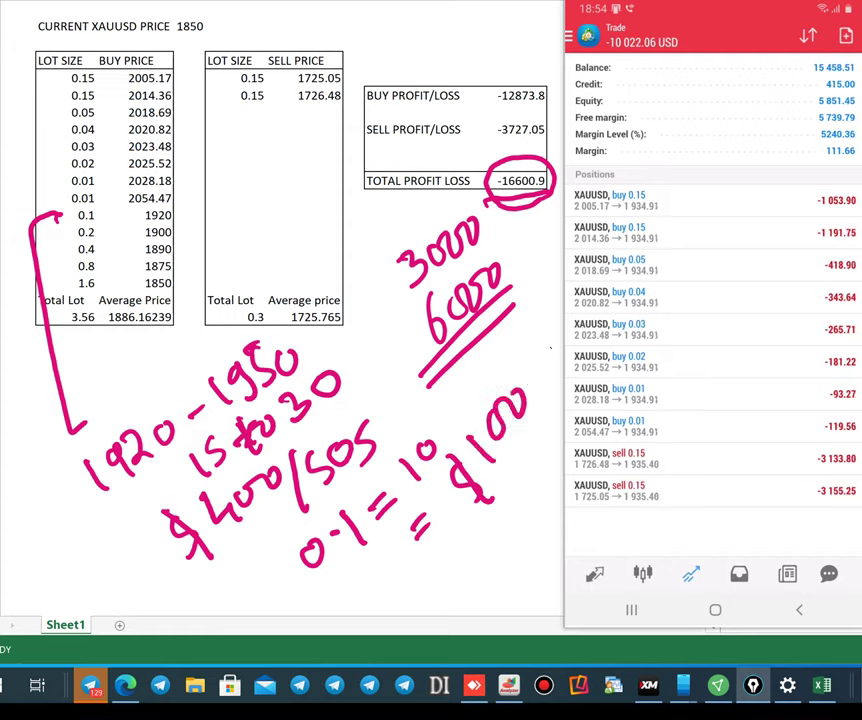
key(ctrl+shift+7)
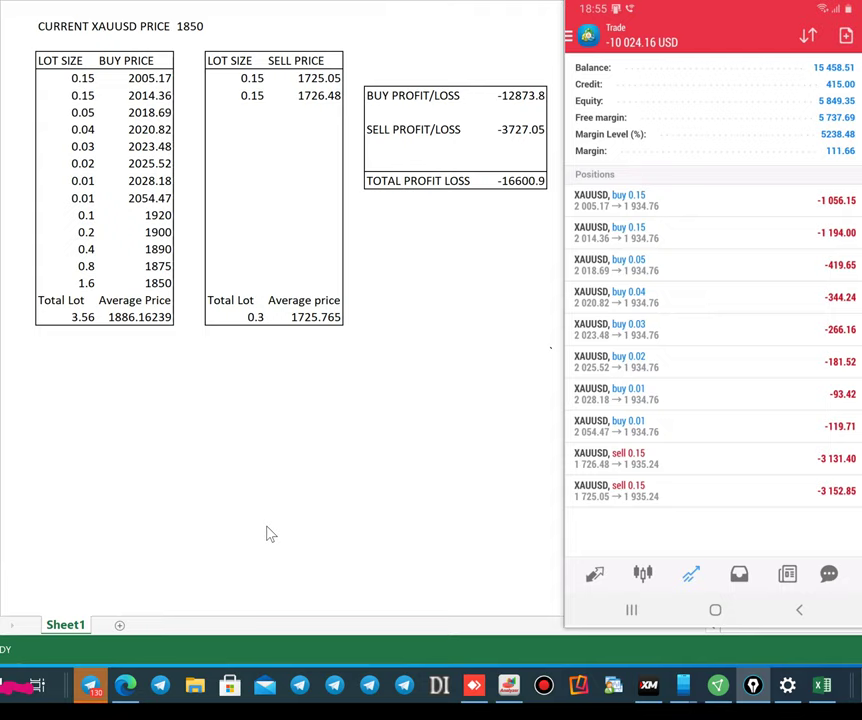
- Set the current XAUUSD price to 1900 and underline the total profit/loss freehand
click(188, 26)
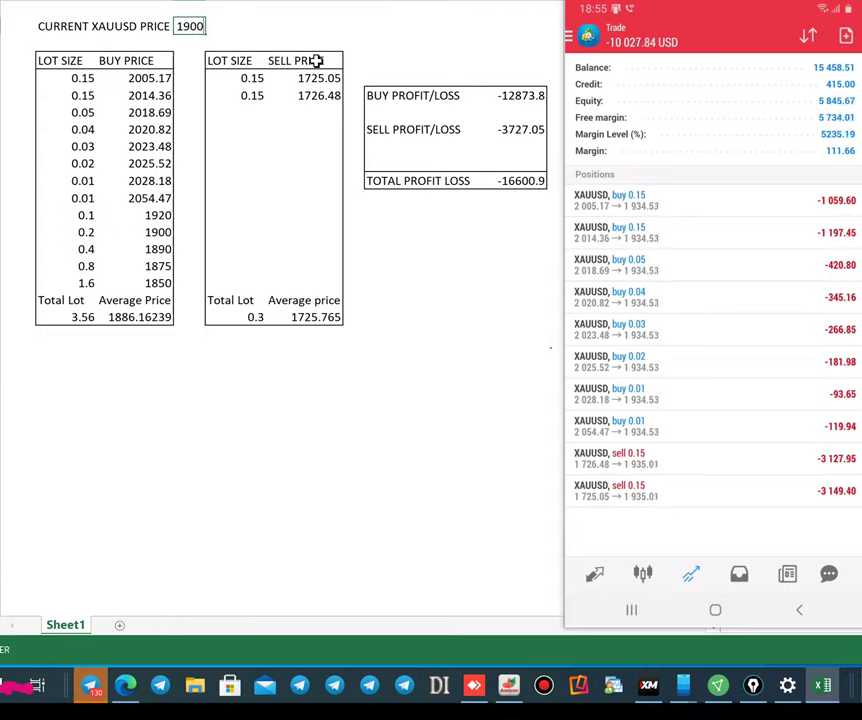
key(Return)
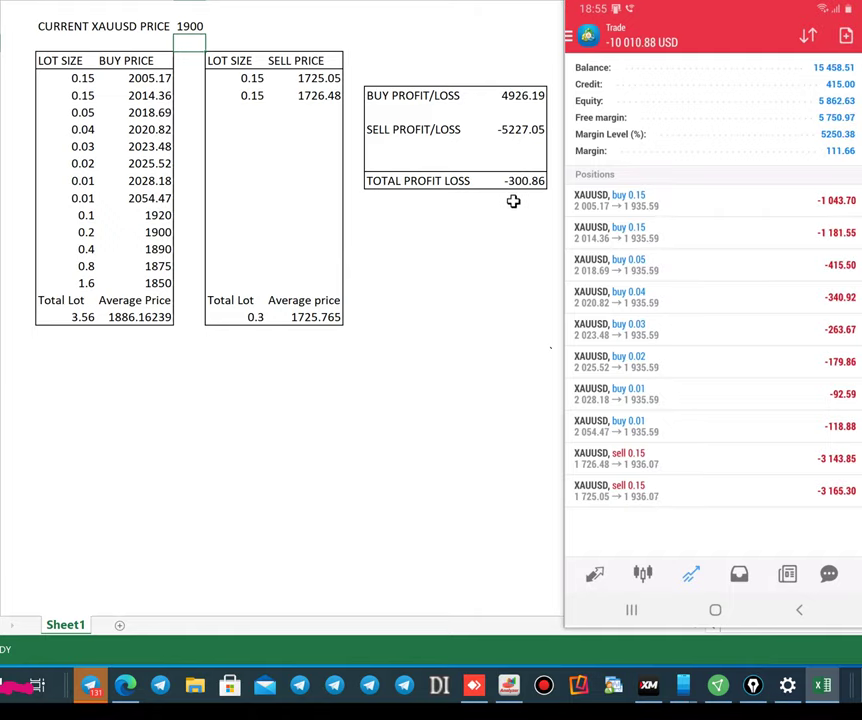
key(ctrl)
drag(501, 199, 541, 199)
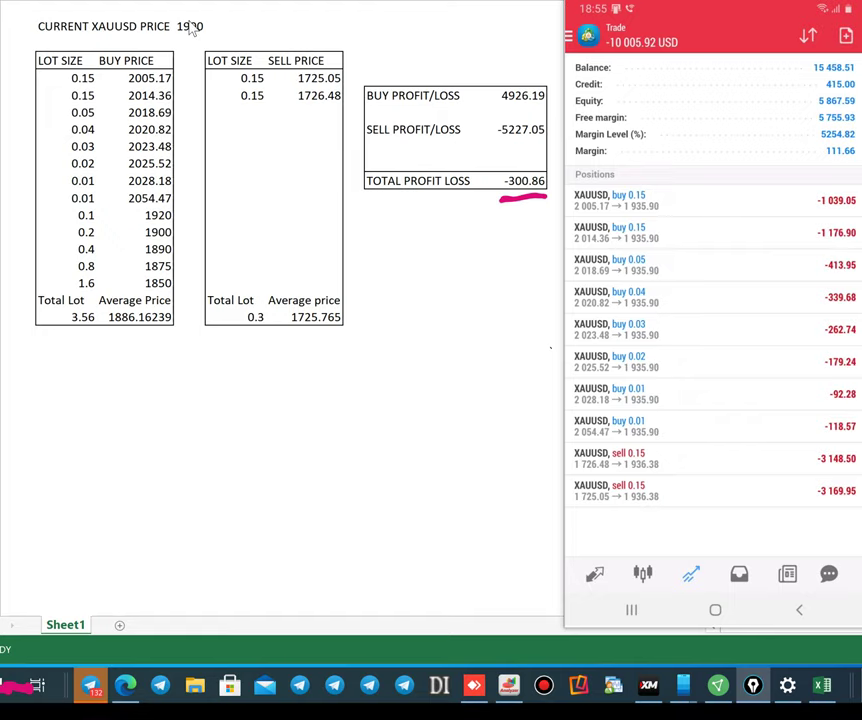
- Set the current XAUUSD price to 1920 and clear the freehand underline from the sheet
click(189, 27)
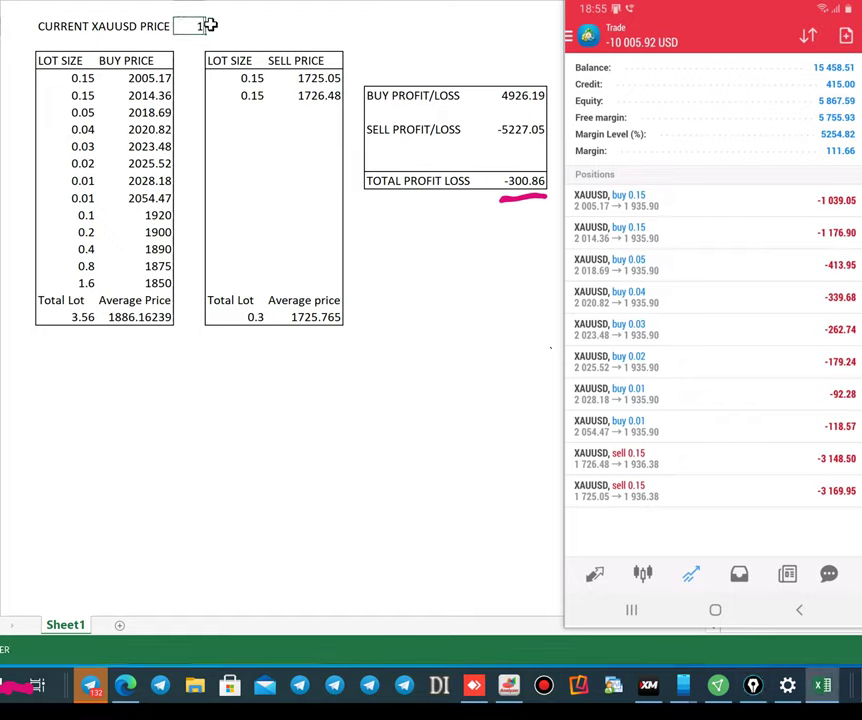
text(1920)
key(Return)
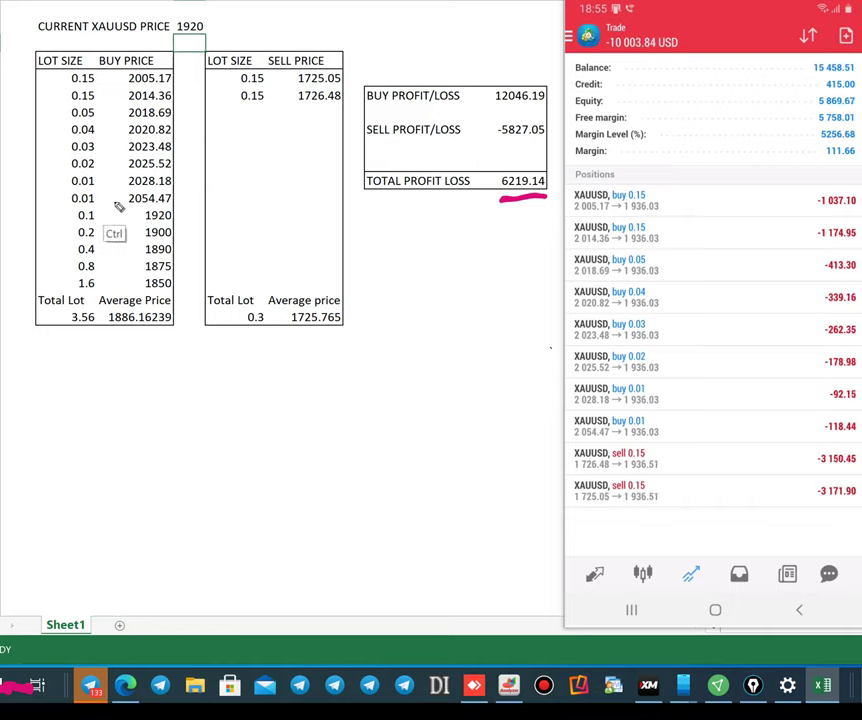
mouse_move(94, 205)
mouse_down()
mouse_move(63, 215)
mouse_move(62, 268)
mouse_move(75, 290)
mouse_move(155, 298)
mouse_up()
key(ctrl+shift+7)
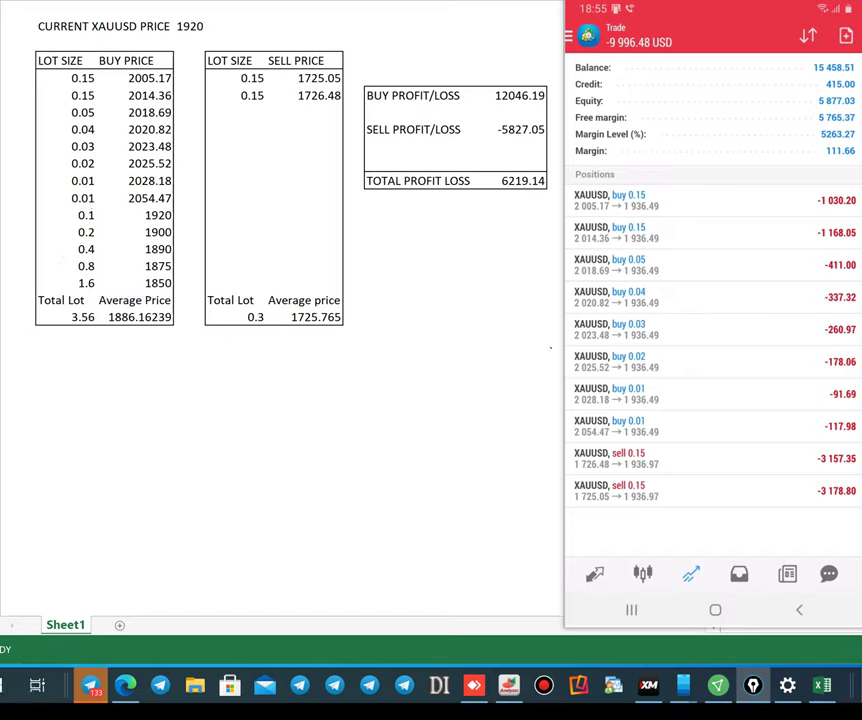
- Outline the added buy rows from 0.1 to 1.6 lots freehand and divide their lot sizes from their prices with vertical lines
mouse_move(70, 218)
mouse_down()
mouse_move(112, 208)
mouse_move(160, 213)
mouse_up()
mouse_move(189, 286)
mouse_down()
mouse_move(135, 300)
mouse_move(93, 298)
mouse_up()
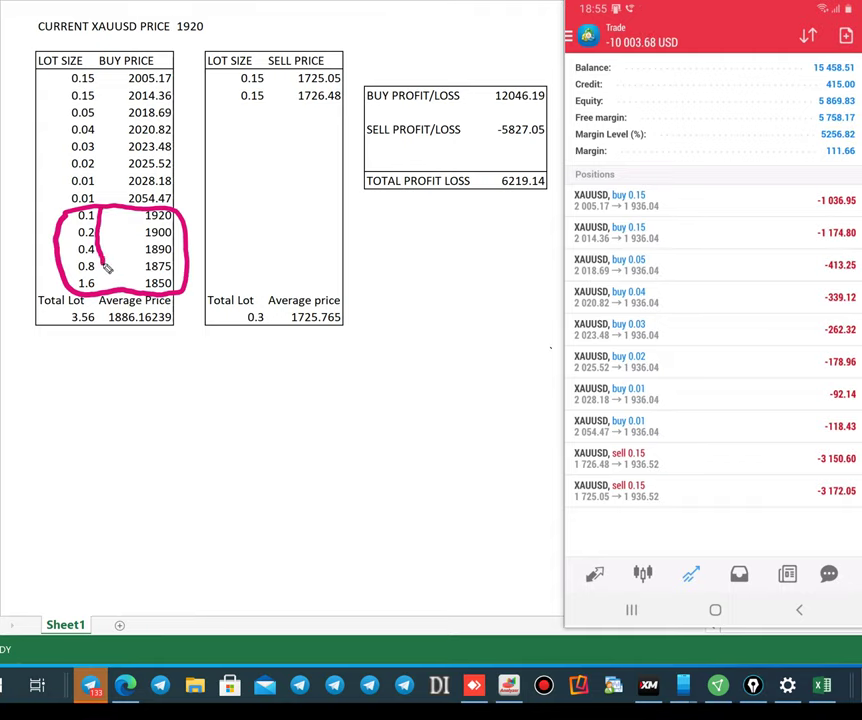
drag(104, 265, 104, 292)
drag(140, 210, 133, 290)
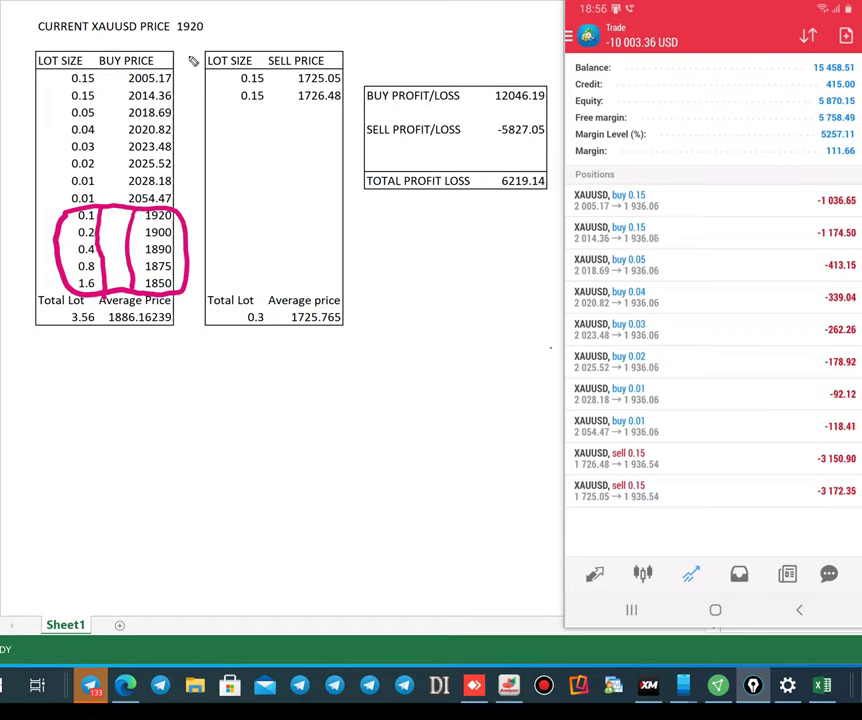
- Circle the current price and the total profit/loss freehand, and write $6000 below the profit/loss box
drag(204, 44, 196, 12)
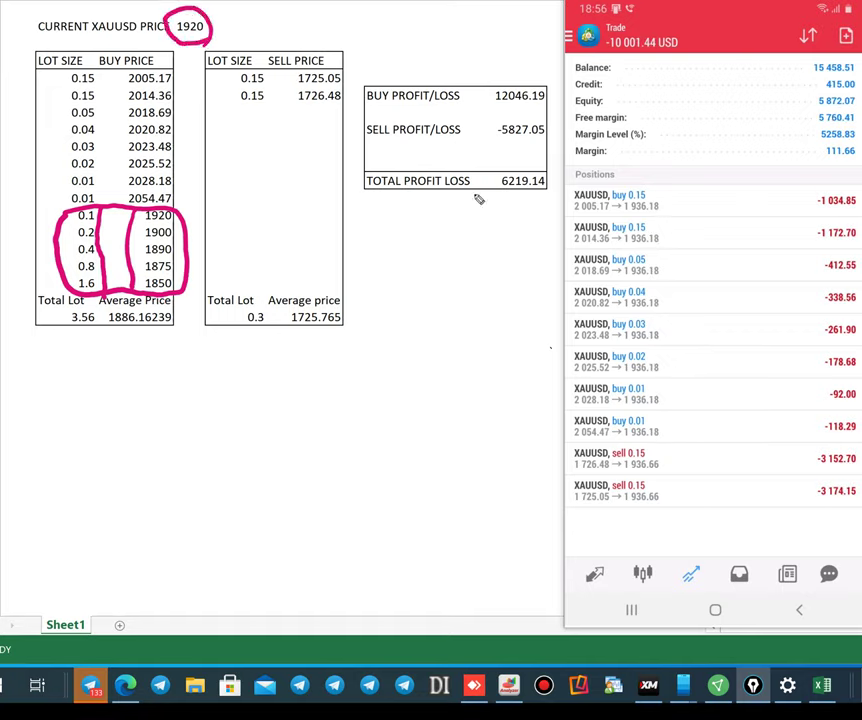
mouse_move(510, 212)
mouse_down()
mouse_move(545, 210)
mouse_move(500, 160)
mouse_move(532, 197)
mouse_up()
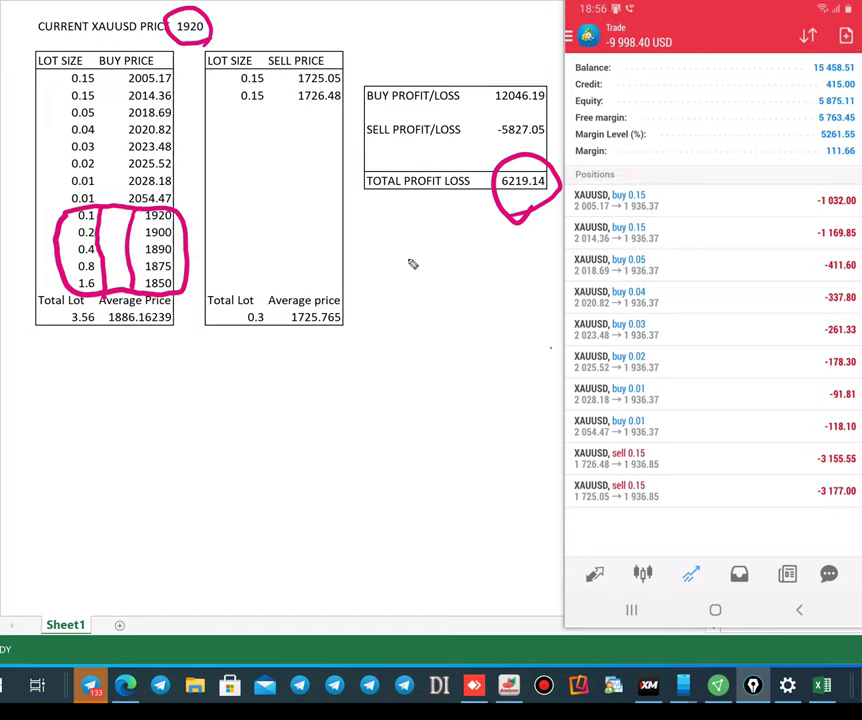
mouse_move(410, 264)
mouse_down()
mouse_move(400, 296)
mouse_move(438, 274)
mouse_move(470, 238)
mouse_move(370, 326)
mouse_up()
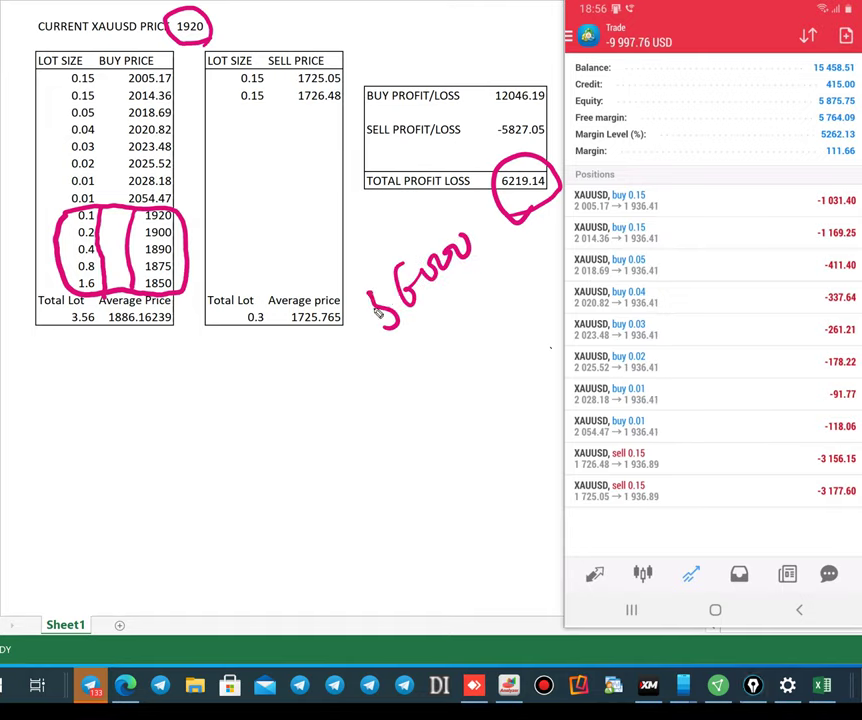
drag(380, 258, 386, 330)
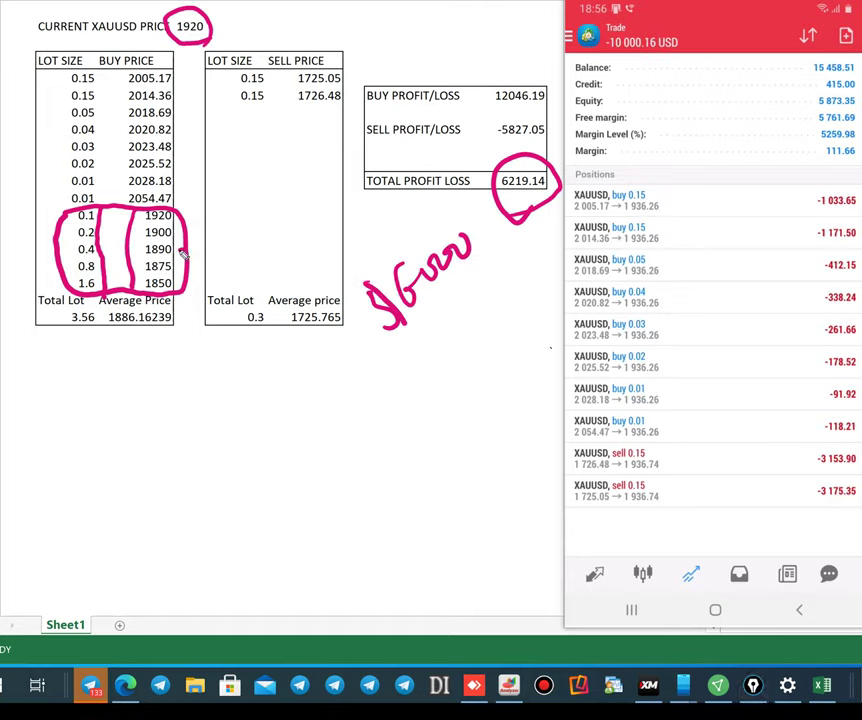
- Write the notes SL, 10 SL and SL-10 freehand beside the 1900, 1890 and 1875 buy prices
drag(181, 250, 278, 228)
mouse_move(211, 248)
mouse_down()
mouse_move(212, 201)
mouse_move(209, 211)
mouse_move(245, 194)
mouse_up()
mouse_move(176, 267)
mouse_down()
mouse_move(240, 272)
mouse_move(276, 258)
mouse_move(296, 221)
mouse_up()
drag(304, 220, 302, 226)
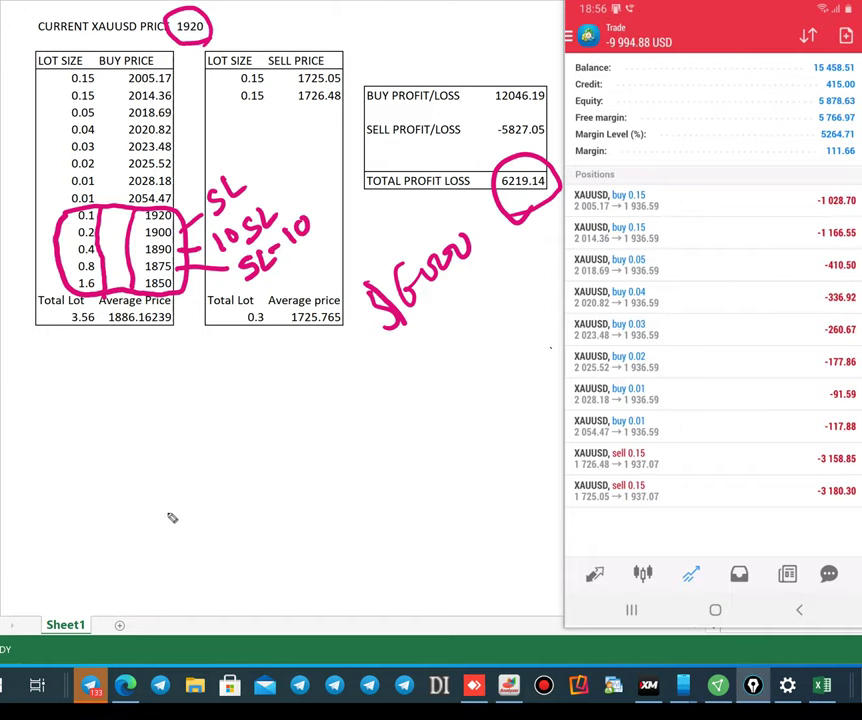
- Draw an upward arrow below the tables and write 20/30 at its tip with a double underline
mouse_move(164, 516)
mouse_down()
mouse_move(171, 458)
mouse_move(183, 469)
mouse_up()
mouse_move(168, 424)
mouse_down()
mouse_move(192, 440)
mouse_move(186, 416)
mouse_move(209, 380)
mouse_up()
drag(226, 382, 232, 418)
drag(262, 372, 256, 388)
mouse_move(205, 475)
mouse_down()
mouse_move(268, 406)
mouse_move(290, 399)
mouse_up()
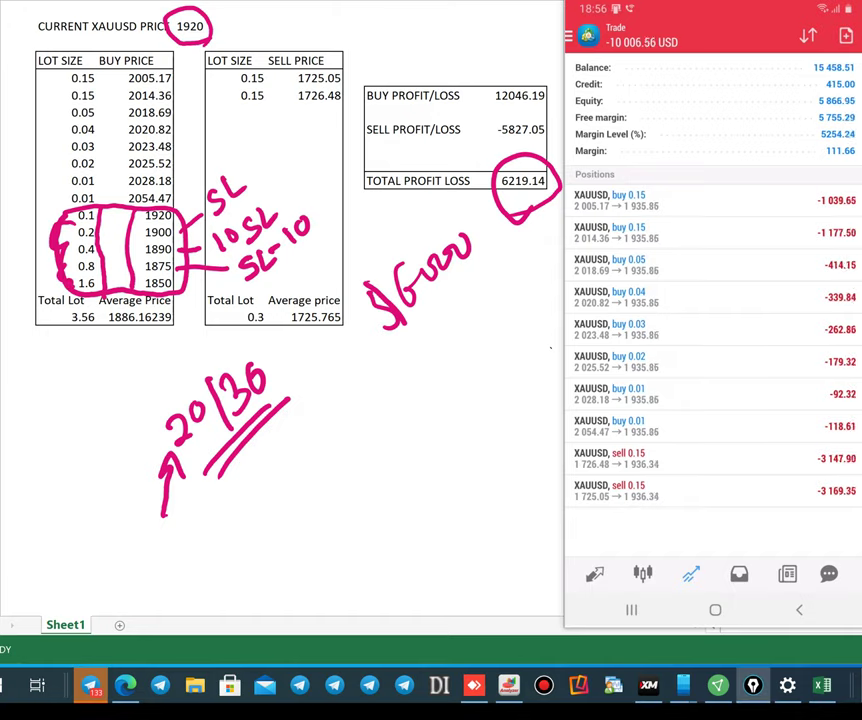
- Write Risk Reward freehand below the sell table with the ratio 1:2 beside it
mouse_move(290, 440)
mouse_down()
mouse_move(293, 462)
mouse_move(327, 452)
mouse_move(358, 425)
mouse_move(341, 485)
mouse_move(360, 504)
mouse_move(426, 436)
mouse_up()
drag(420, 379, 432, 403)
click(438, 362)
click(455, 392)
drag(449, 352, 485, 356)
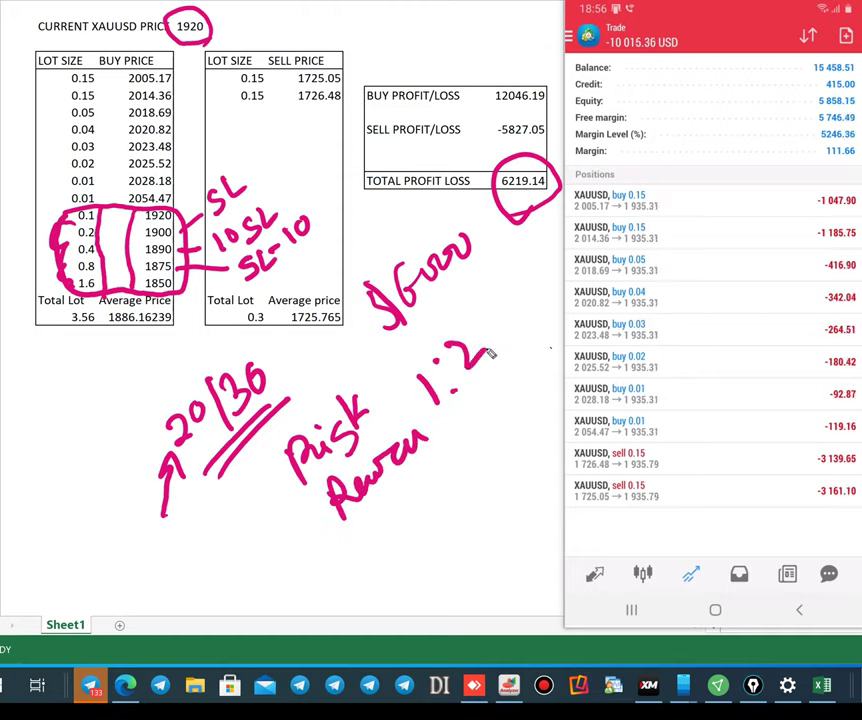
- Write the ratio 1:4 freehand under 1:2 and circle both ratios
drag(450, 428, 468, 451)
click(469, 414)
click(479, 434)
drag(488, 393, 514, 416)
mouse_move(485, 319)
mouse_down()
mouse_move(410, 339)
mouse_move(467, 298)
mouse_up()
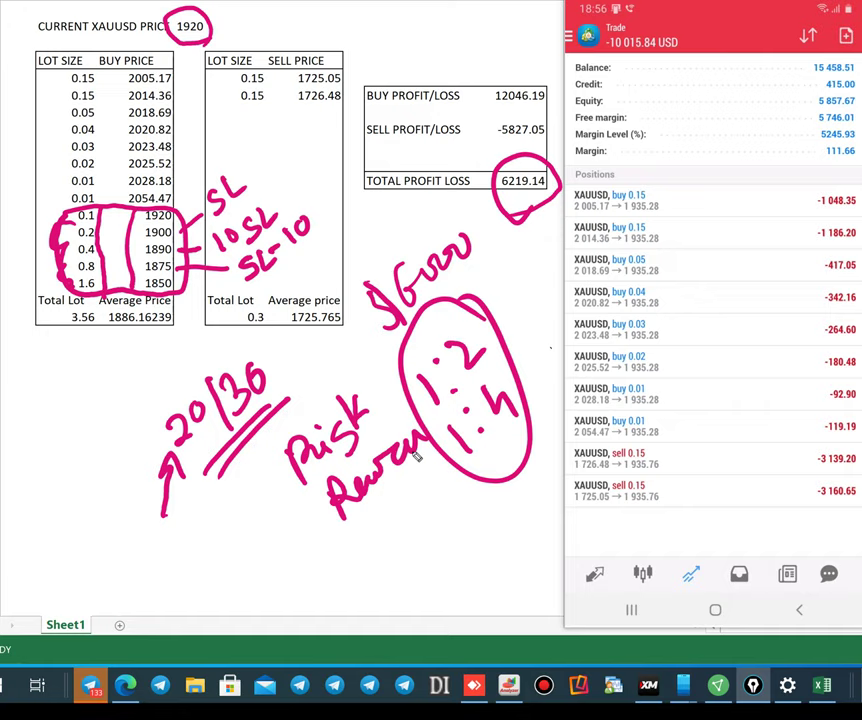
- Underline the 10 in the SL-10 note, and write an underlined 1850 and a 10 near the arrow
mouse_move(283, 255)
mouse_down()
mouse_move(311, 235)
mouse_move(310, 245)
mouse_up()
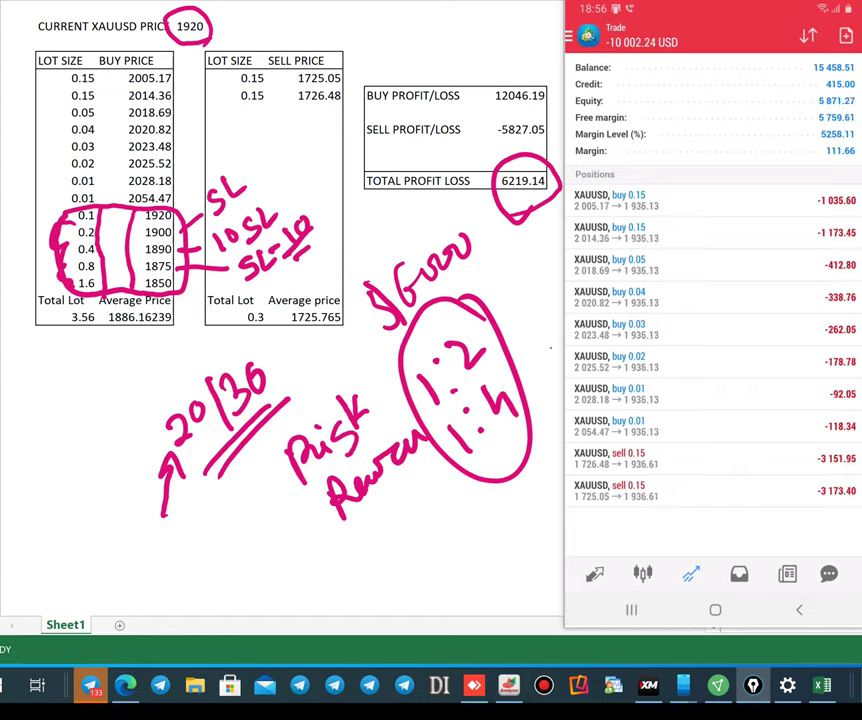
drag(32, 478, 17, 508)
mouse_move(55, 445)
mouse_down()
mouse_move(58, 496)
mouse_move(74, 421)
mouse_move(92, 418)
mouse_move(56, 522)
mouse_up()
mouse_move(116, 440)
mouse_down()
mouse_move(70, 528)
mouse_move(126, 565)
mouse_move(150, 533)
mouse_up()
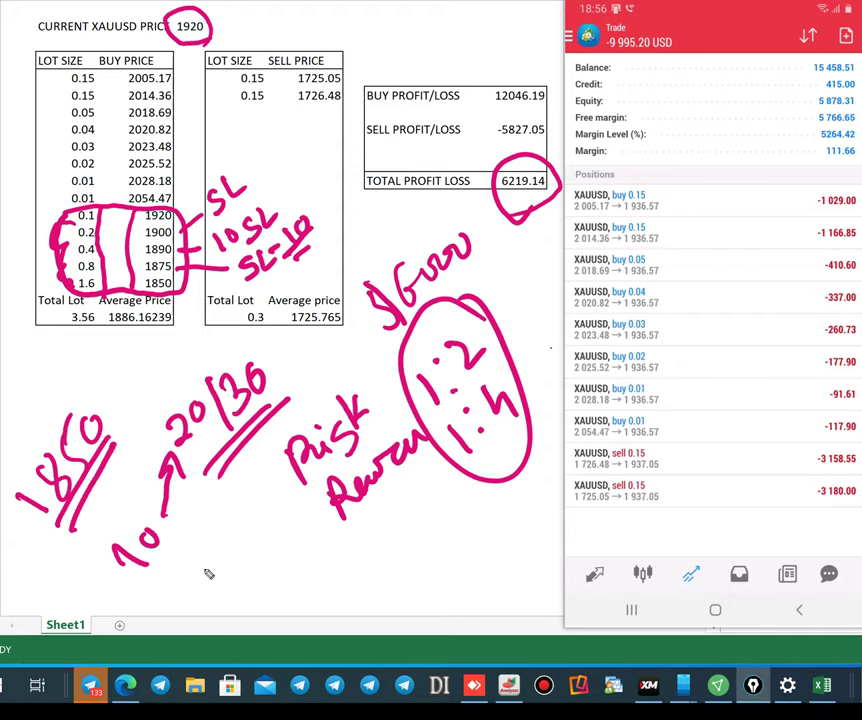
- Write 20 and 40 in a circle beside the 10 note and mark the 1:2 and 1:4 ratios with a stroke each
mouse_move(203, 556)
mouse_down()
mouse_move(225, 585)
mouse_move(236, 548)
mouse_up()
mouse_move(256, 585)
mouse_down()
mouse_move(270, 610)
mouse_move(285, 600)
mouse_up()
drag(282, 562, 280, 564)
mouse_move(216, 509)
mouse_down()
mouse_move(341, 568)
mouse_move(238, 506)
mouse_up()
drag(482, 340, 510, 313)
drag(511, 399, 537, 353)
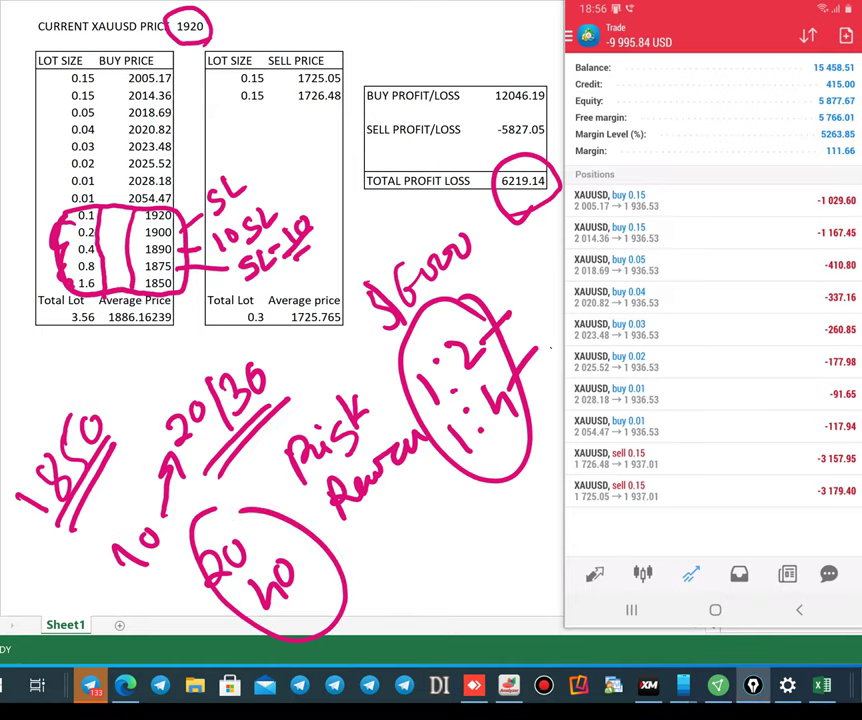
- Clear all annotations, and mark the added buy rows with a vertical line and the current price with a circle
key(e)
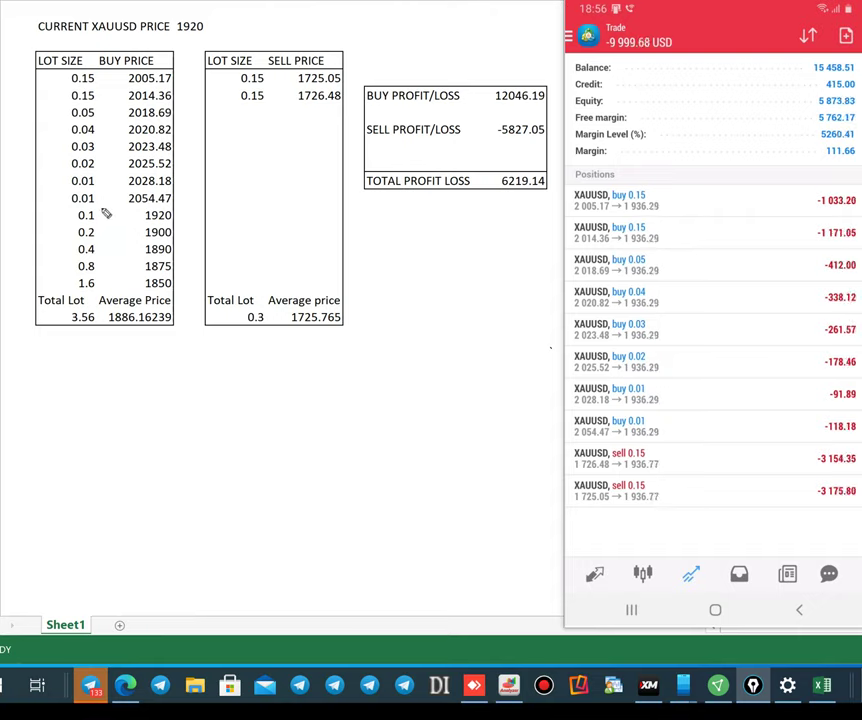
drag(104, 213, 109, 281)
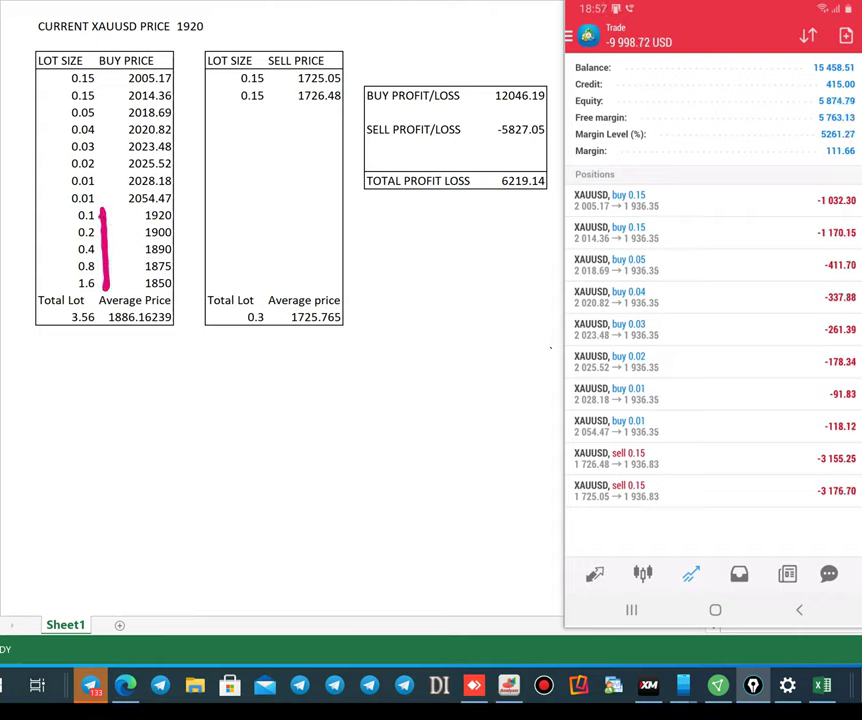
mouse_move(230, 37)
mouse_down()
mouse_move(216, 24)
mouse_move(185, 47)
mouse_up()
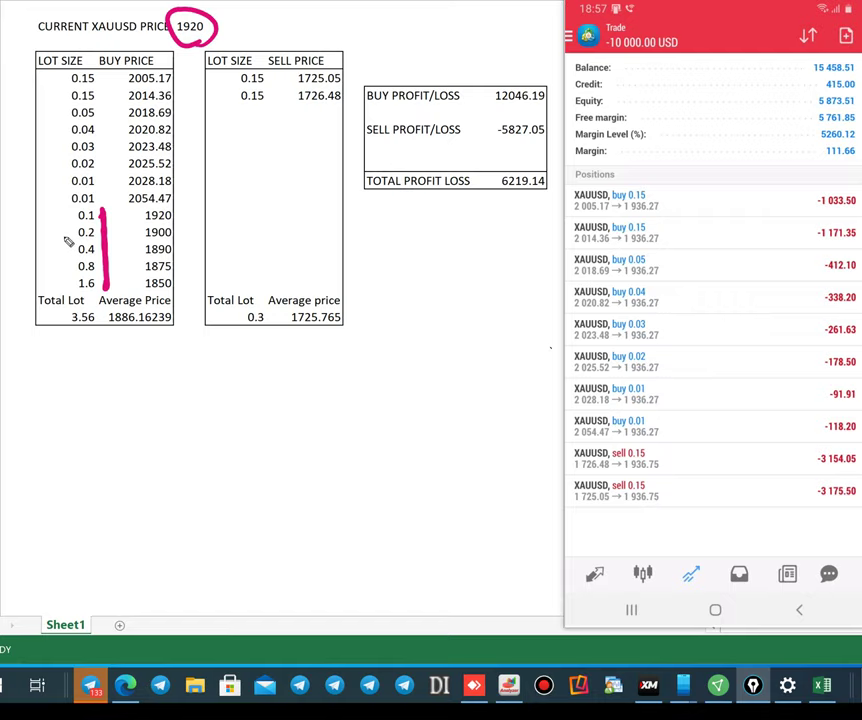
- Draw a line from the 1900 buy price and write 1920 and 1940 freehand at its end
drag(179, 233, 199, 243)
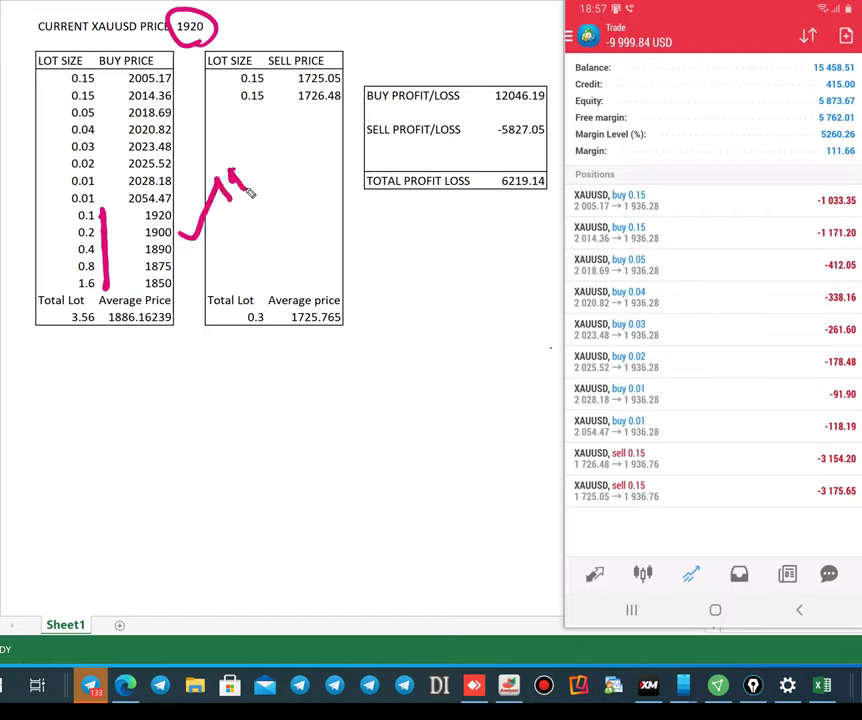
mouse_move(249, 193)
mouse_down()
mouse_move(266, 173)
mouse_move(246, 221)
mouse_move(300, 200)
mouse_up()
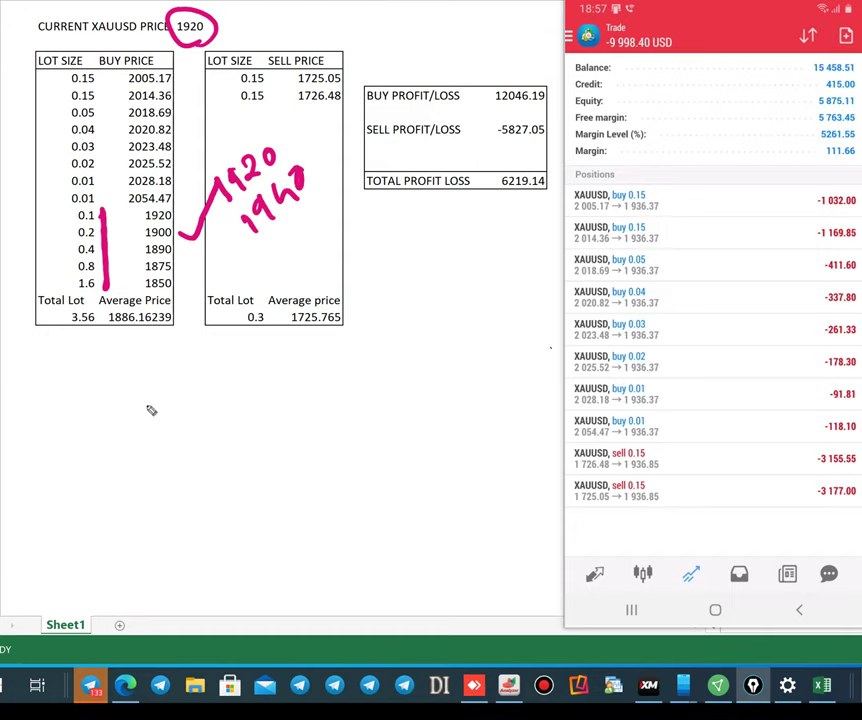
- Write 0.2/4 freehand below the tables and list four 0.05 lots beside it
mouse_move(151, 410)
mouse_down()
mouse_move(168, 402)
mouse_move(180, 452)
mouse_move(281, 445)
mouse_move(300, 395)
mouse_move(330, 460)
mouse_move(390, 402)
mouse_move(375, 487)
mouse_move(414, 458)
mouse_move(433, 487)
mouse_move(427, 506)
mouse_move(460, 474)
mouse_move(466, 496)
mouse_up()
drag(361, 352, 369, 329)
drag(371, 359, 378, 346)
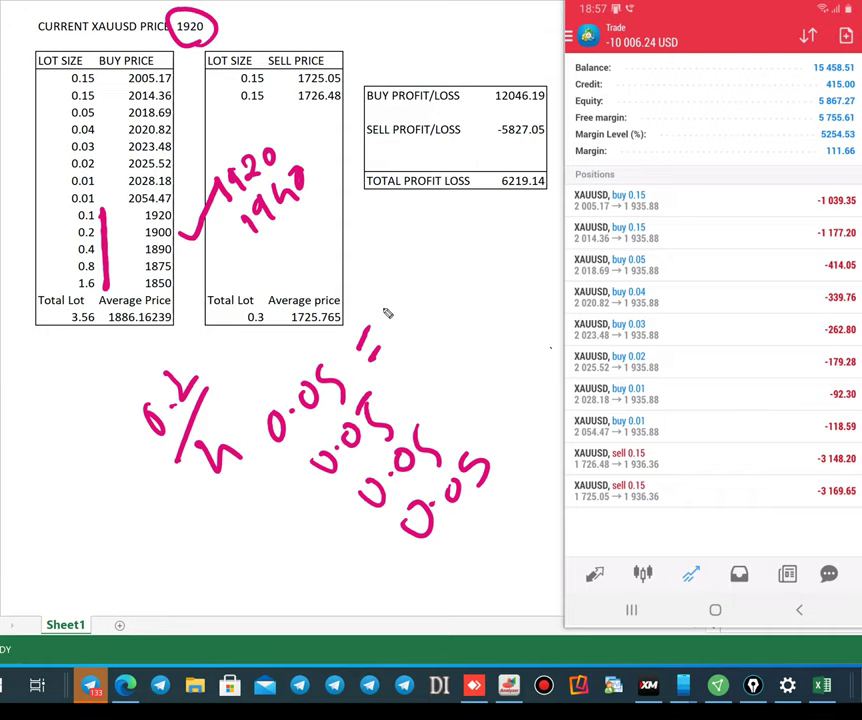
- Write = 10 freehand after each of the four 0.05 lots and double-underline the last result
drag(378, 300, 394, 326)
drag(404, 291, 399, 301)
drag(398, 392, 404, 377)
drag(408, 394, 426, 322)
drag(436, 336, 437, 337)
drag(440, 396, 444, 378)
drag(449, 393, 466, 360)
drag(476, 352, 477, 353)
drag(490, 422, 495, 400)
drag(500, 416, 508, 384)
mouse_move(496, 496)
mouse_down()
mouse_move(529, 404)
mouse_move(537, 404)
mouse_up()
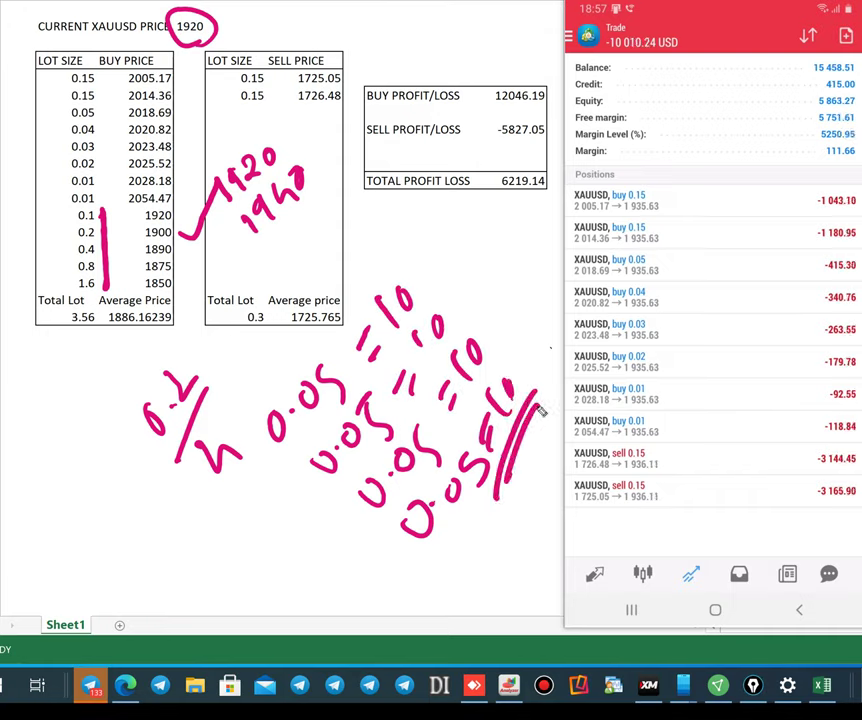
- Draw a brace under the four 0.05 lots, and write cost with a dash after each 10
drag(293, 486, 433, 569)
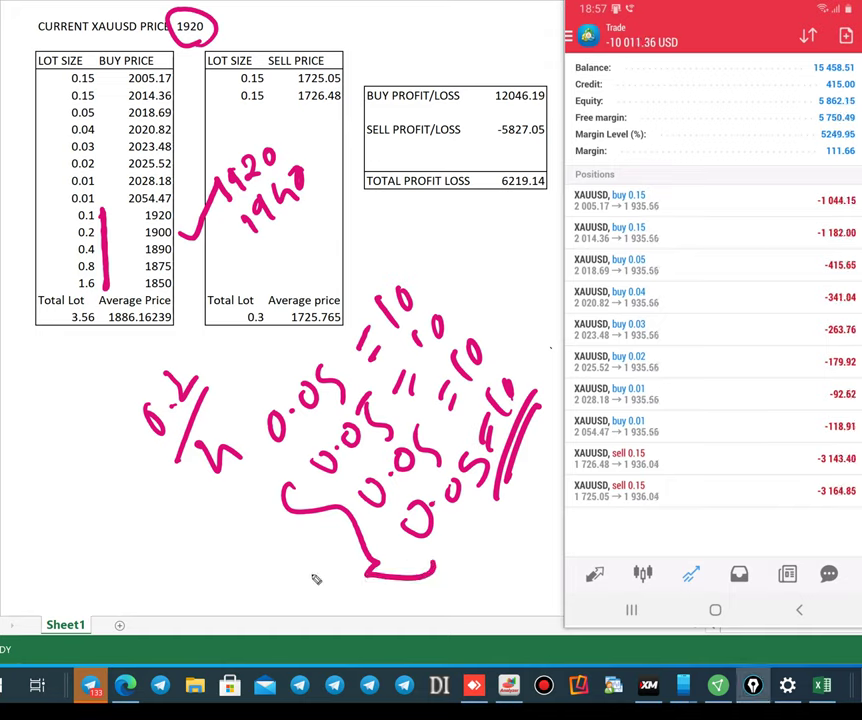
mouse_move(490, 280)
mouse_down()
mouse_move(488, 300)
mouse_move(494, 296)
mouse_up()
drag(505, 245, 508, 290)
drag(495, 264, 522, 256)
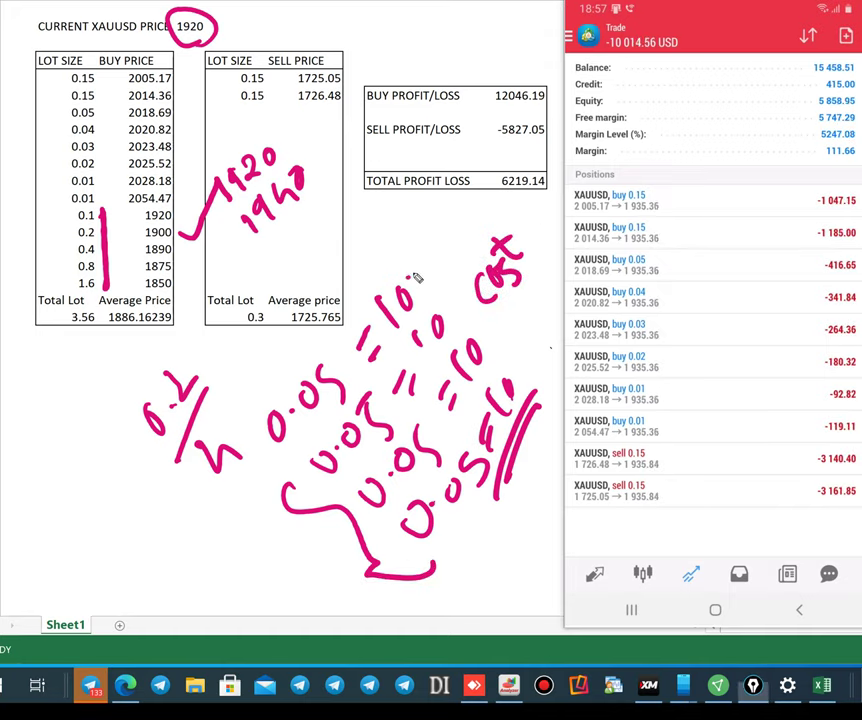
drag(410, 280, 429, 252)
drag(451, 301, 465, 274)
mouse_move(479, 336)
mouse_down()
mouse_move(496, 310)
mouse_move(528, 339)
mouse_up()
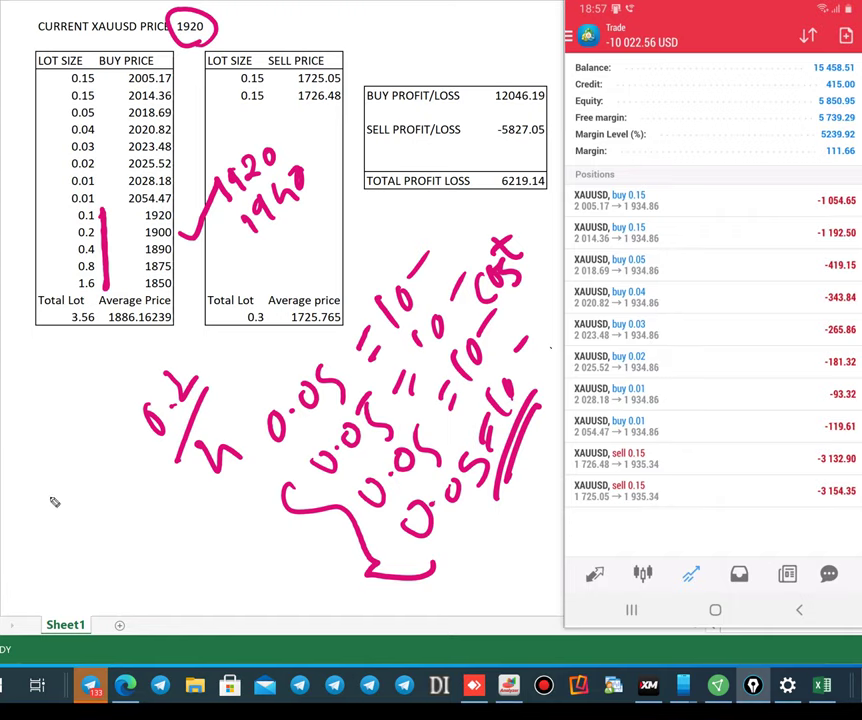
- Write less than month freehand below the 0.2/4 note
drag(35, 498, 61, 516)
mouse_move(58, 495)
mouse_down()
mouse_move(67, 486)
mouse_move(80, 500)
mouse_up()
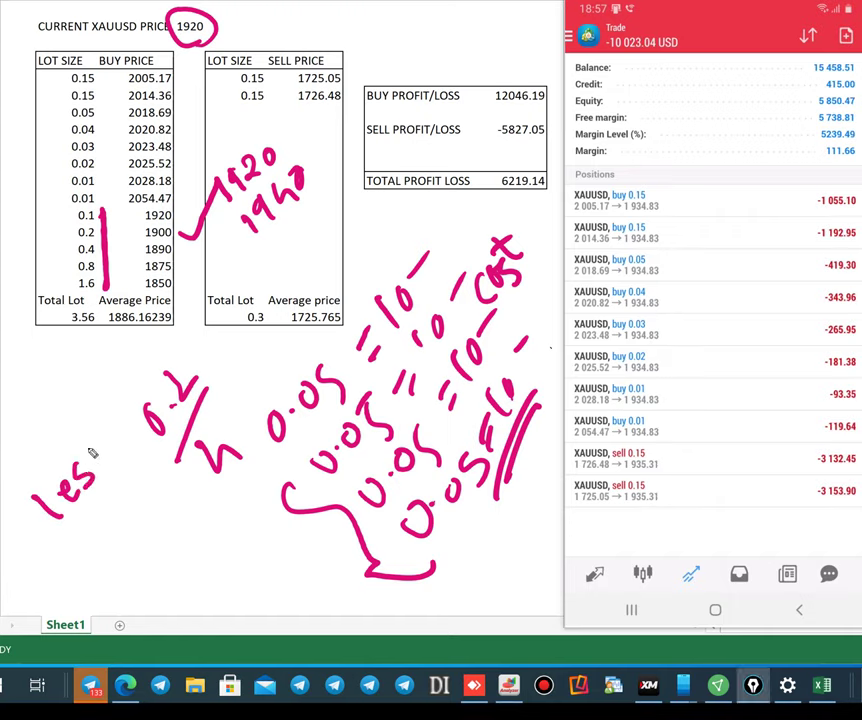
mouse_move(100, 455)
mouse_down()
mouse_move(68, 572)
mouse_move(82, 545)
mouse_up()
mouse_move(90, 520)
mouse_down()
mouse_move(108, 537)
mouse_move(150, 498)
mouse_up()
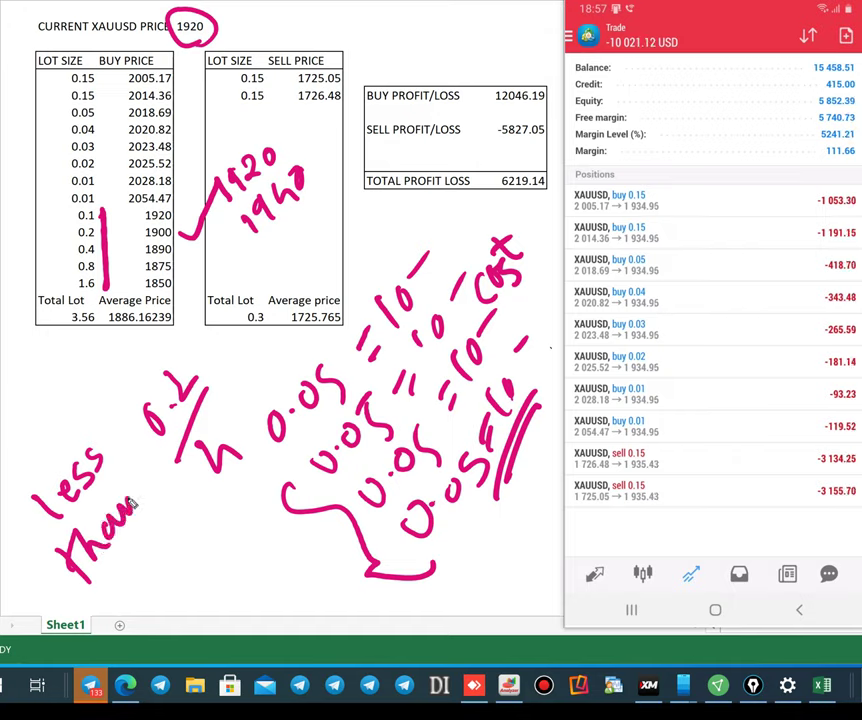
mouse_move(128, 590)
mouse_down()
mouse_move(140, 567)
mouse_move(180, 560)
mouse_move(218, 509)
mouse_up()
- Circle the account's floating loss with an underlined $5000 written below it, and circle the sheet's total profit/loss
mouse_move(703, 38)
mouse_down()
mouse_move(608, 20)
mouse_move(712, 25)
mouse_up()
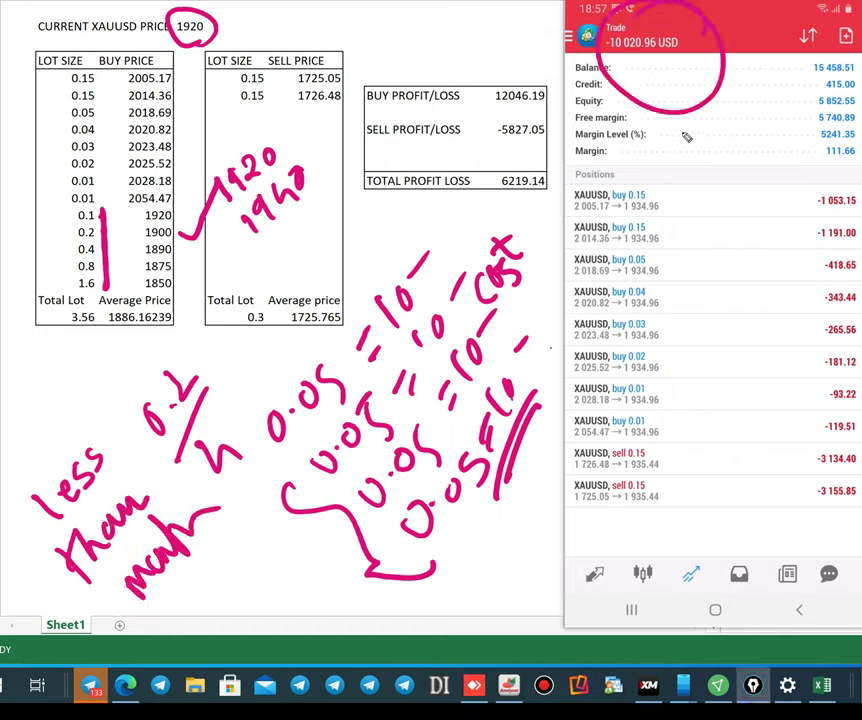
mouse_move(695, 128)
mouse_down()
mouse_move(665, 164)
mouse_move(672, 170)
mouse_up()
mouse_move(706, 115)
mouse_down()
mouse_move(705, 122)
mouse_move(762, 86)
mouse_up()
drag(702, 178, 765, 140)
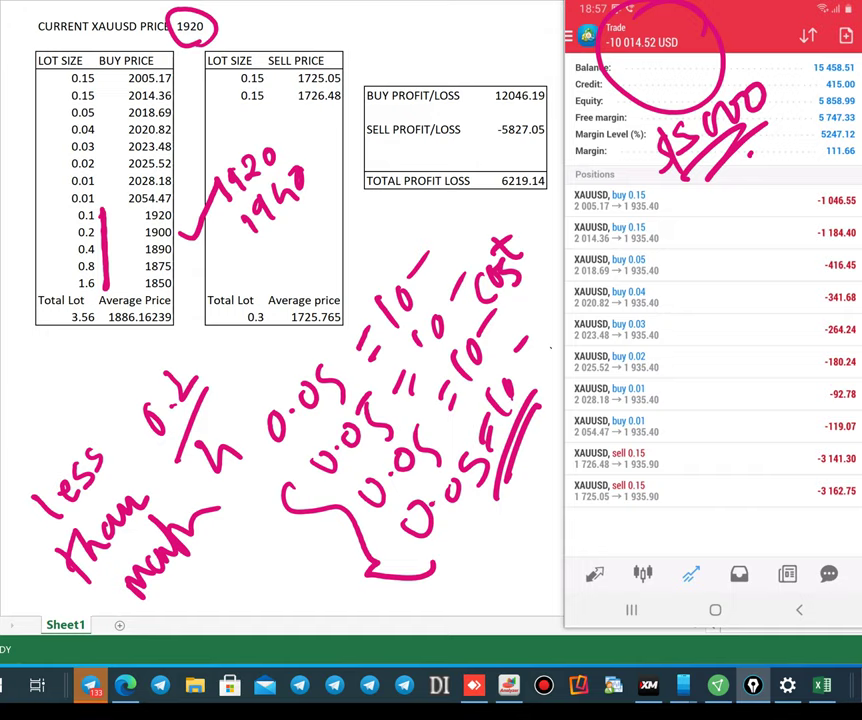
mouse_move(530, 152)
mouse_down()
mouse_move(500, 147)
mouse_move(532, 236)
mouse_up()
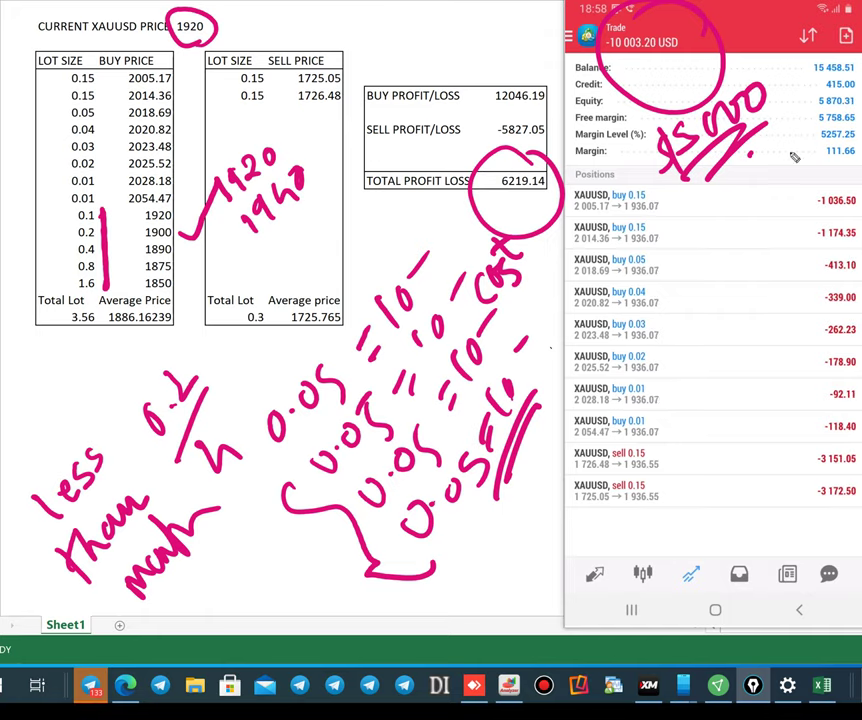
- Draw a double-headed arrow from $5000 down through the open positions and write an underlined 1800 at its lower end
mouse_move(688, 180)
mouse_down()
mouse_move(684, 520)
mouse_move(694, 488)
mouse_up()
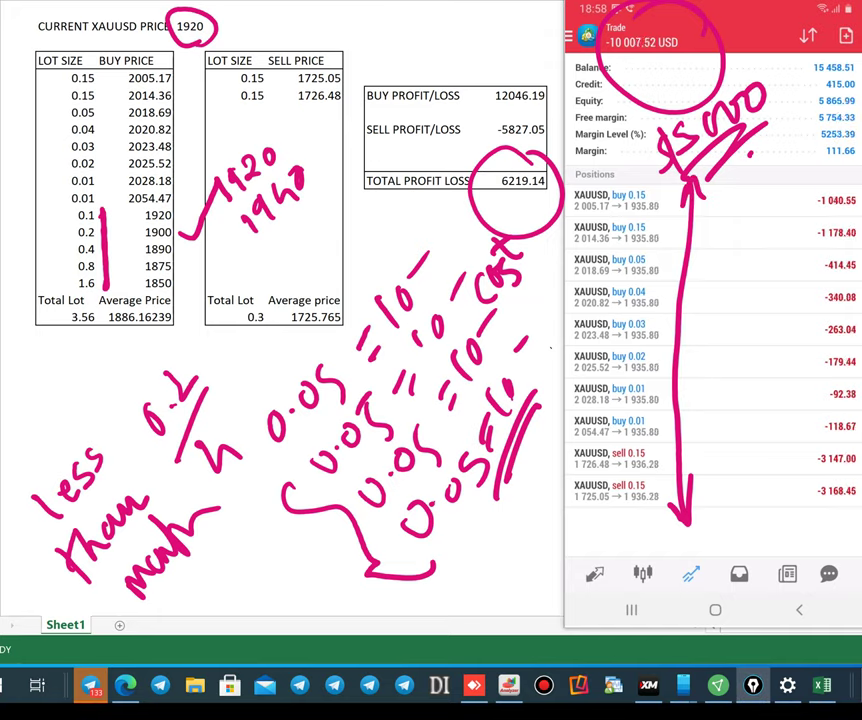
drag(722, 497, 715, 543)
mouse_move(748, 488)
mouse_down()
mouse_move(774, 505)
mouse_move(765, 515)
mouse_up()
drag(783, 488, 735, 548)
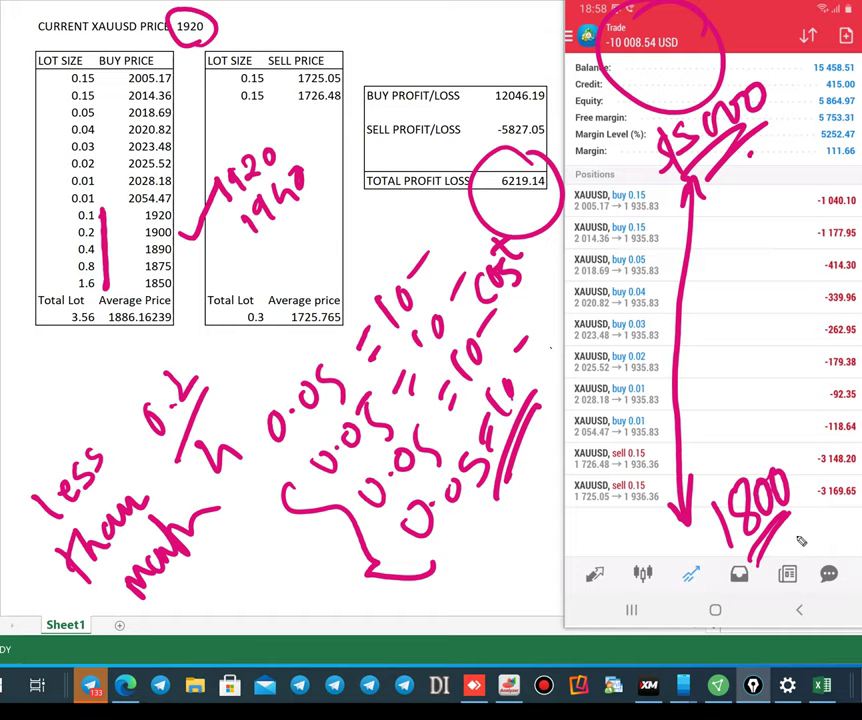
drag(796, 518, 748, 570)
- Write 1200 freehand beside the 1800 note, and draw a thick line along the buy prices between 2014.36 and 1900
mouse_move(800, 528)
mouse_down()
mouse_move(808, 548)
mouse_move(828, 540)
mouse_up()
drag(836, 516, 840, 518)
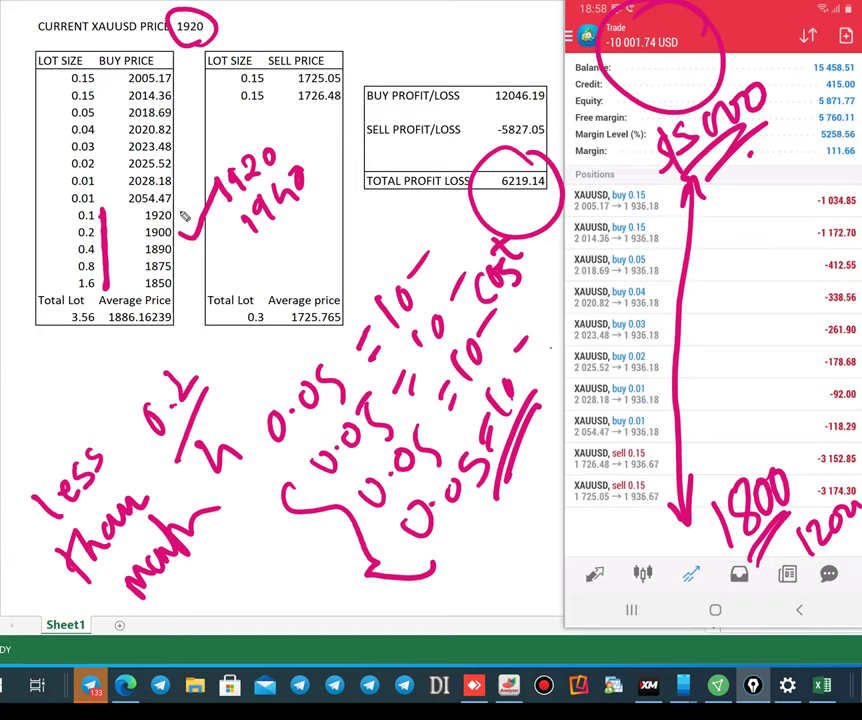
drag(181, 219, 185, 99)
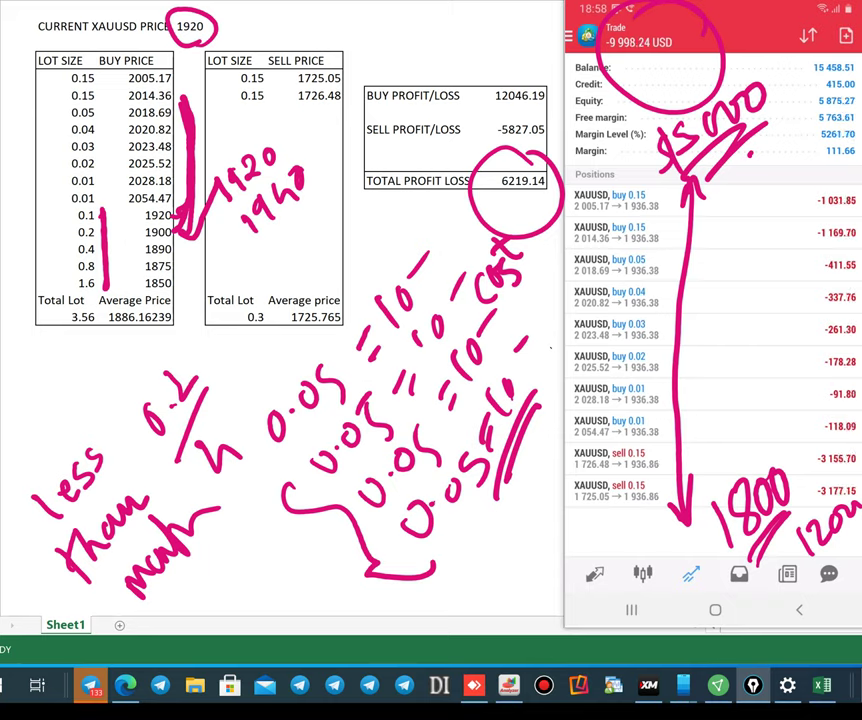
- Mark the sell positions with a circle and a cross, and circle the sheet's sell and buy profit/loss values
mouse_move(310, 118)
mouse_down()
mouse_move(288, 144)
mouse_move(320, 135)
mouse_up()
mouse_move(336, 32)
mouse_down()
mouse_move(308, 27)
mouse_move(215, 60)
mouse_move(290, 135)
mouse_move(350, 100)
mouse_move(561, 128)
mouse_move(546, 136)
mouse_up()
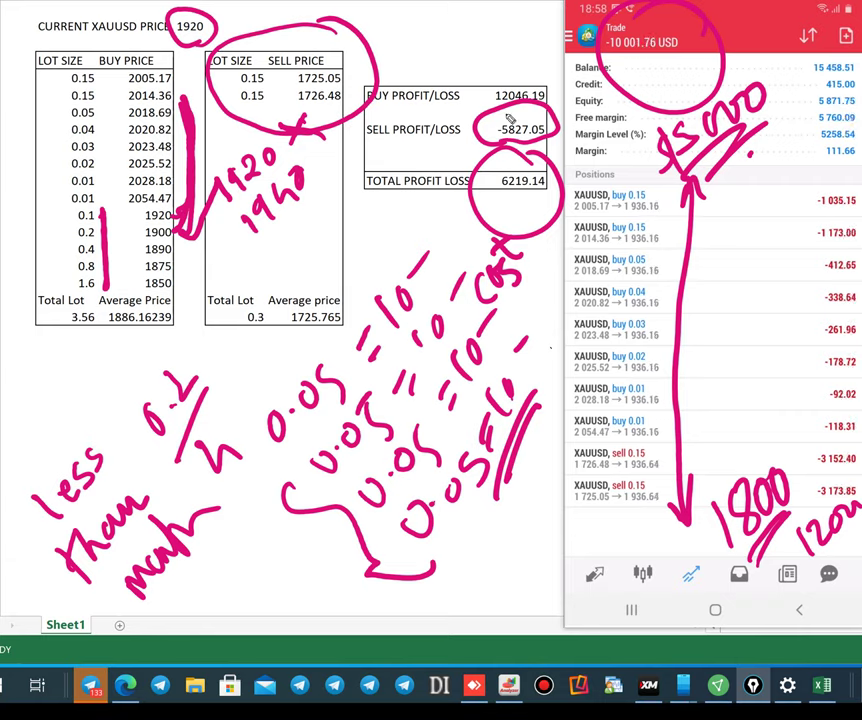
drag(434, 149, 500, 142)
drag(433, 165, 470, 151)
drag(476, 76, 534, 131)
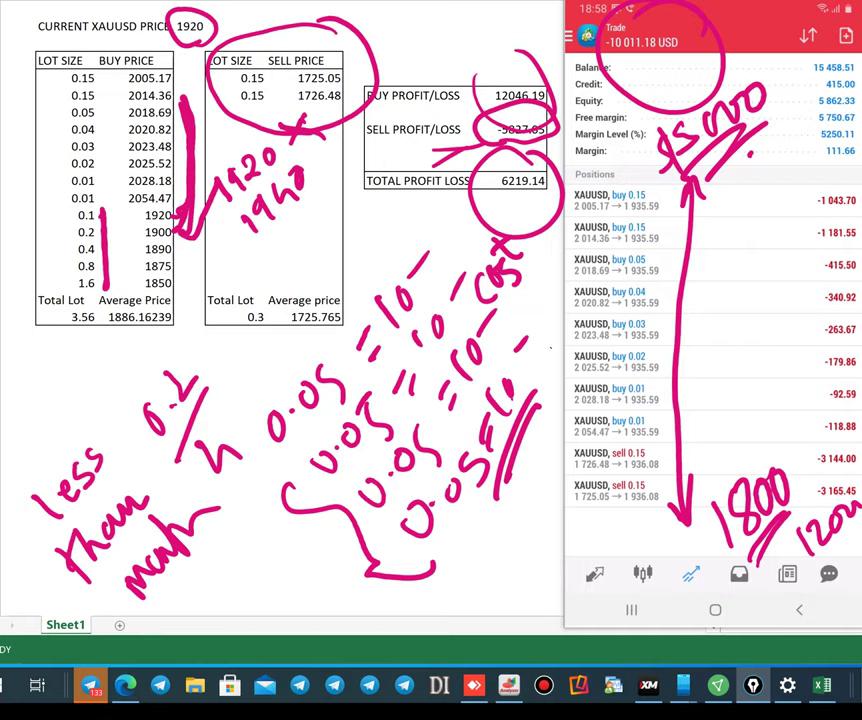
- Clear all the freehand annotations and draw a box around the five buys from 1920 down to 1850
key(ctrl+shift+7)
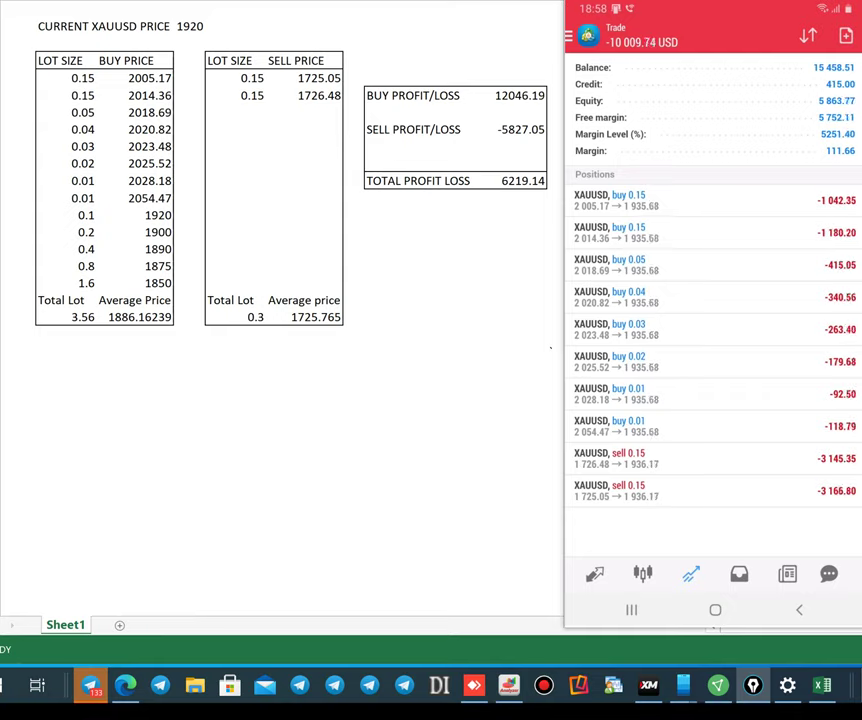
mouse_move(62, 210)
mouse_down()
mouse_move(70, 274)
mouse_move(97, 302)
mouse_move(190, 286)
mouse_move(194, 233)
mouse_move(155, 212)
mouse_move(64, 209)
mouse_up()
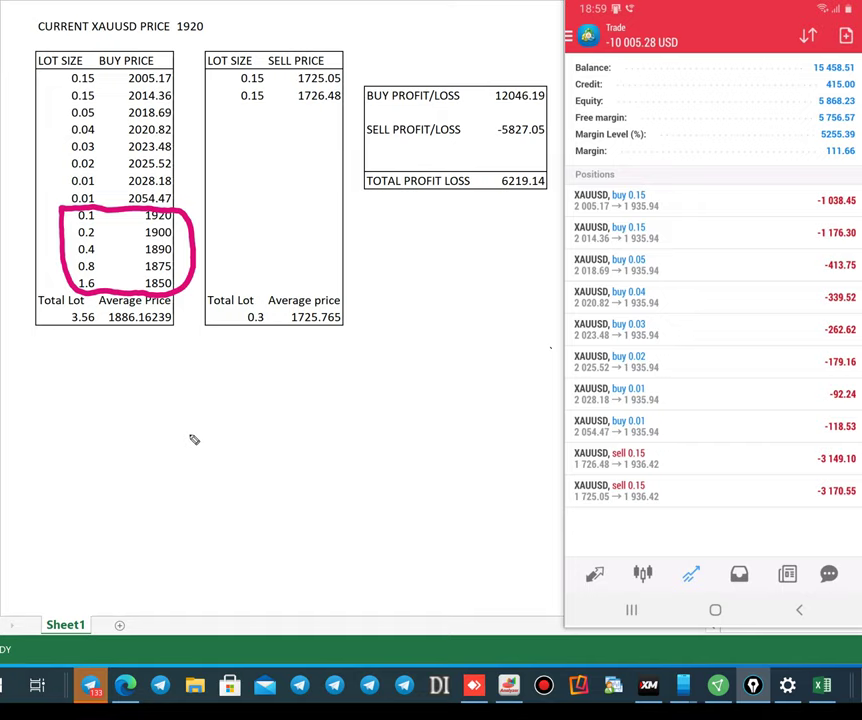
- Write t.me/forextrade1 freehand diagonally below the price tables, with forextrade1 underlined
mouse_move(196, 432)
mouse_down()
mouse_move(177, 480)
mouse_move(188, 458)
mouse_move(205, 465)
mouse_move(285, 404)
mouse_move(294, 350)
mouse_move(328, 358)
mouse_move(356, 350)
mouse_move(412, 292)
mouse_move(400, 283)
mouse_move(185, 520)
mouse_move(490, 286)
mouse_up()
click(447, 336)
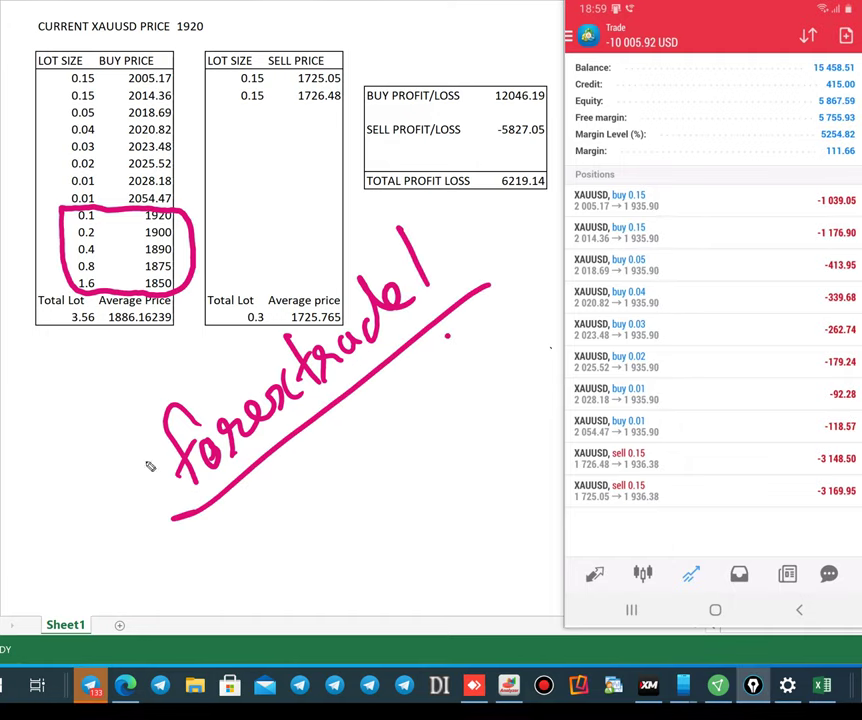
mouse_move(45, 489)
mouse_down()
mouse_move(45, 535)
mouse_move(70, 528)
mouse_move(50, 516)
mouse_move(89, 478)
mouse_move(104, 477)
mouse_up()
click(69, 513)
drag(108, 465, 131, 464)
drag(126, 404, 172, 527)
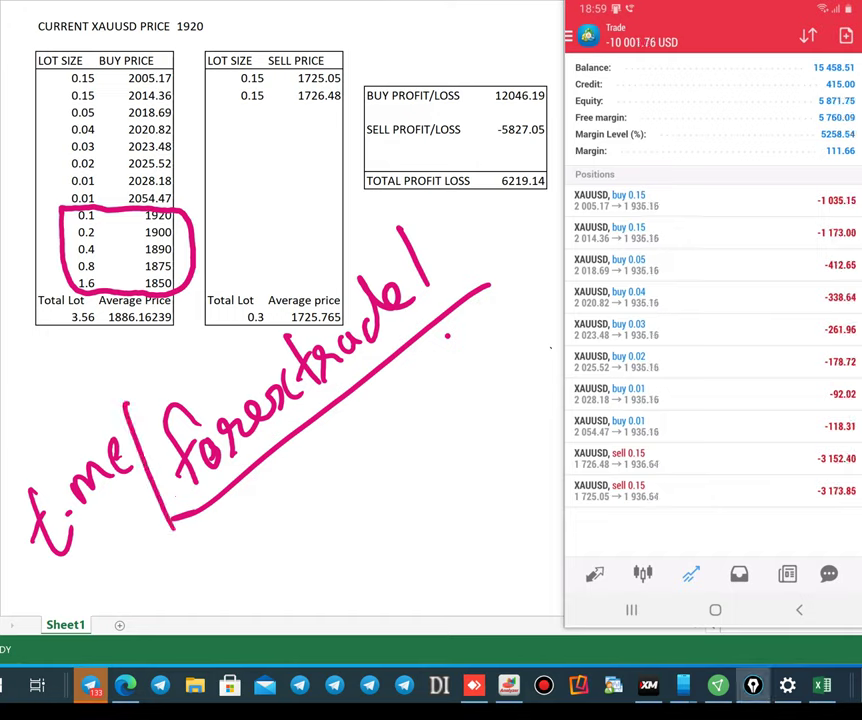
- Write SELL GBPUSD freehand below the underlined forextrade1 note
mouse_move(334, 478)
mouse_down()
mouse_move(314, 512)
mouse_move(354, 512)
mouse_move(353, 490)
mouse_up()
drag(364, 432, 378, 462)
drag(418, 418, 400, 440)
drag(376, 488, 378, 536)
drag(404, 486, 388, 526)
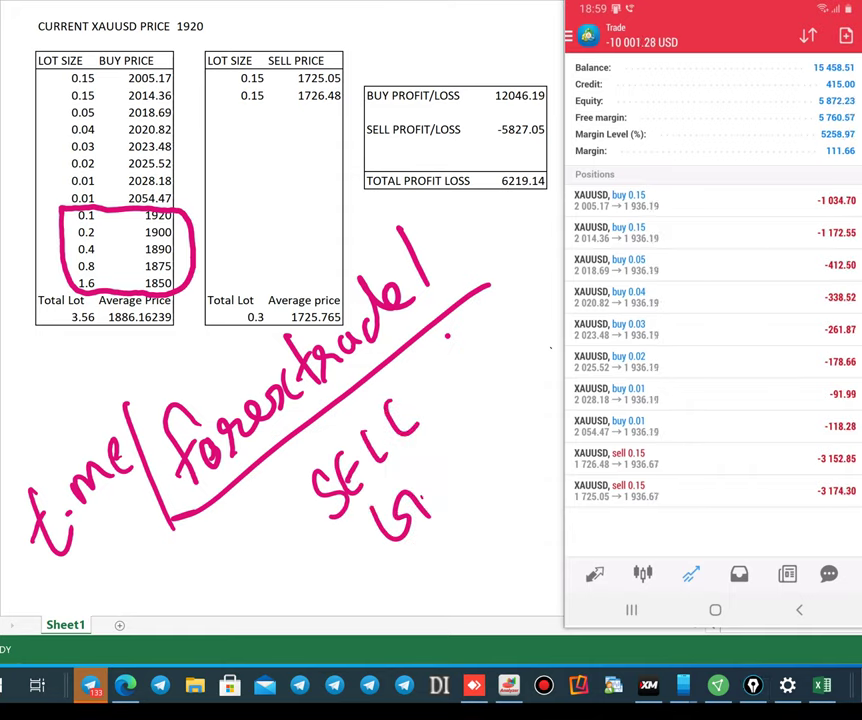
mouse_move(410, 460)
mouse_down()
mouse_move(425, 505)
mouse_move(452, 440)
mouse_move(486, 418)
mouse_up()
mouse_move(496, 388)
mouse_down()
mouse_move(501, 411)
mouse_move(519, 398)
mouse_up()
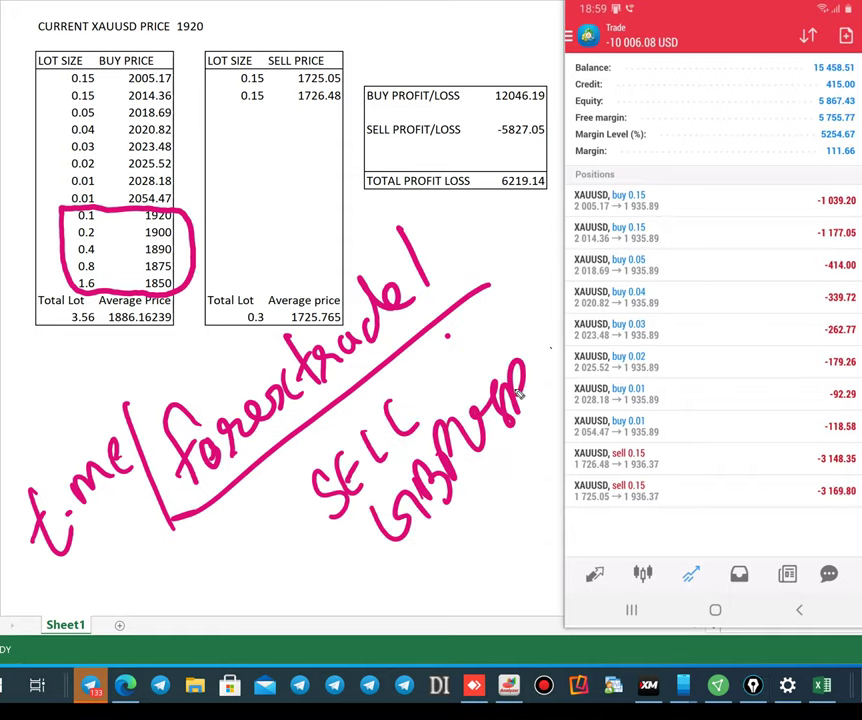
- Circle the account's floating loss and bracket the open buy and sell positions, with a circled SL note beside them
mouse_move(590, 54)
mouse_down()
mouse_move(638, 56)
mouse_move(607, 85)
mouse_up()
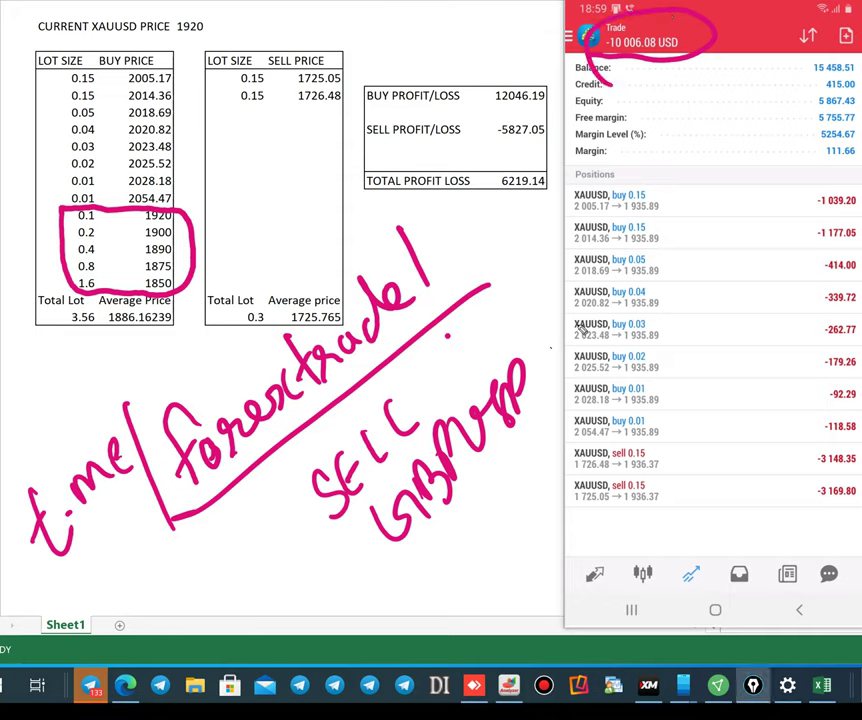
mouse_move(690, 172)
mouse_down()
mouse_move(687, 233)
mouse_move(735, 390)
mouse_move(662, 575)
mouse_up()
mouse_move(740, 240)
mouse_down()
mouse_move(714, 300)
mouse_move(770, 290)
mouse_up()
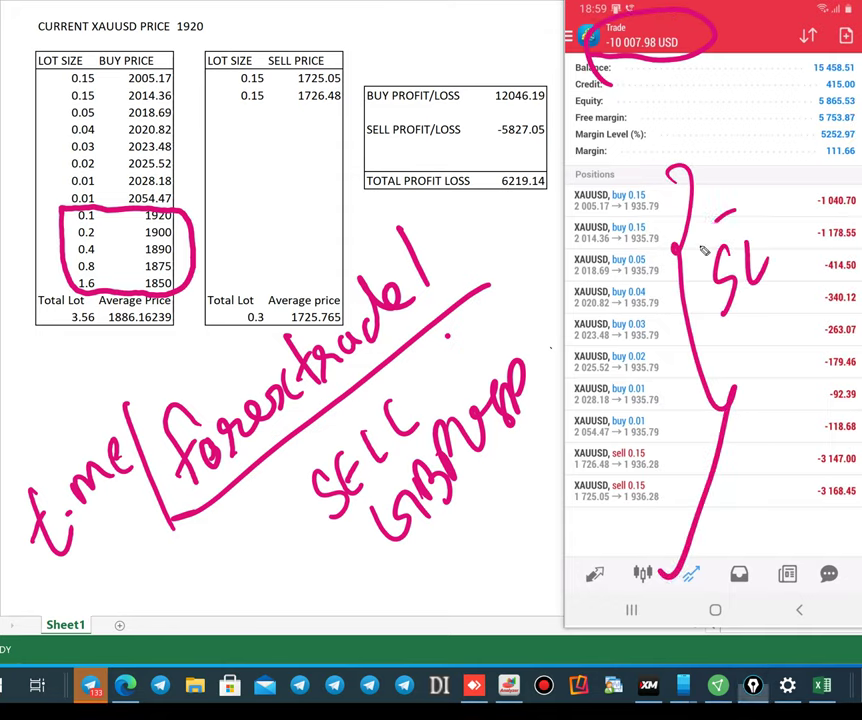
drag(745, 212, 728, 340)
mouse_move(664, 450)
mouse_down()
mouse_move(686, 504)
mouse_move(668, 436)
mouse_up()
mouse_move(662, 182)
mouse_down()
mouse_move(670, 175)
mouse_move(675, 410)
mouse_up()
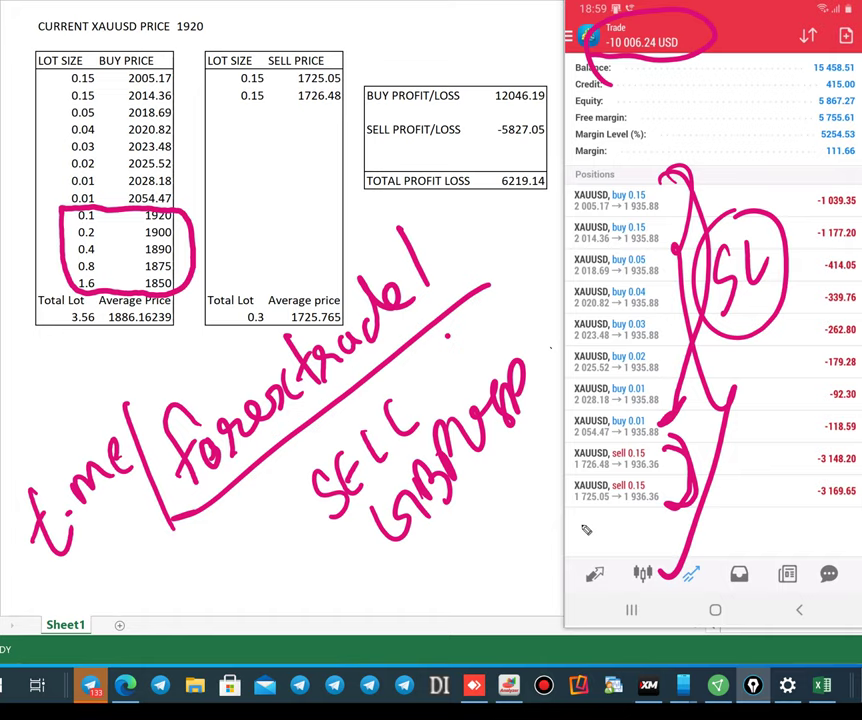
- Write an underlined 1800 with a long upward arrow, and an underlined 2600 linked by a line to the current price
mouse_move(355, 577)
mouse_down()
mouse_move(425, 595)
mouse_move(490, 566)
mouse_up()
mouse_move(450, 622)
mouse_down()
mouse_move(494, 568)
mouse_move(545, 440)
mouse_move(540, 300)
mouse_move(505, 215)
mouse_up()
drag(497, 242, 525, 242)
mouse_move(435, 38)
mouse_down()
mouse_move(468, 60)
mouse_move(529, 40)
mouse_up()
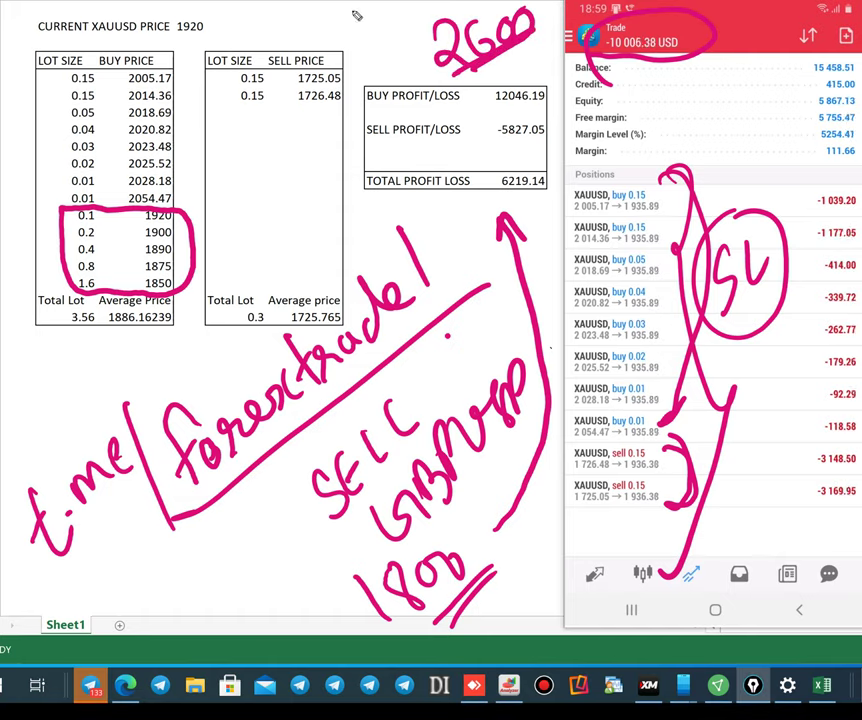
drag(214, 22, 433, 46)
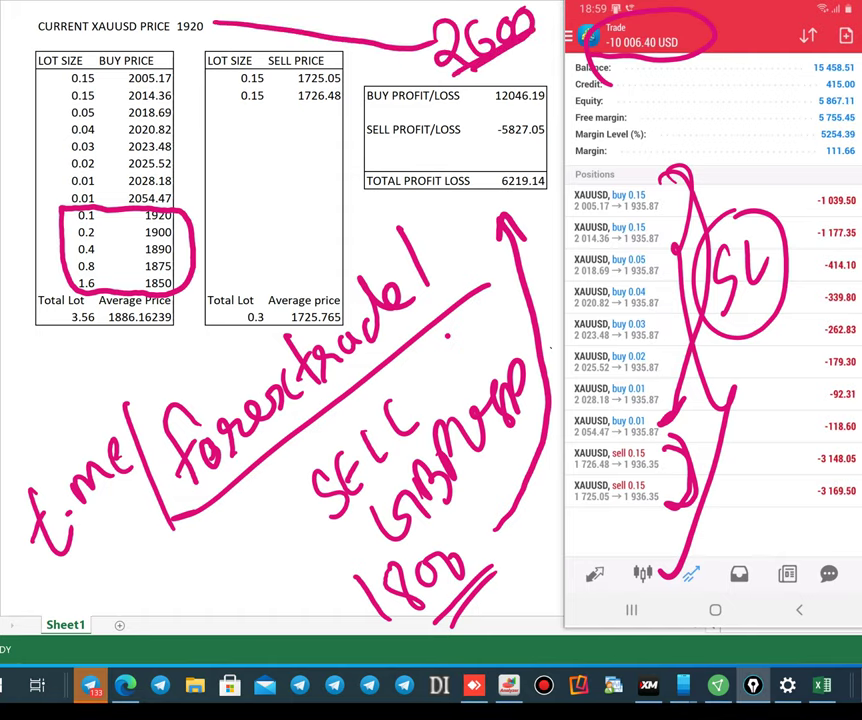
- Underline the market price of the second 0.15 buy position and write 2000 above the positions with a line leading to it
drag(620, 247, 655, 244)
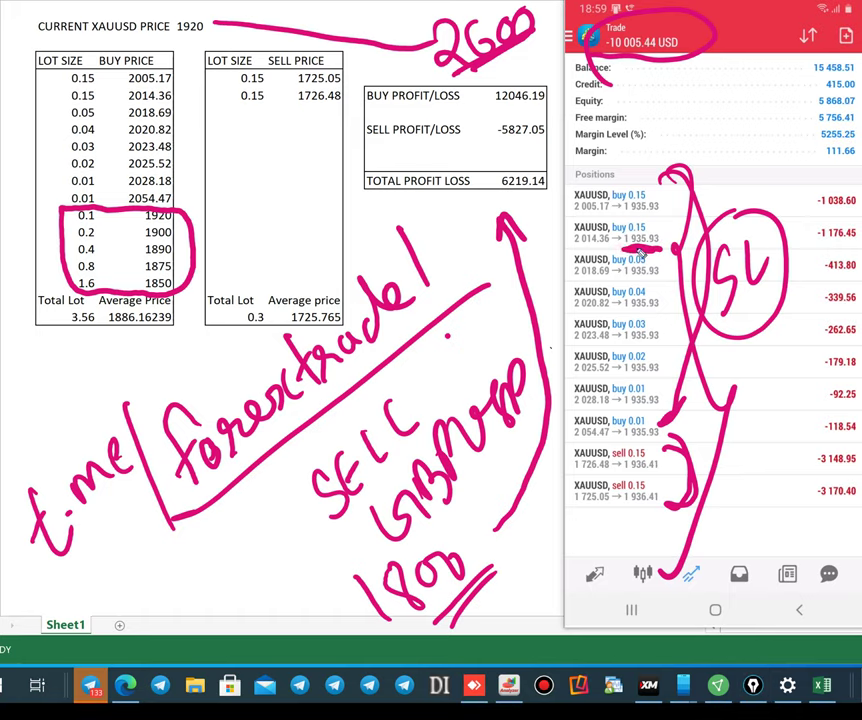
mouse_move(714, 122)
mouse_down()
mouse_move(736, 146)
mouse_move(781, 86)
mouse_up()
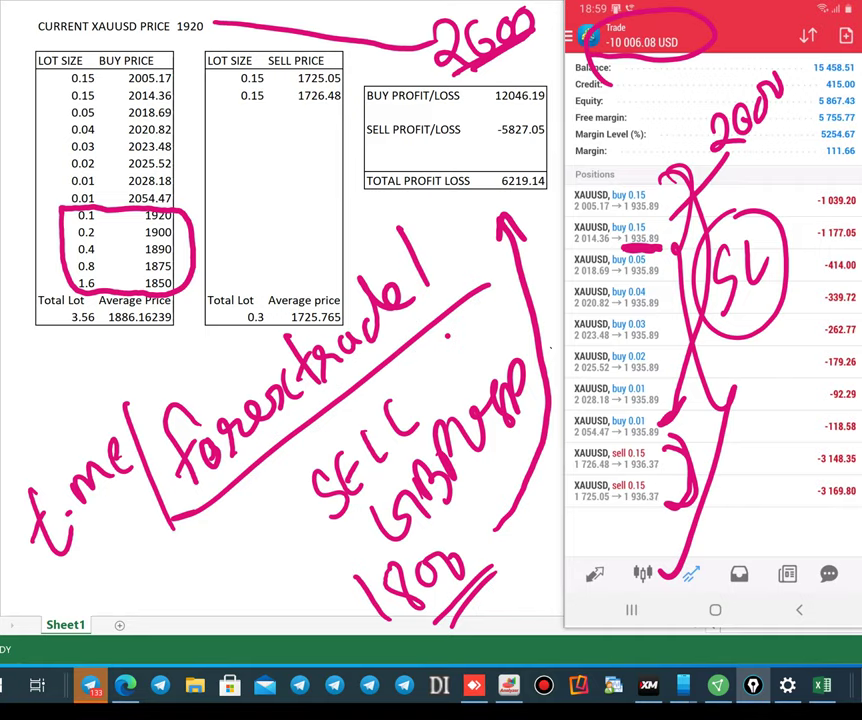
- Clear all the freehand annotations and write SELL GBPUSD diagonally below the profit/loss box
key(ctrl+shift+7)
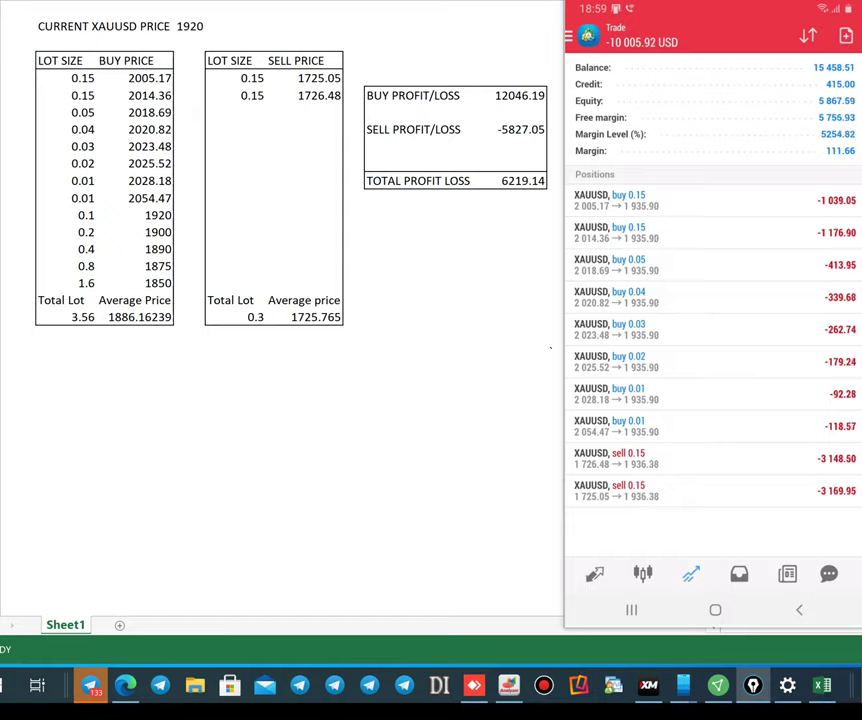
mouse_move(266, 386)
mouse_down()
mouse_move(279, 410)
mouse_move(281, 381)
mouse_move(310, 387)
mouse_move(343, 345)
mouse_move(403, 320)
mouse_move(428, 290)
mouse_move(440, 240)
mouse_move(450, 265)
mouse_move(495, 235)
mouse_move(505, 215)
mouse_up()
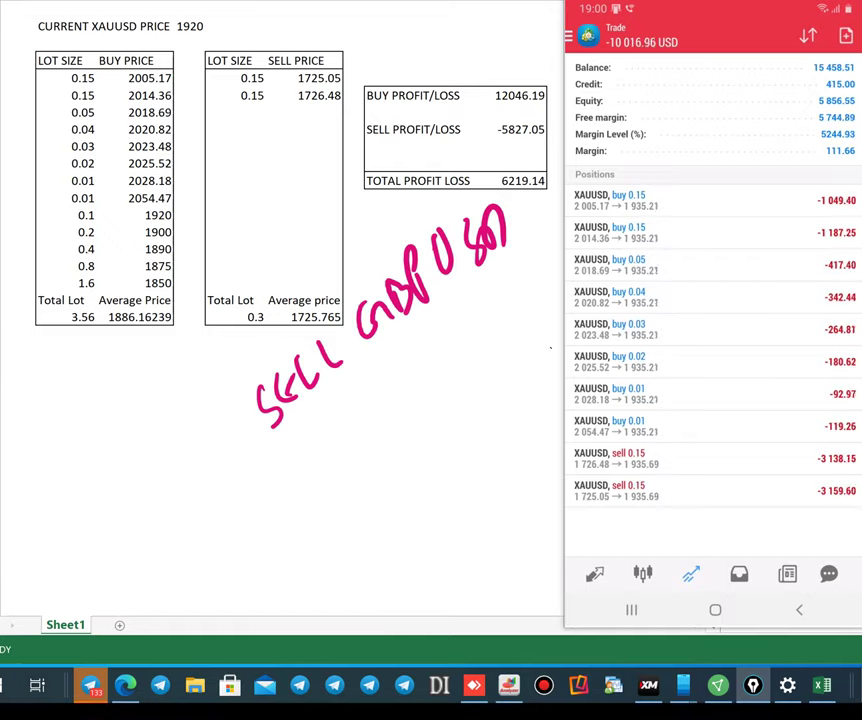
- Write Risk = small and Rew = Big freehand below the SELL GBPUSD note, with a double underline
mouse_move(278, 482)
mouse_down()
mouse_move(275, 504)
mouse_move(341, 504)
mouse_move(356, 462)
mouse_move(505, 322)
mouse_up()
mouse_move(298, 562)
mouse_down()
mouse_move(302, 568)
mouse_move(350, 546)
mouse_move(385, 505)
mouse_move(405, 460)
mouse_move(455, 468)
mouse_move(490, 421)
mouse_move(515, 430)
mouse_up()
drag(373, 588, 515, 471)
drag(387, 603, 531, 488)
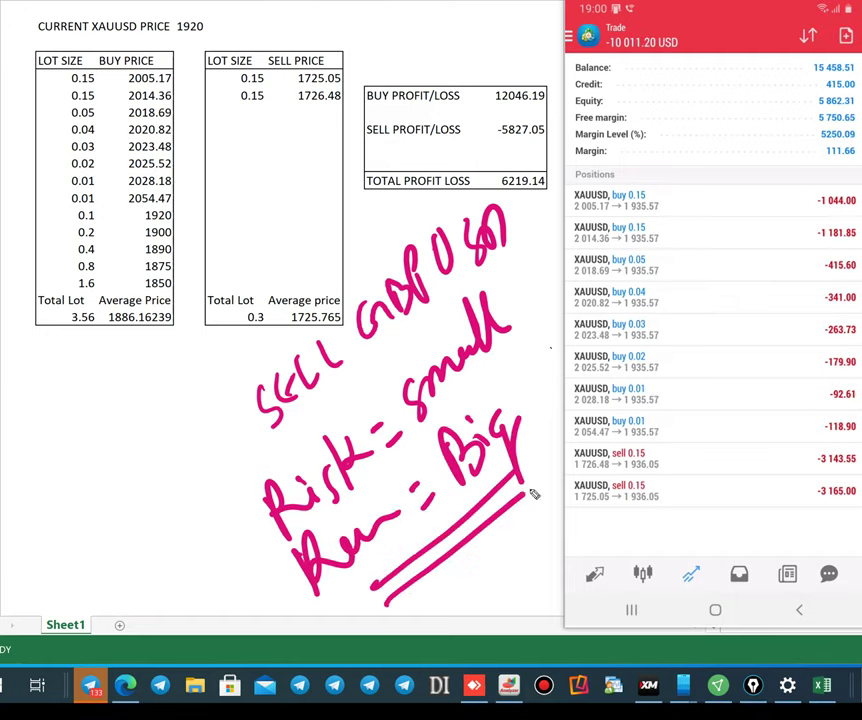